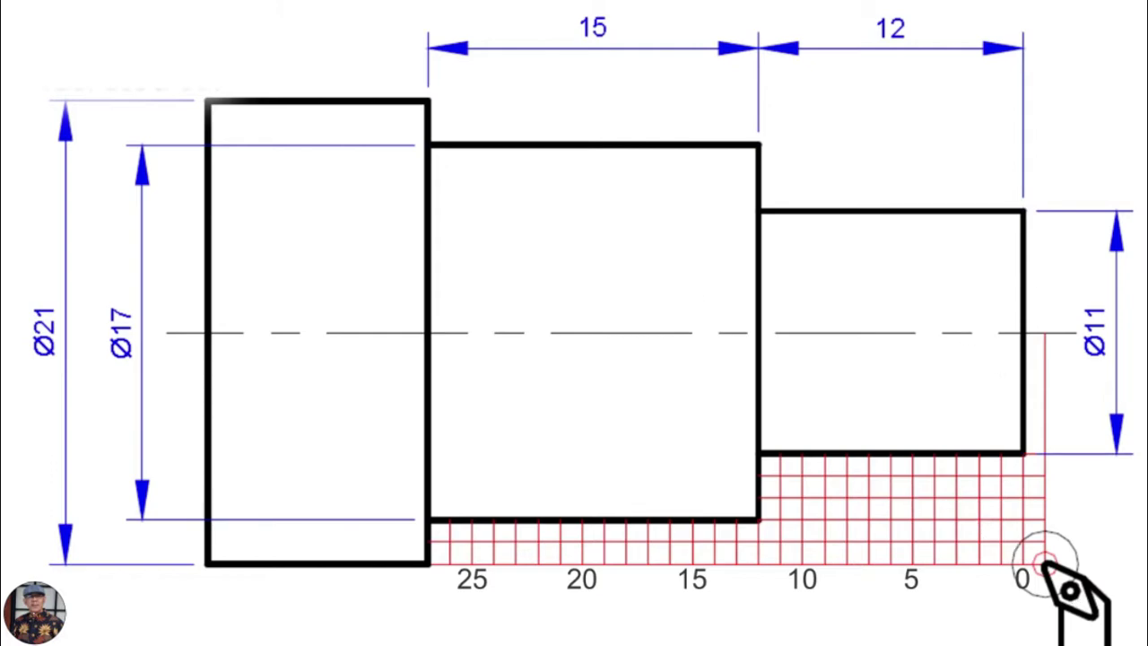
Switch from the stepped-shaft drawing to the G90 fixed-cycle diagram in Photo Viewer
key("alt+Tab")
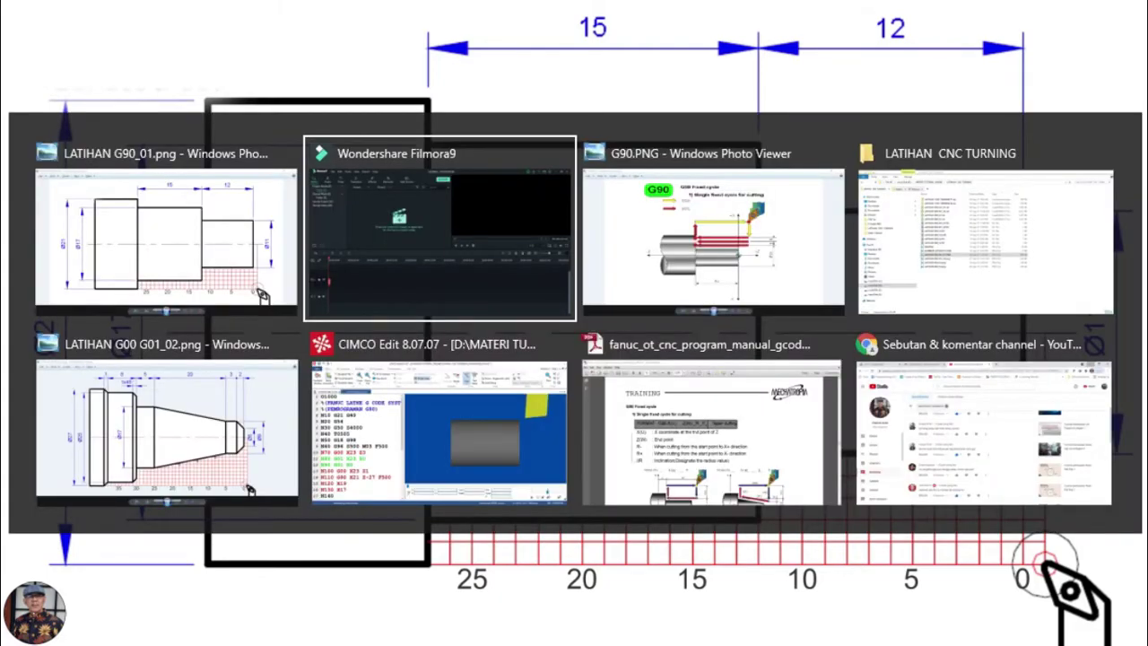
key("Tab")
key("Tab")
key("Tab")
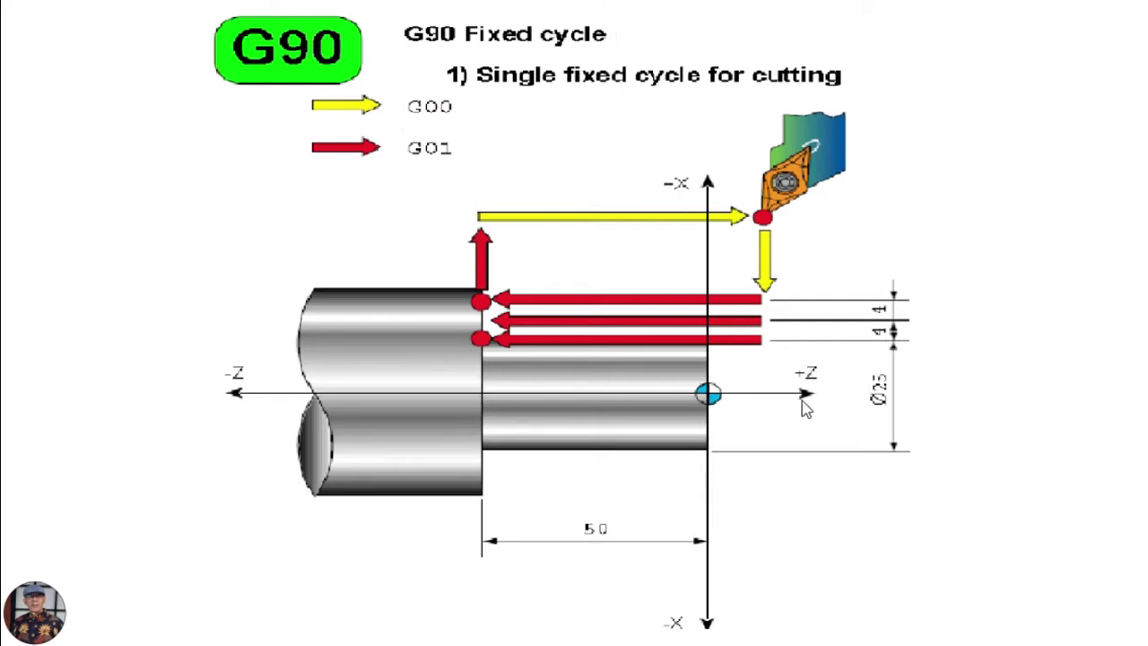
Bring up the window switcher to move from the G90 diagram to the Fanuc manual
key("alt+Tab")
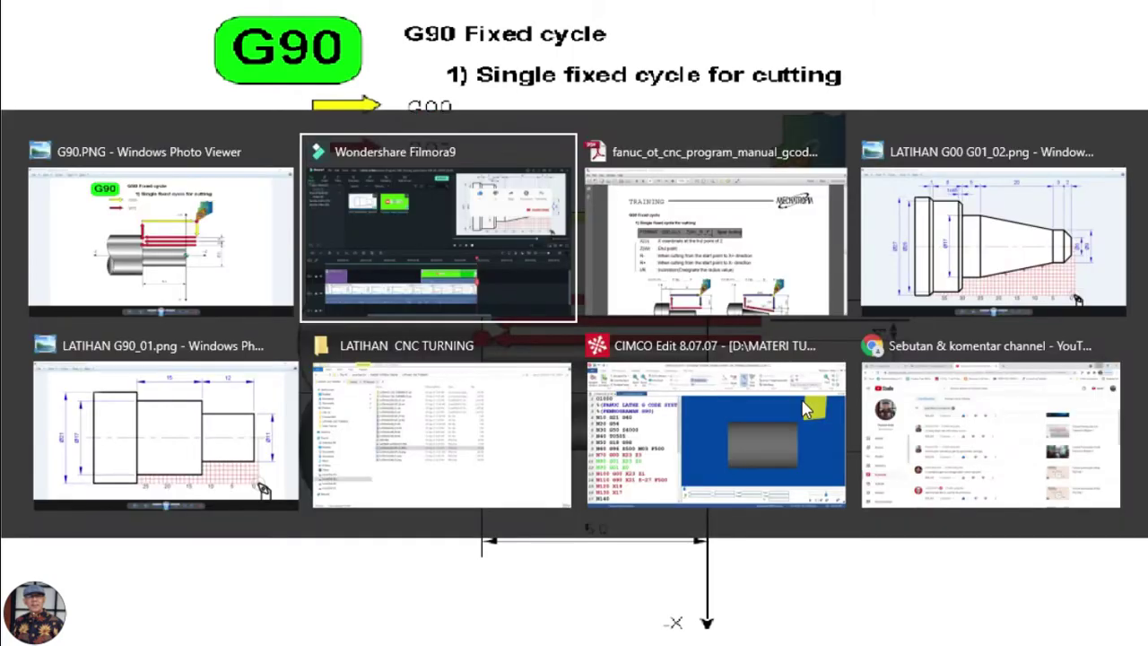
Bring the Fanuc lathe programming manual forward at its G90 taper-cutting page
key("Tab")
key("Tab")
key("Tab")
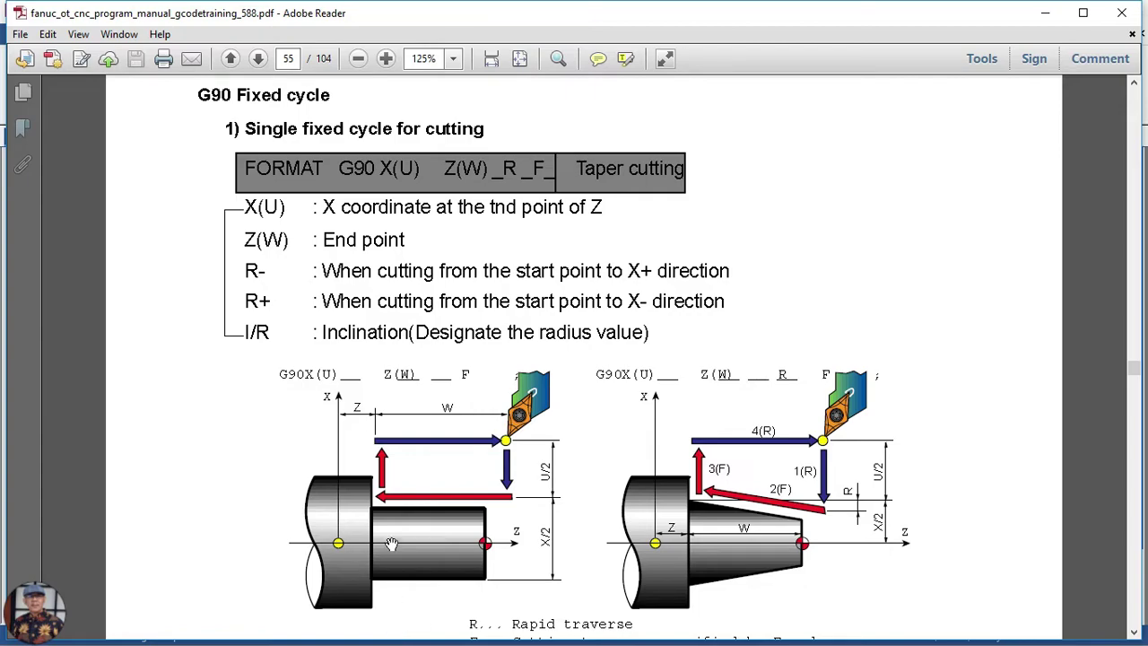
Dismiss the Start screen and switch to LATIHAN G90_01A.NC in CIMCO Edit
key("super")
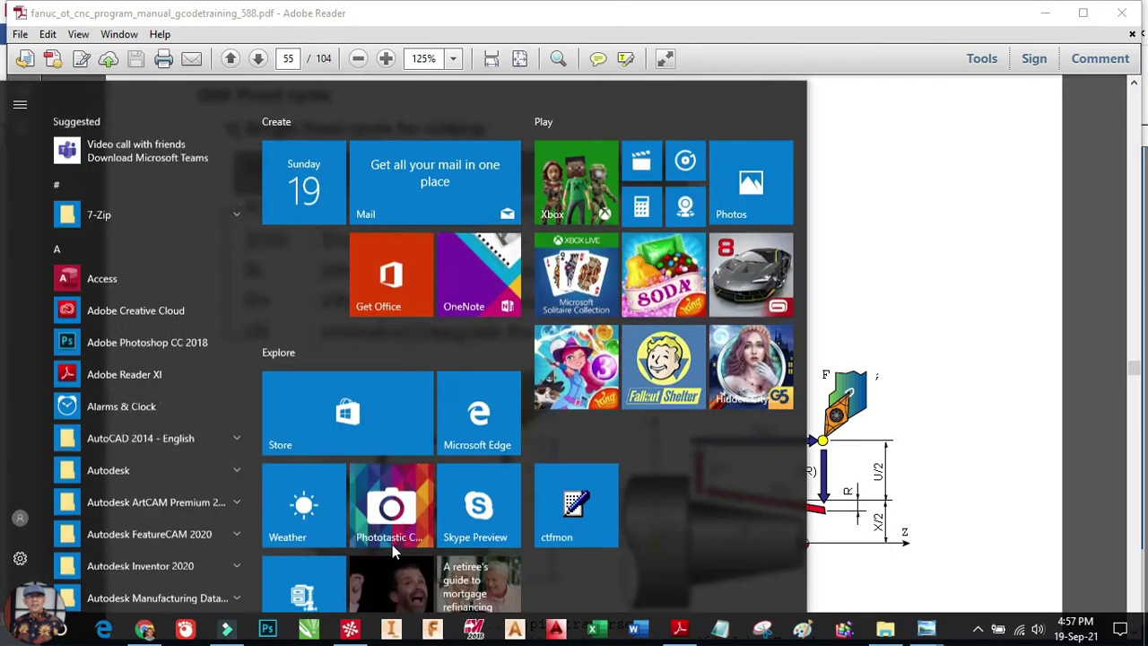
left_click(936, 468)
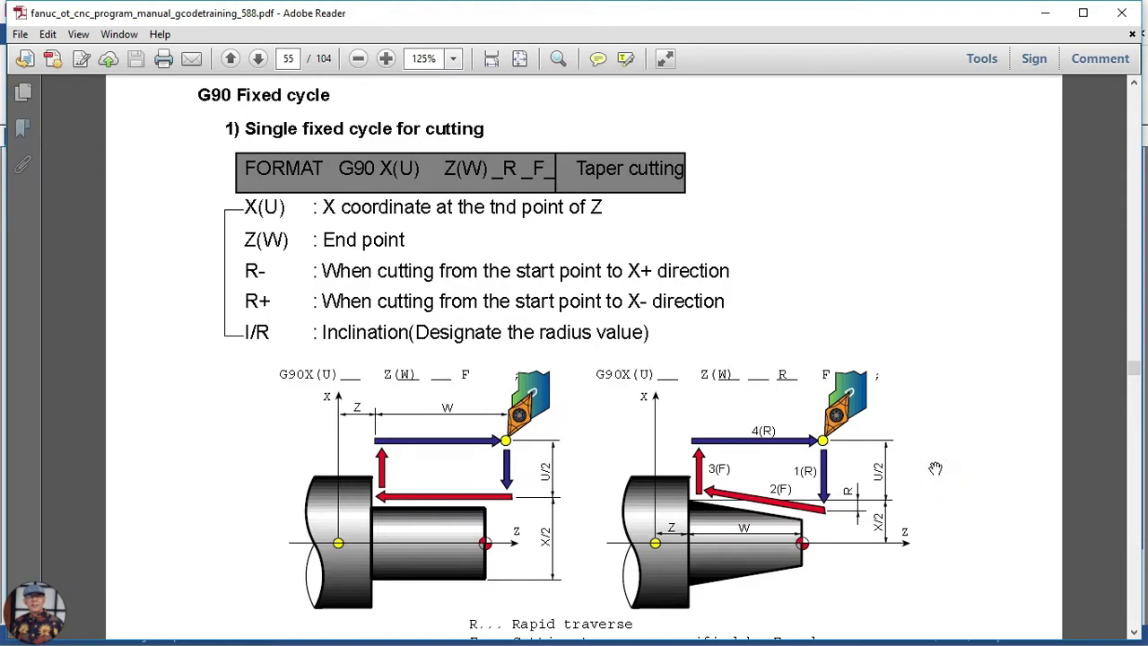
key("alt+Tab")
key("alt+Tab")
key("alt+Tab")
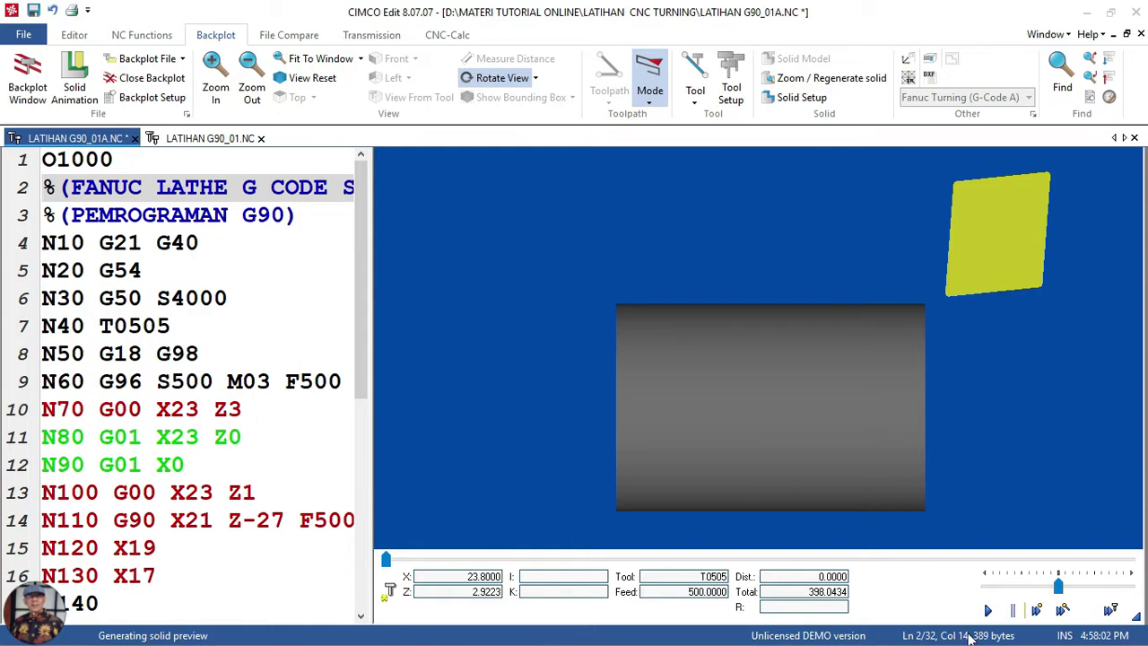
key("super")
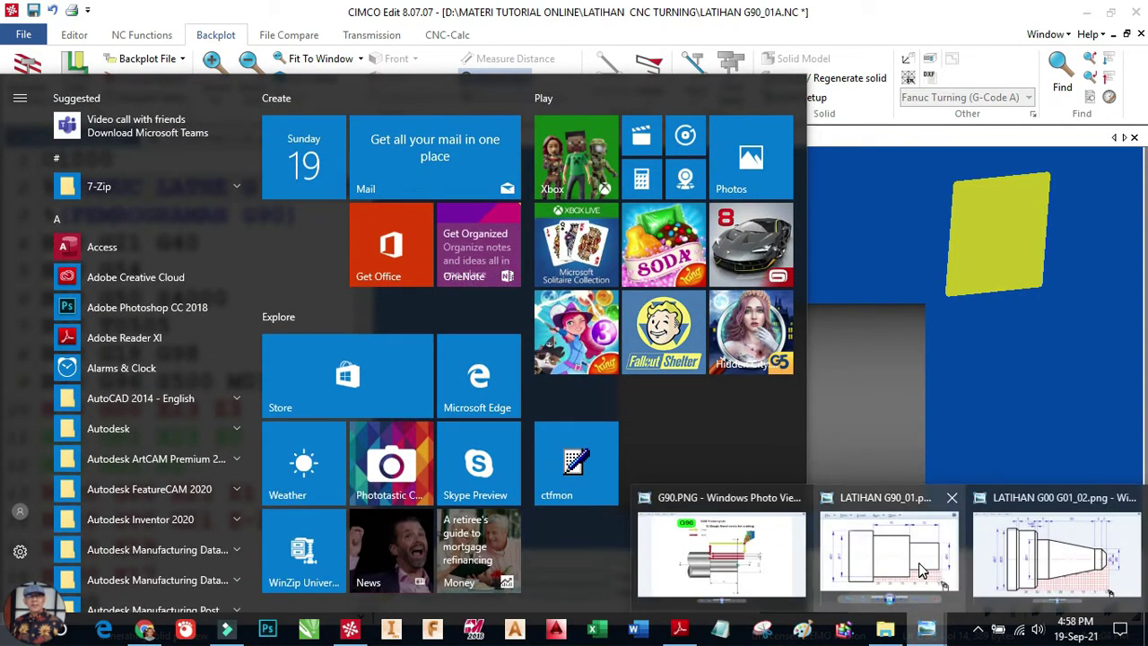
left_click(888, 549)
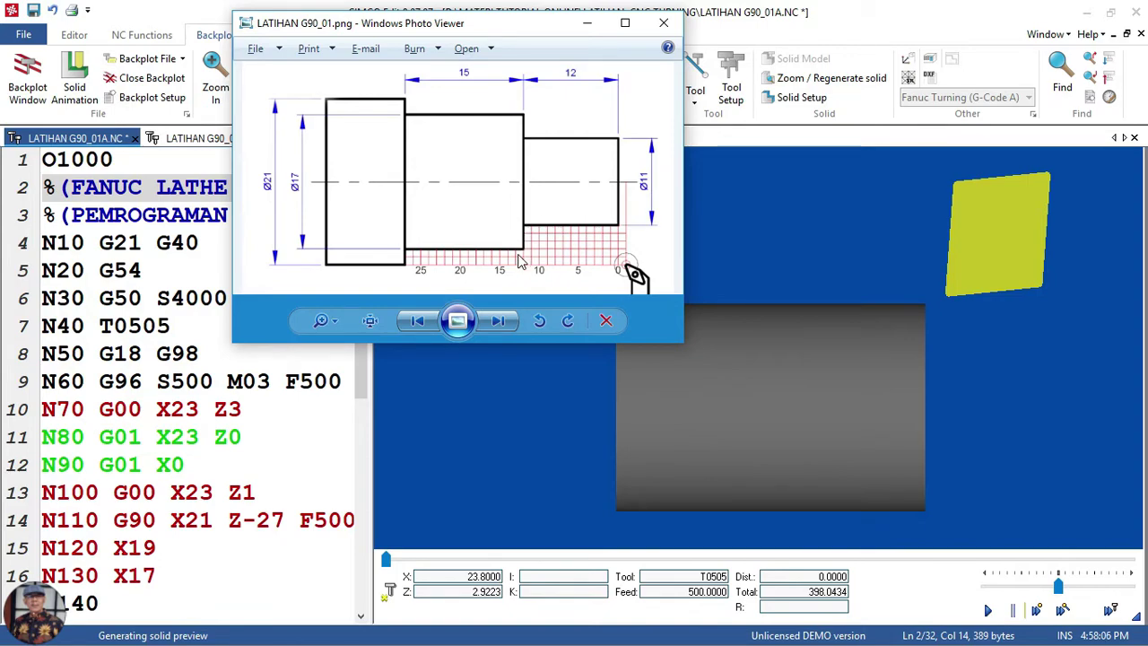
scroll(628, 275, "up", 3)
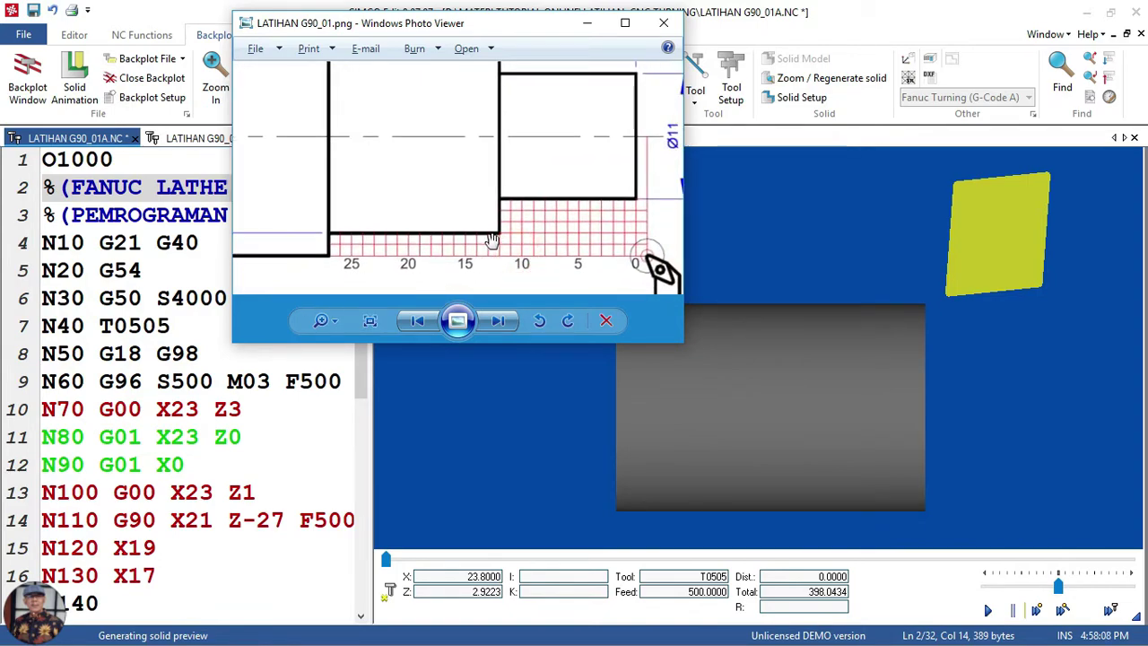
key("Left")
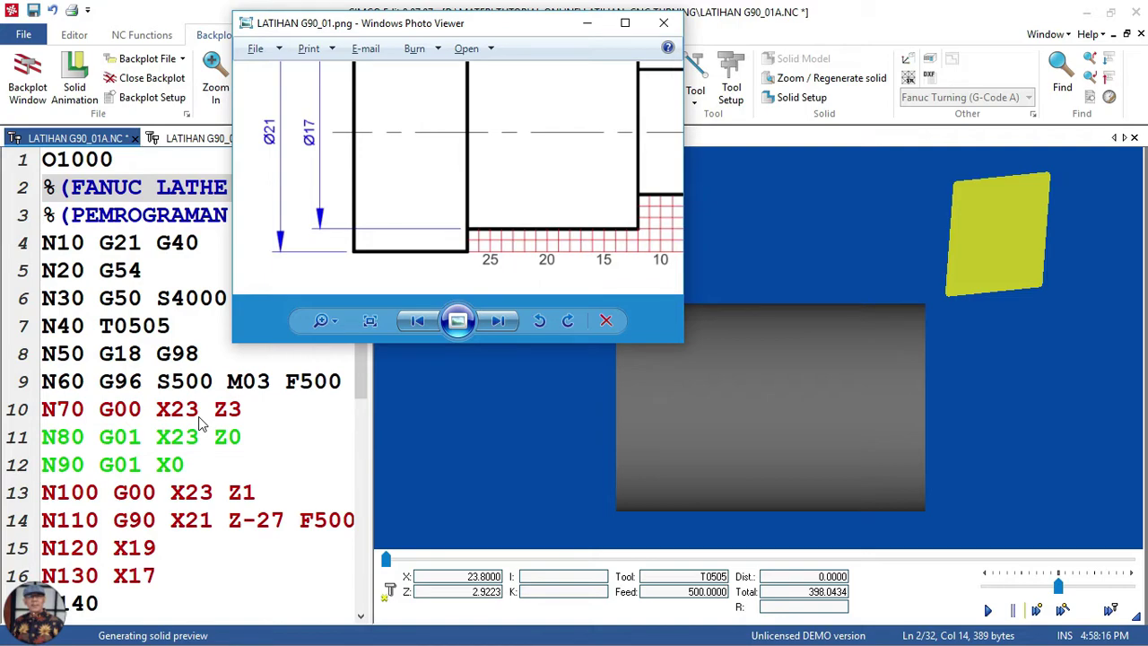
scroll(545, 223, "up", 2)
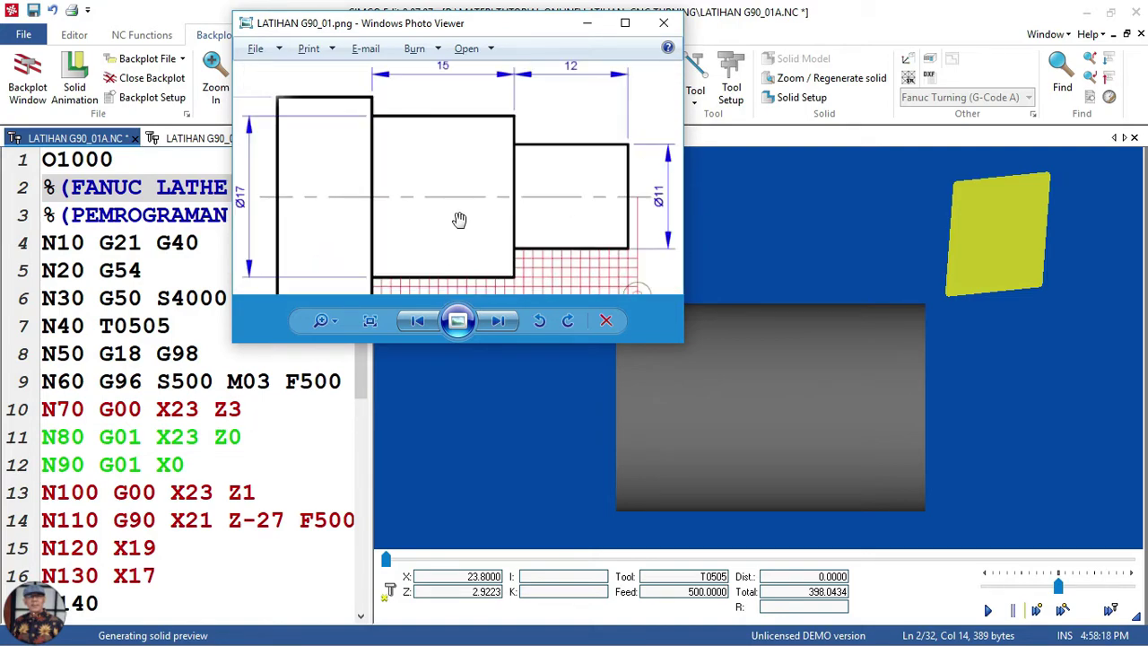
scroll(456, 220, "down", 3)
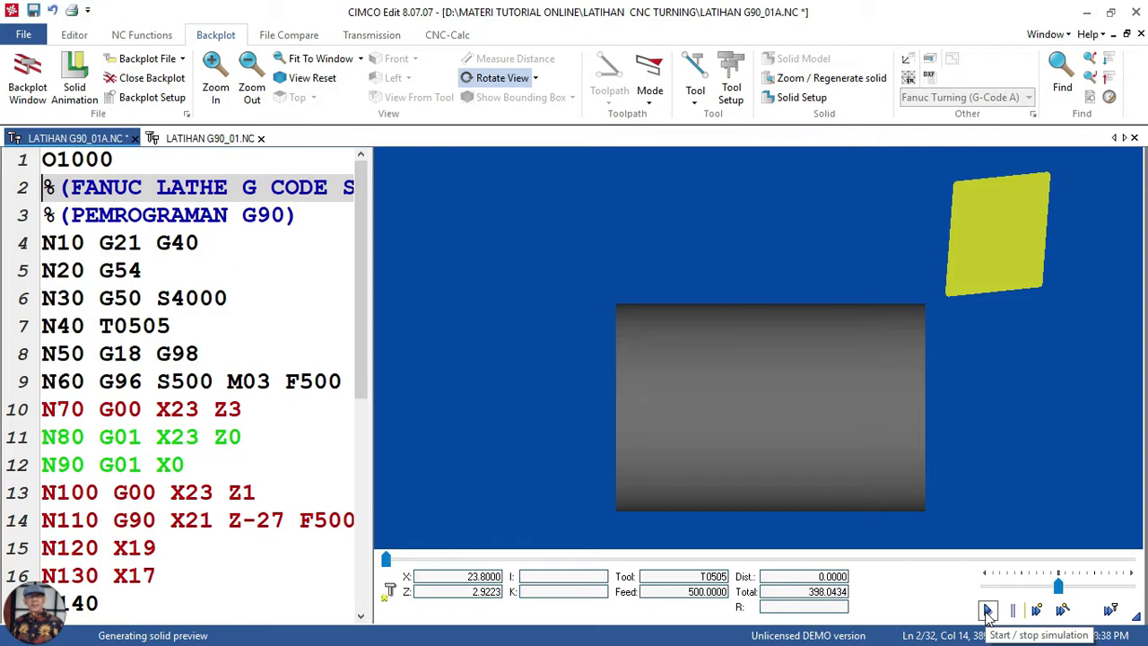
left_click(988, 611)
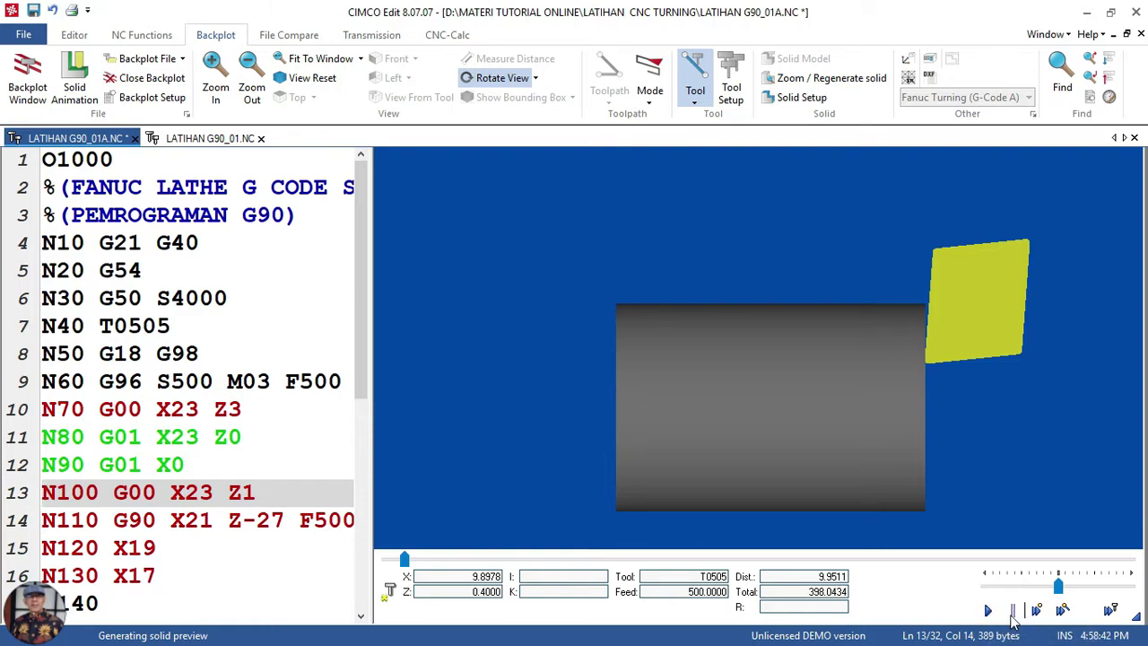
left_click(988, 611)
left_click_drag(1059, 586, 1084, 586)
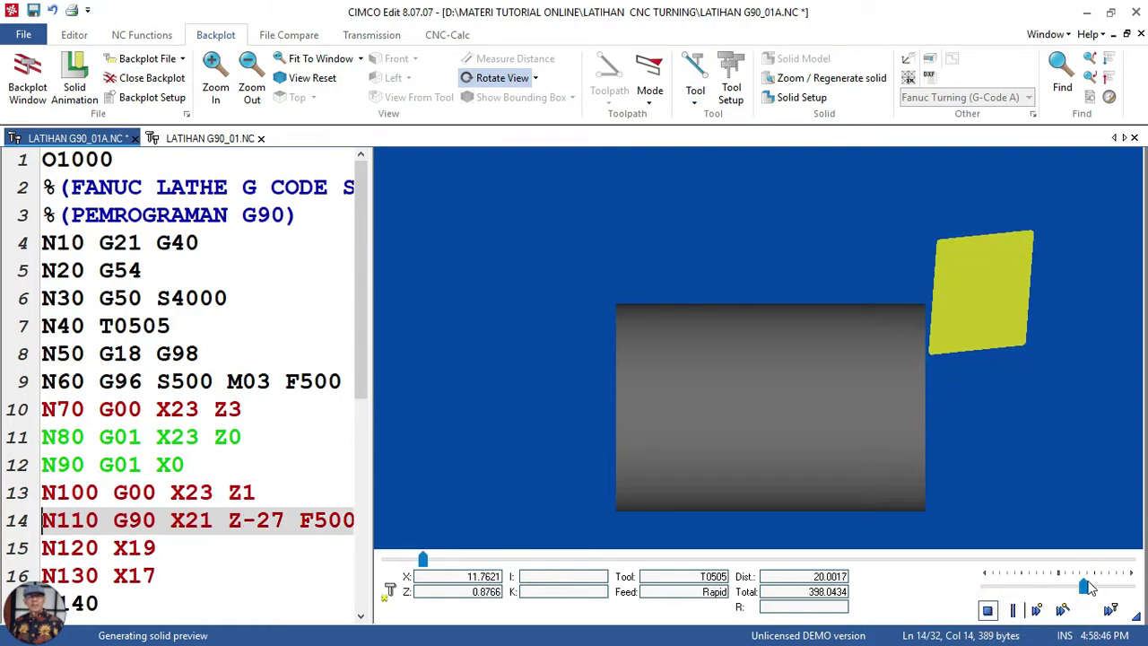
mouse_move(1084, 586)
left_mouse_down()
mouse_move(1098, 586)
mouse_move(1088, 586)
left_mouse_up()
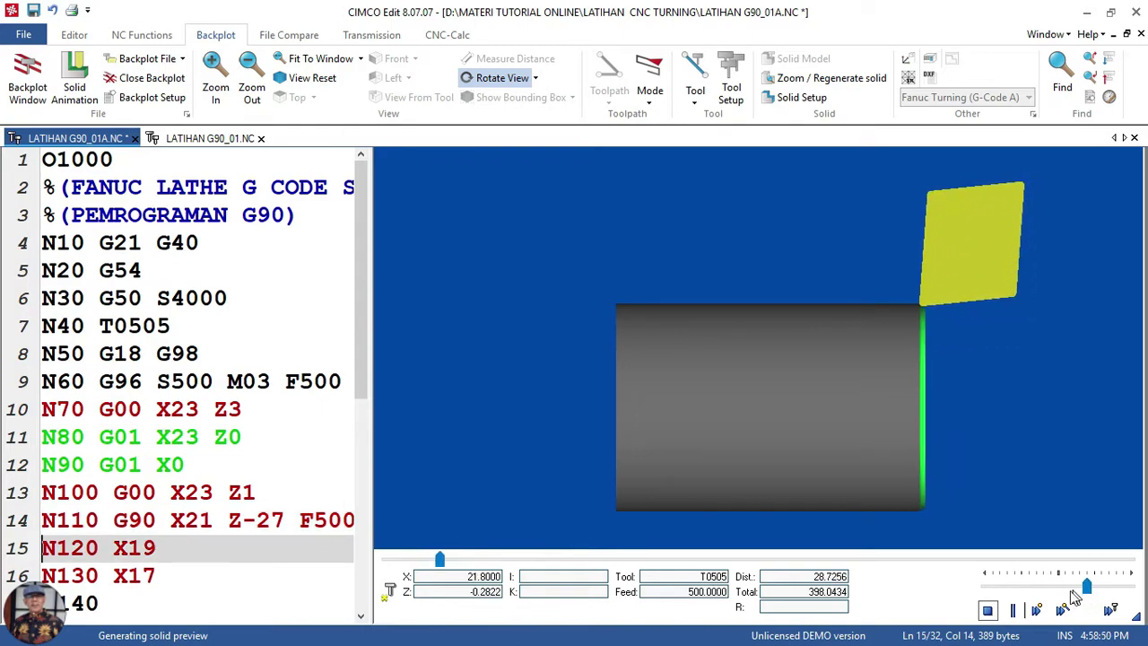
left_click(987, 610)
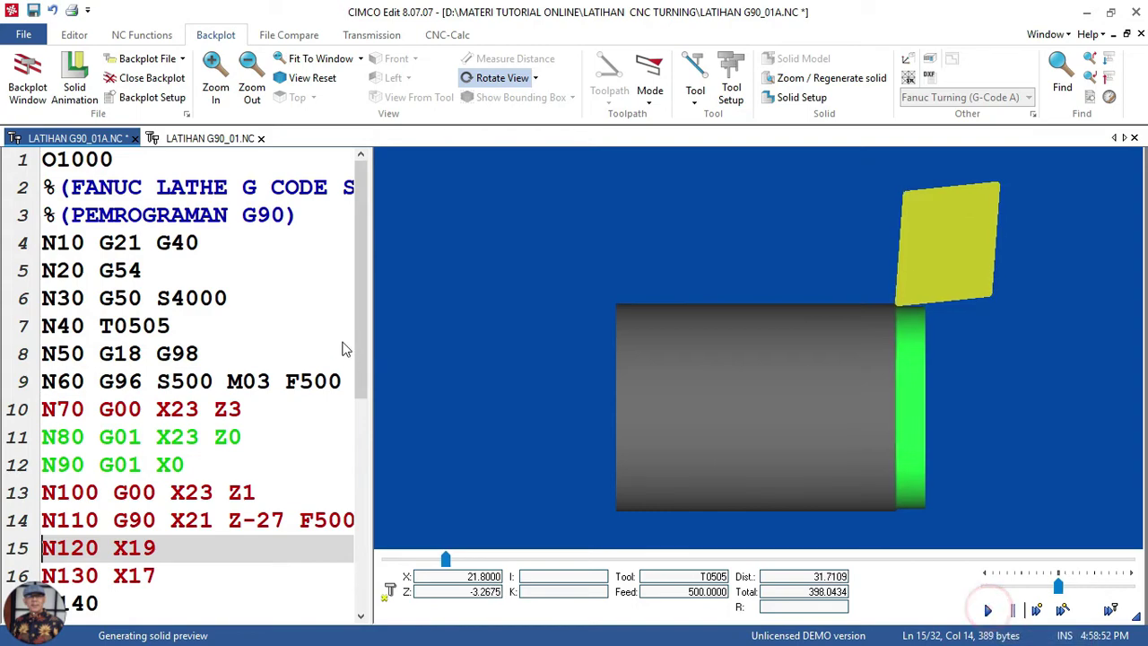
left_click(317, 256)
left_click(313, 291)
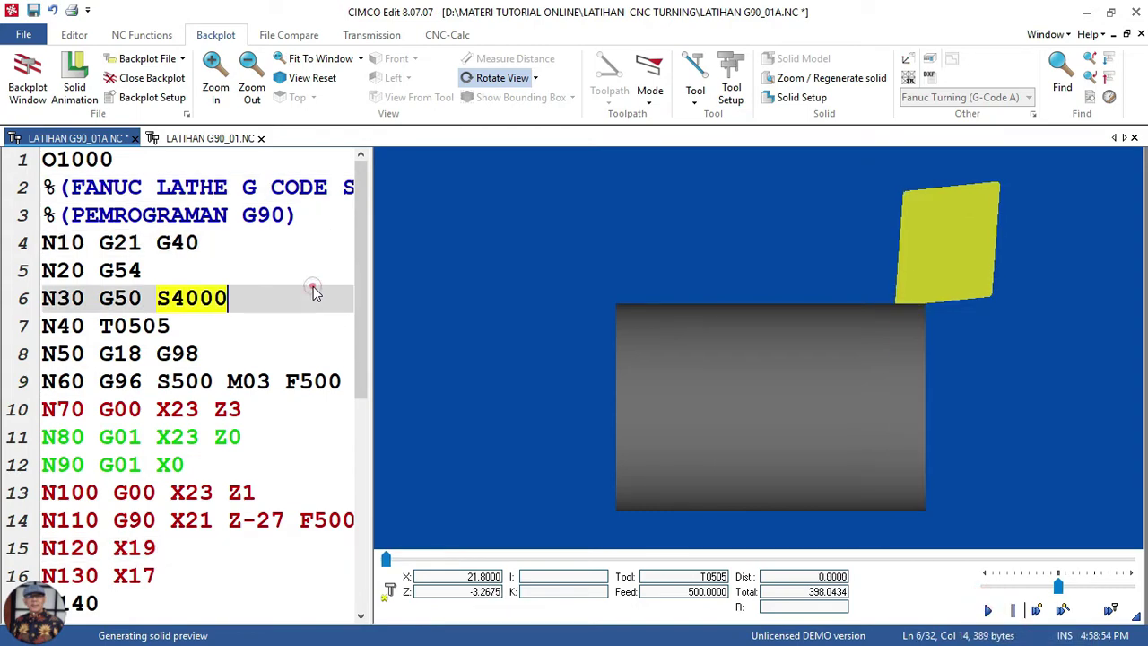
left_click(334, 354)
left_click(320, 412)
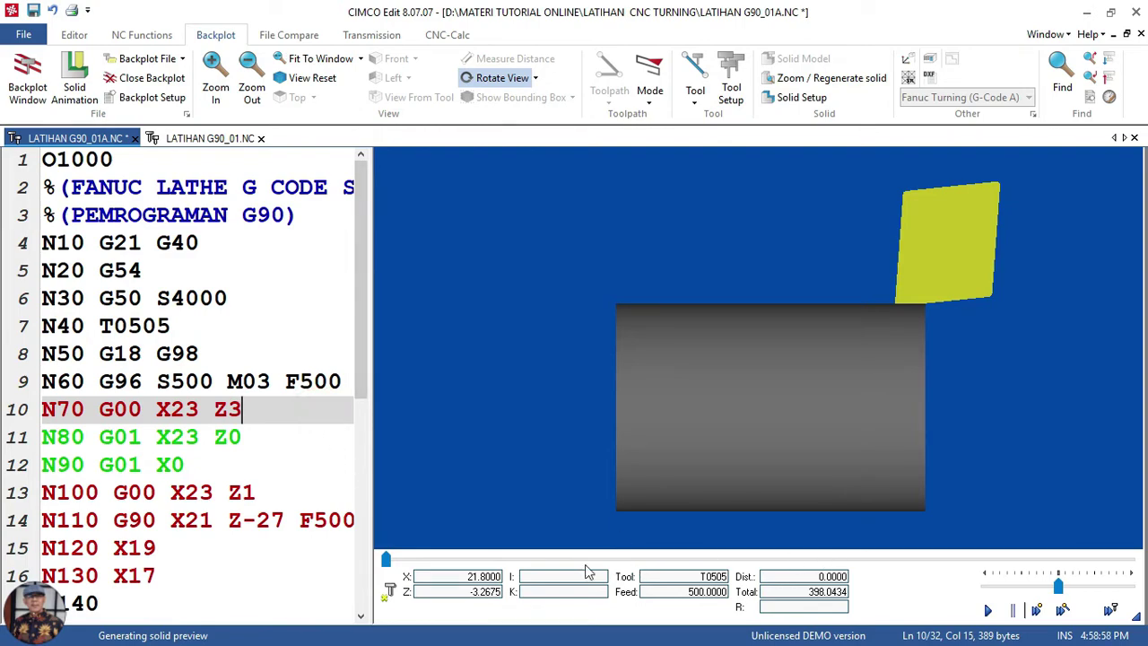
left_click(386, 560)
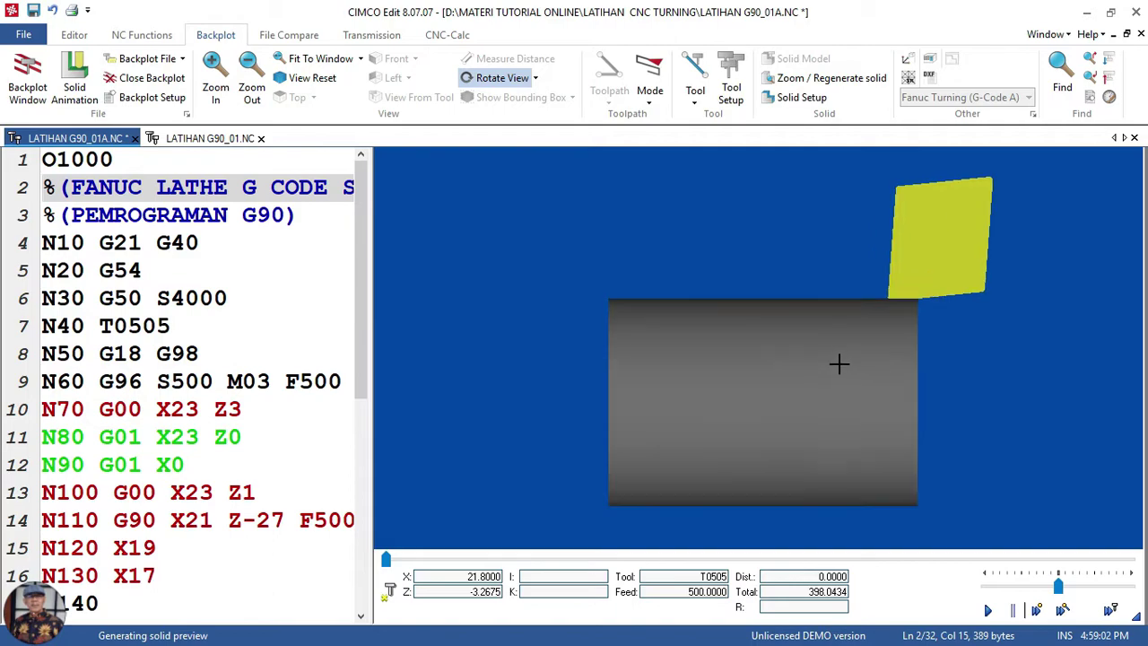
Regenerate the 38-long stock solid and run the backplot, stopping at the N110 G90 block
left_click(801, 97)
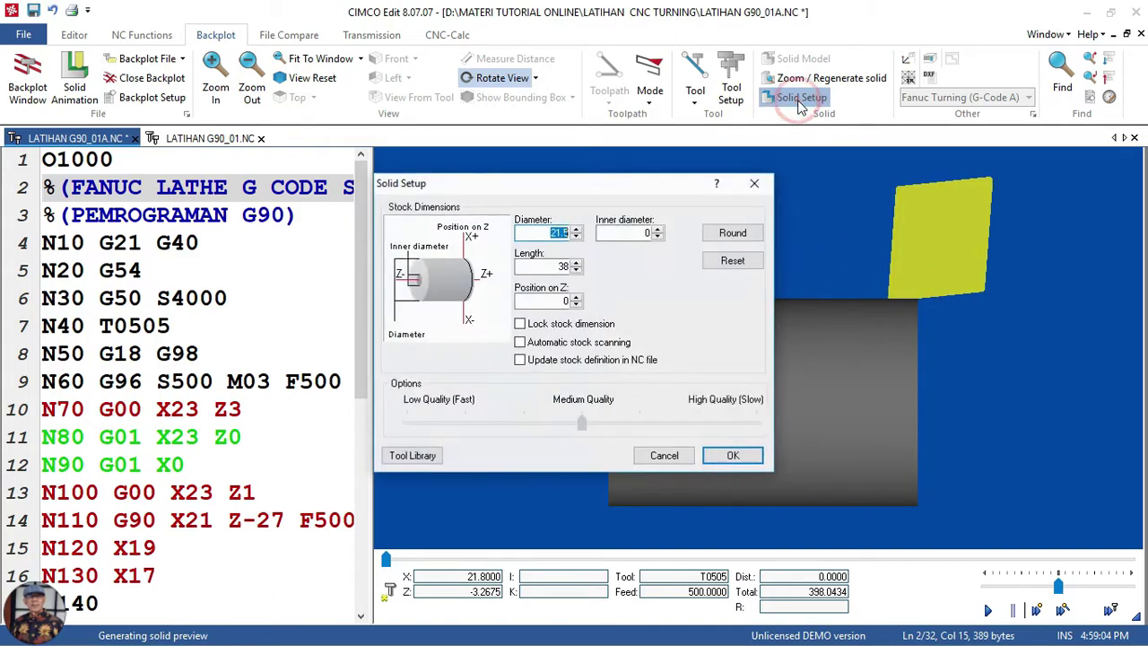
left_click(733, 456)
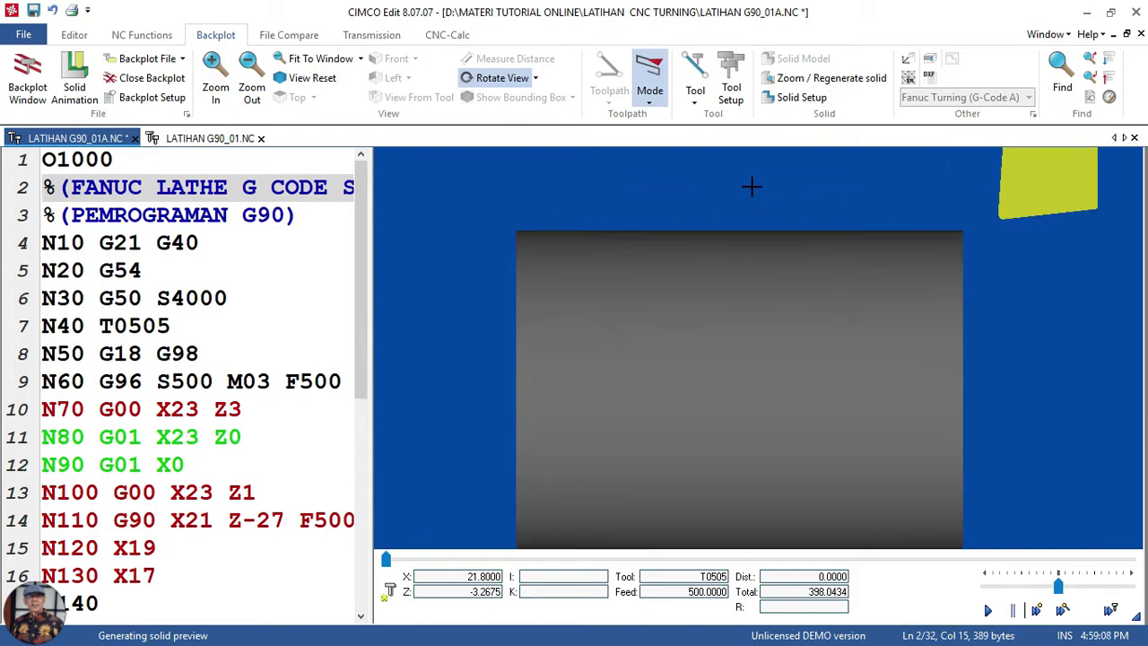
left_click(989, 610)
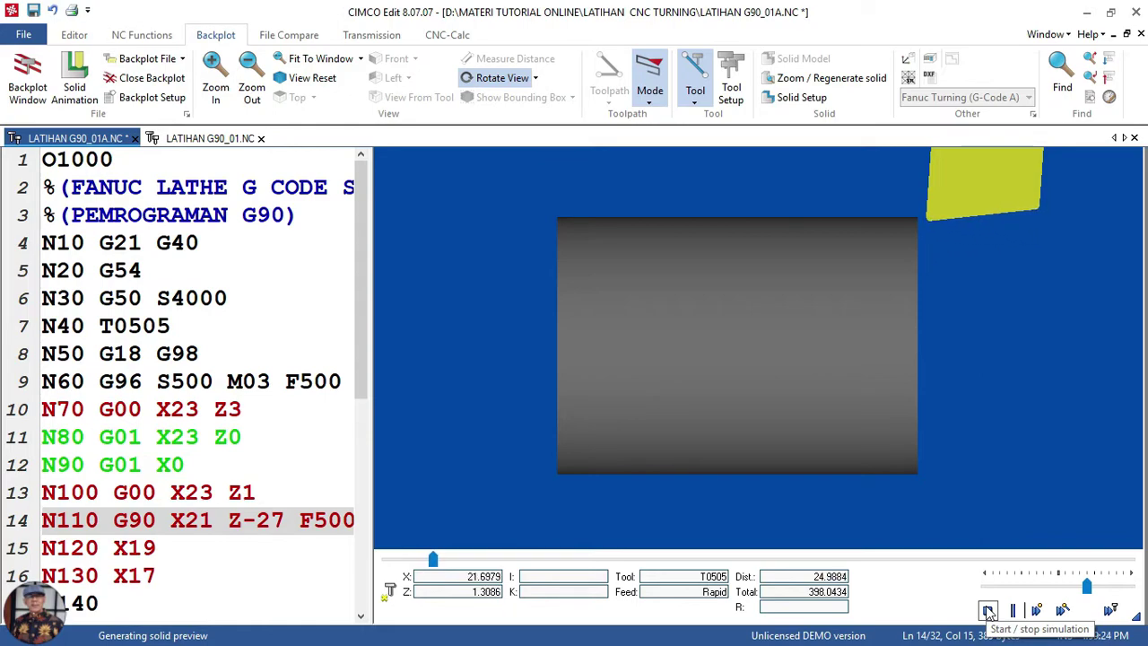
left_click(989, 611)
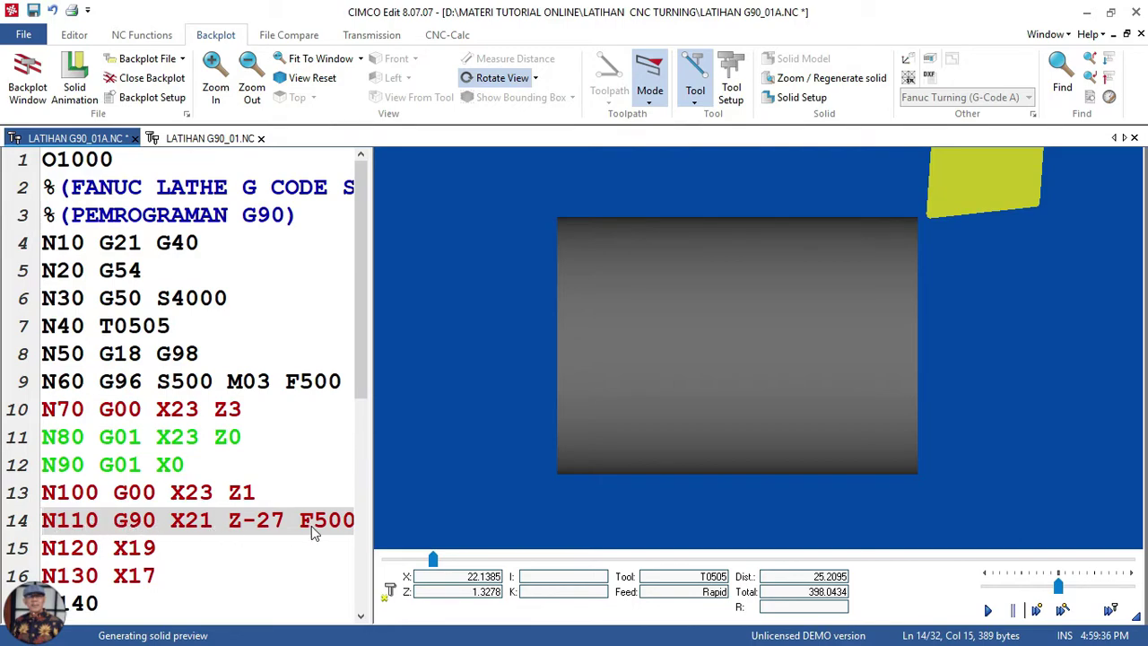
Bring the LATIHAN G90_01.png drawing forward and zoom in on its Ø11 end
key("super")
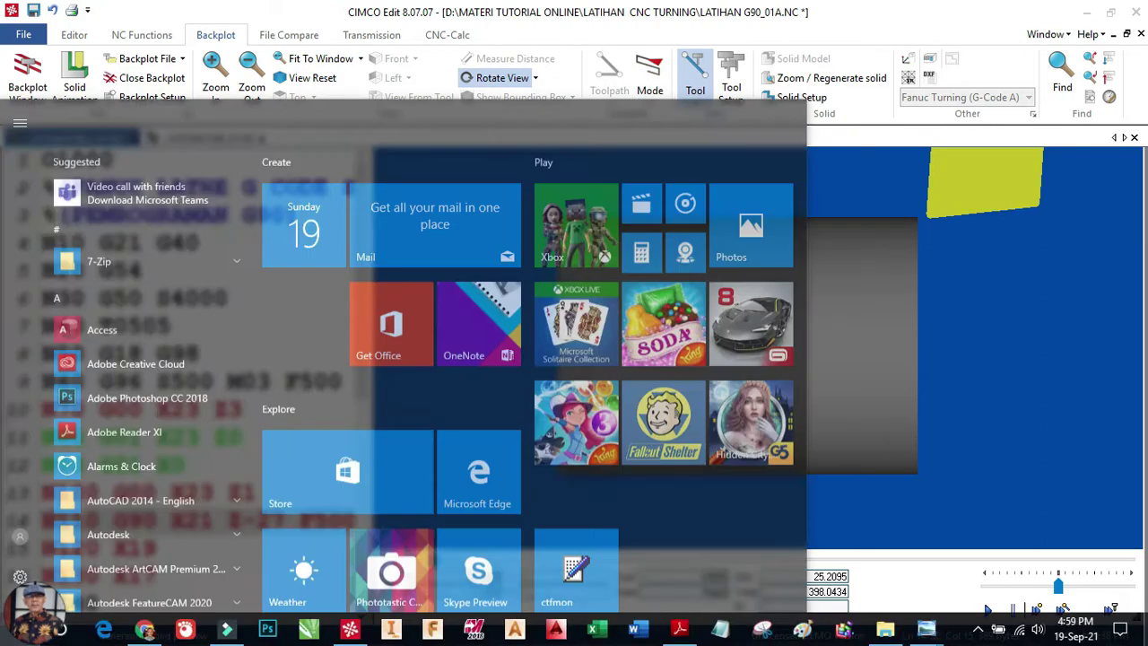
mouse_move(927, 631)
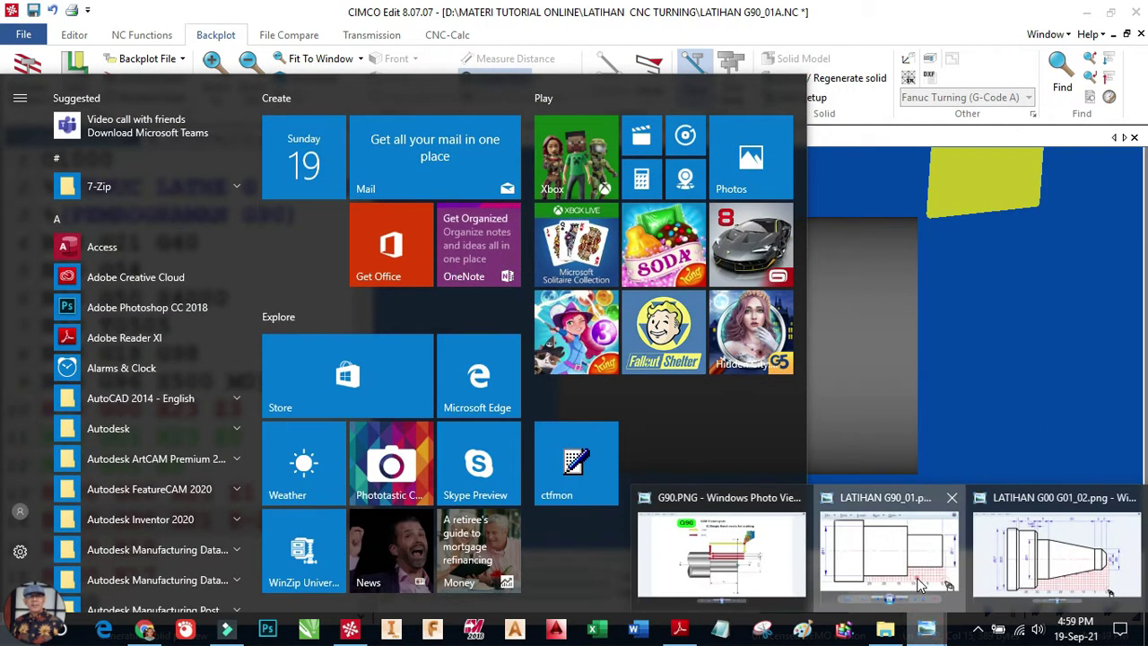
left_click(915, 574)
scroll(505, 269, "up", 1)
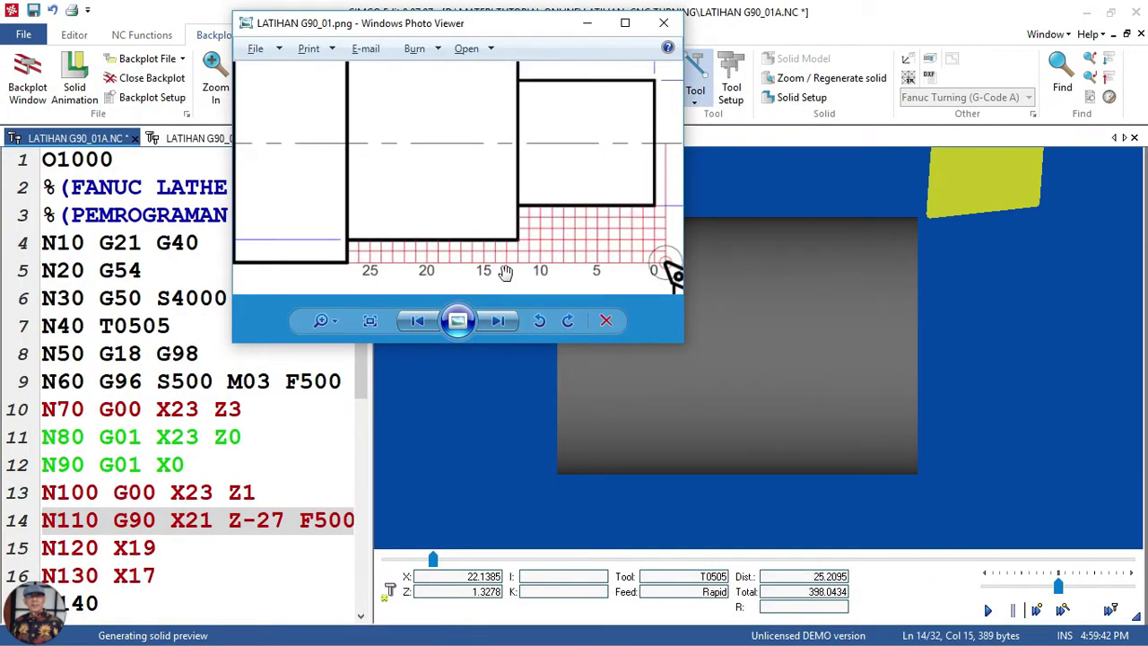
scroll(483, 267, "up", 1)
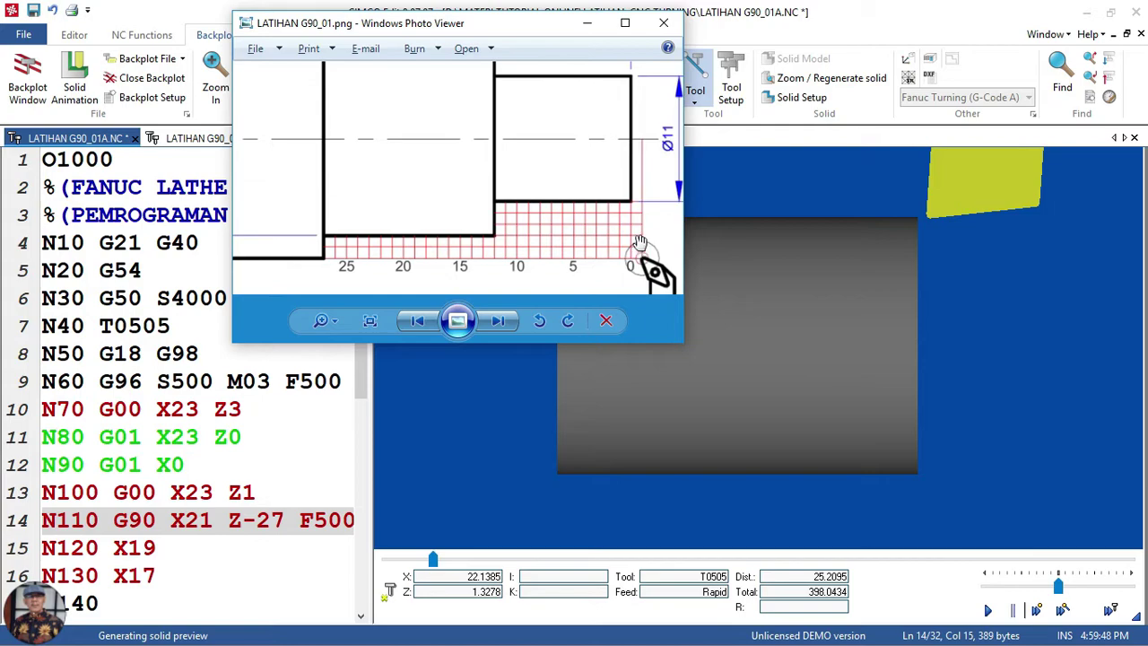
left_click_drag(594, 243, 644, 261)
scroll(533, 236, "down", 1)
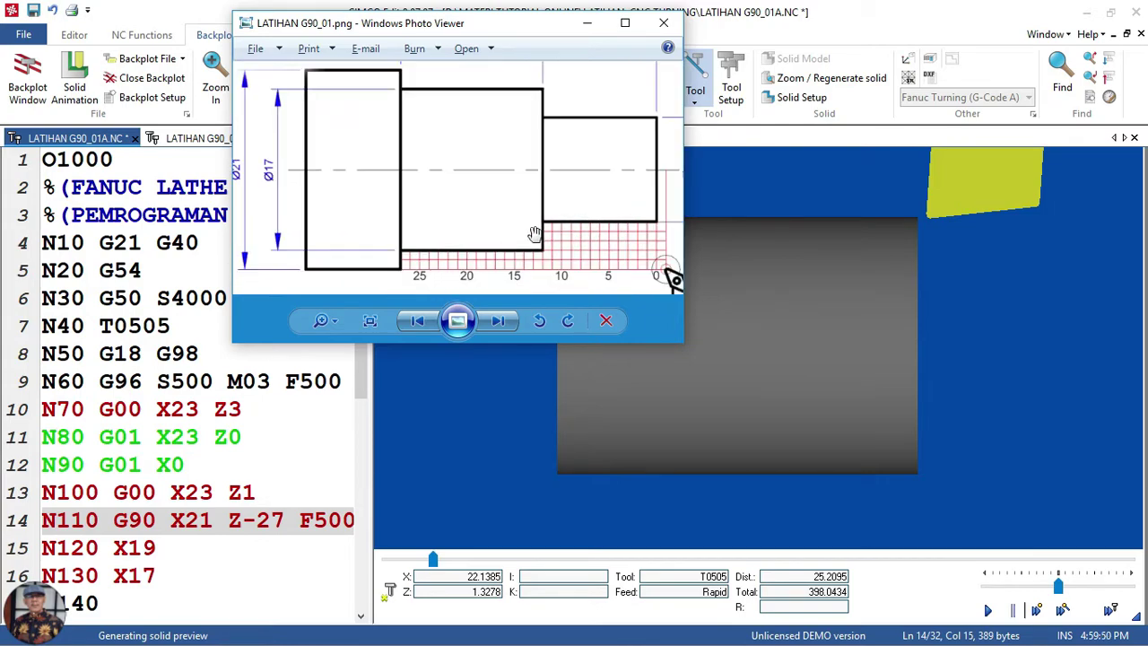
scroll(531, 225, "up", 1)
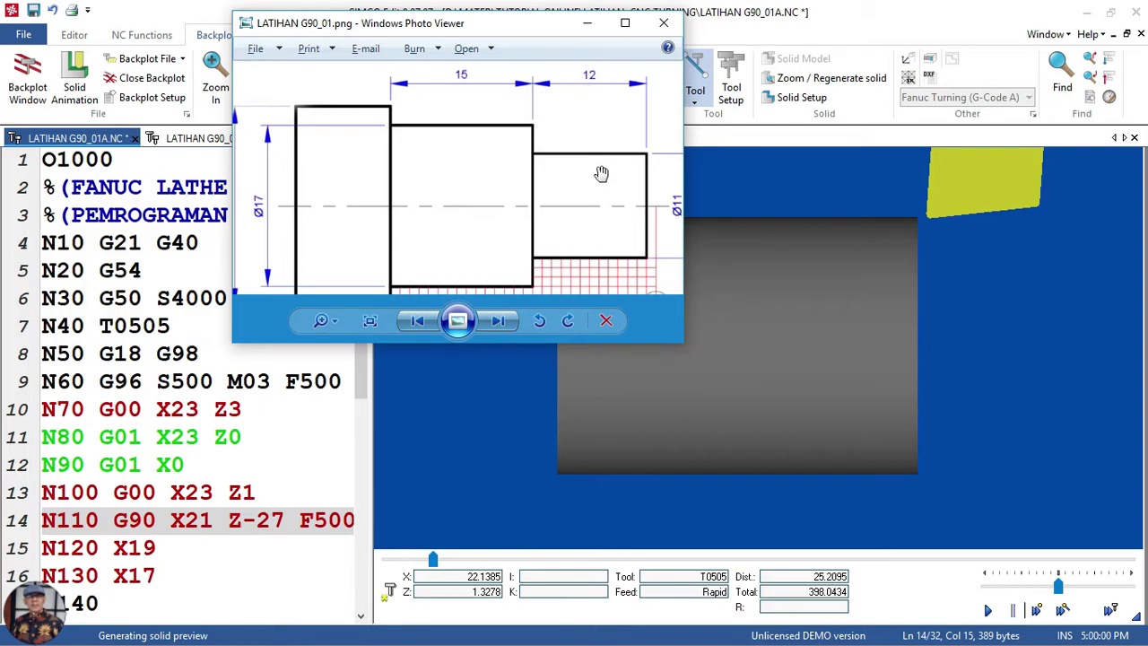
Pan across the enlarged drawing to check the Ø21, Ø17 and Ø11 diameters and step lengths
mouse_move(601, 175)
left_mouse_down()
mouse_move(598, 190)
mouse_move(594, 126)
left_mouse_up()
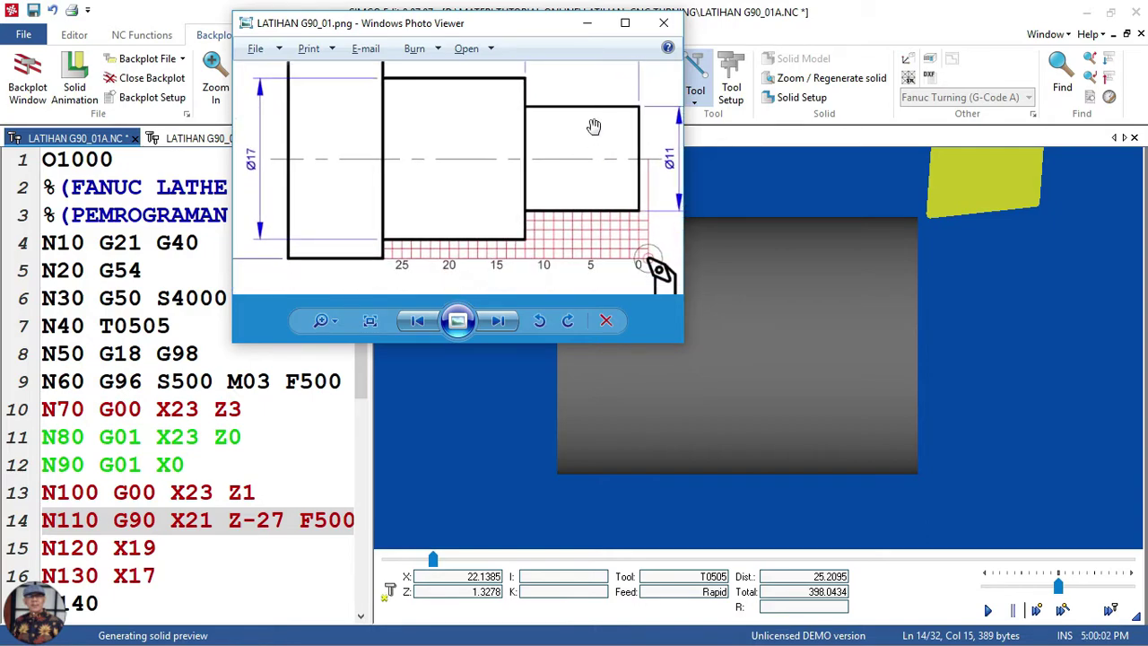
scroll(594, 267, "up", 1)
scroll(599, 262, "up", 1)
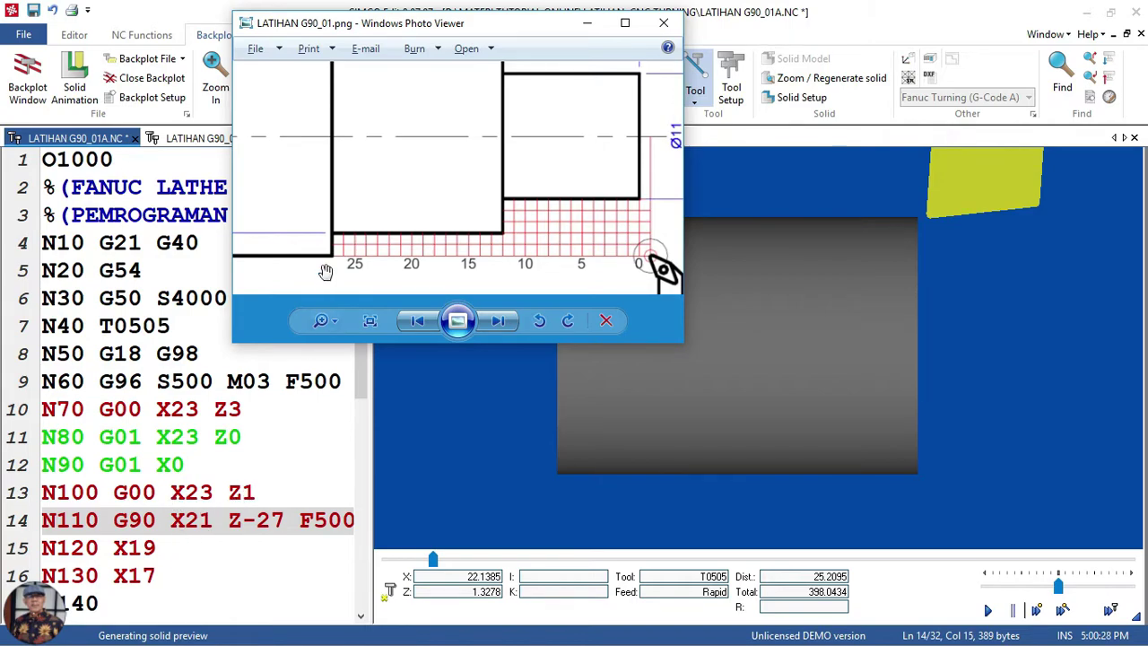
left_click_drag(326, 271, 379, 269)
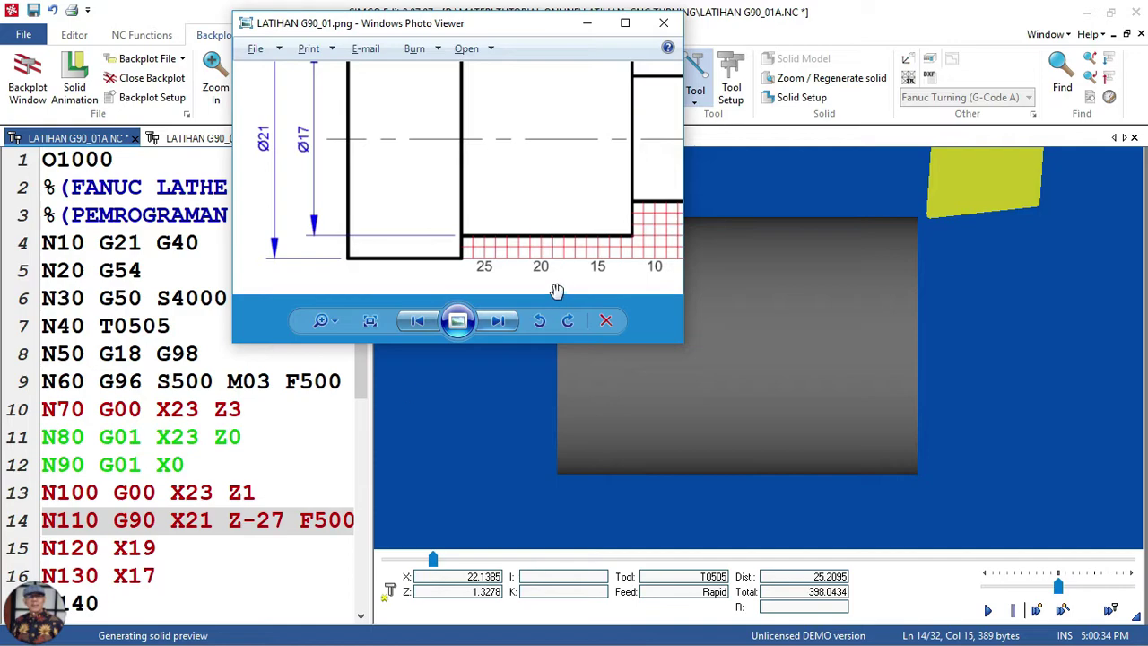
mouse_move(669, 81)
left_mouse_down()
mouse_move(525, 174)
mouse_move(546, 111)
left_mouse_up()
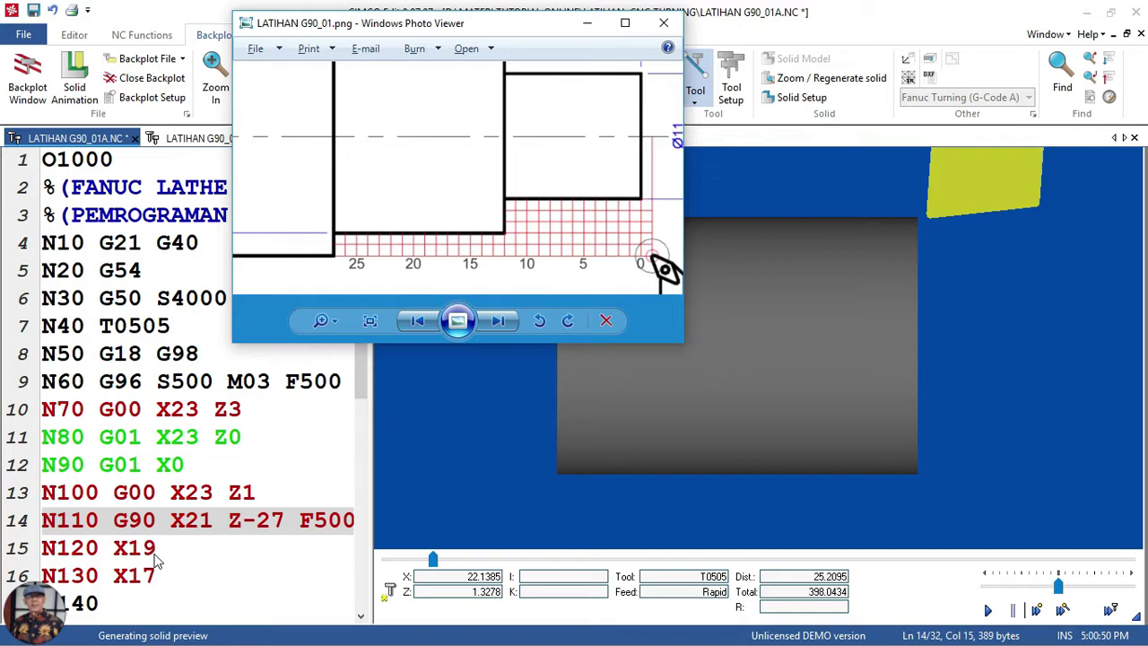
left_click_drag(332, 281, 420, 288)
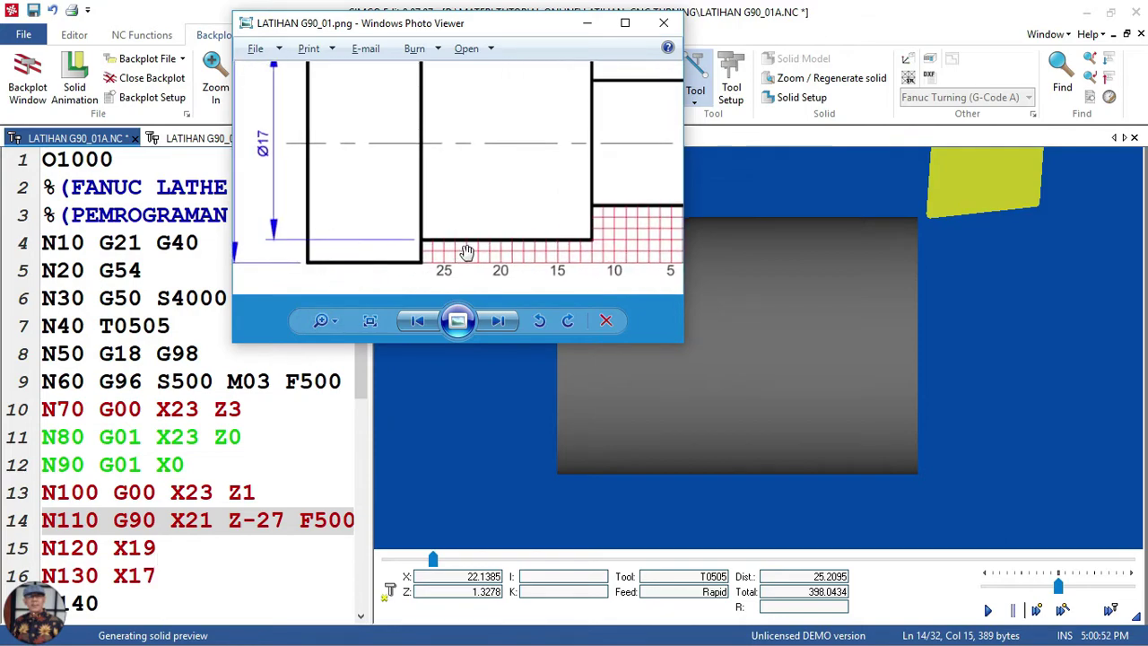
left_click_drag(472, 252, 441, 247)
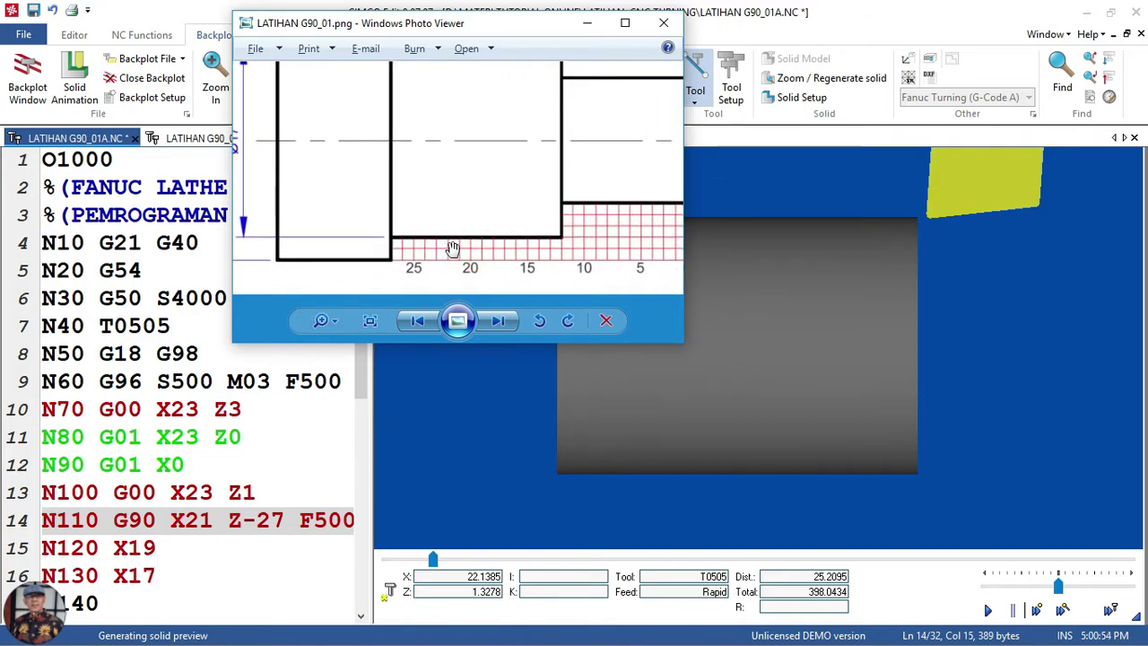
left_click_drag(536, 250, 510, 259)
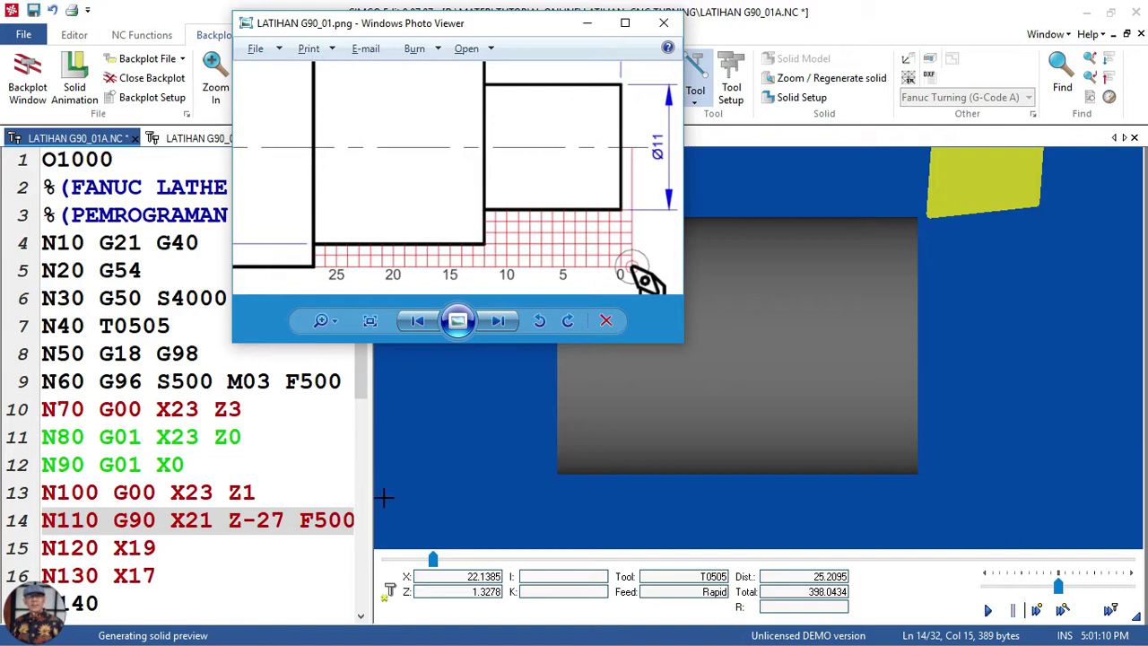
Close the drawing, resume the backplot, and tilt the view to show the part's end face
left_click(465, 453)
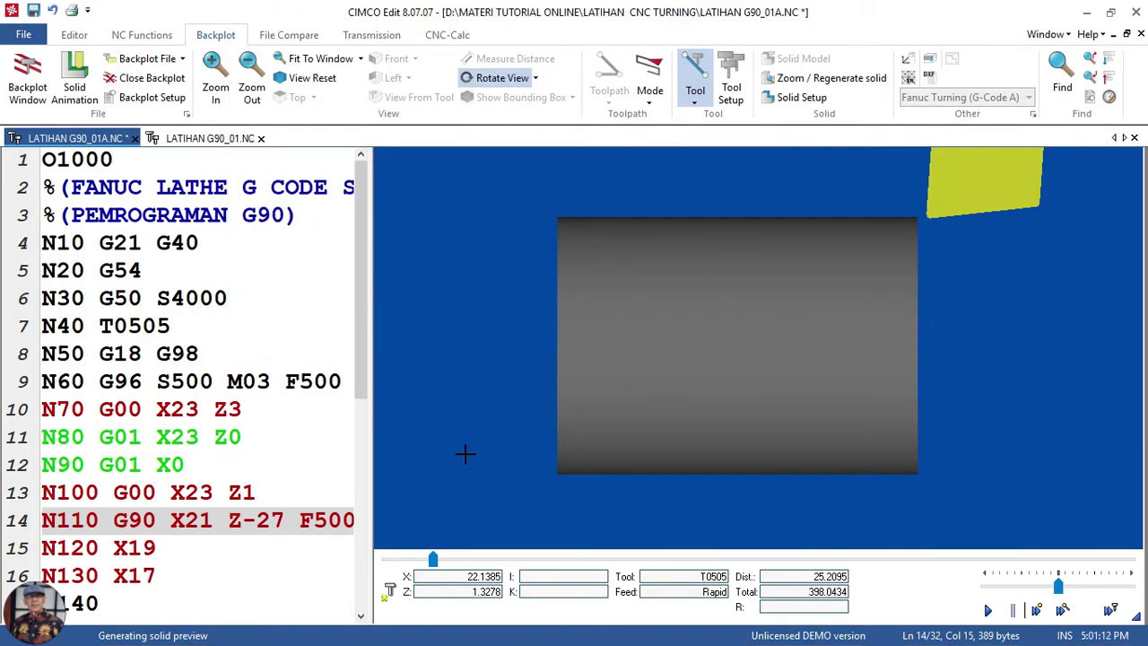
left_click(988, 611)
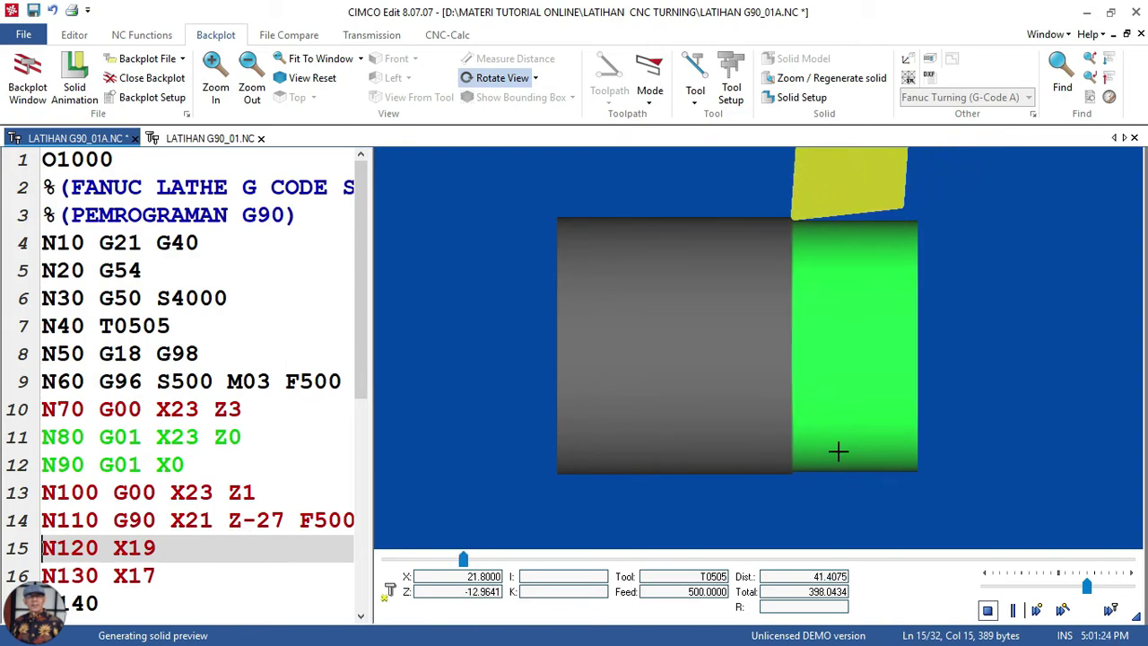
left_click_drag(844, 410, 846, 386)
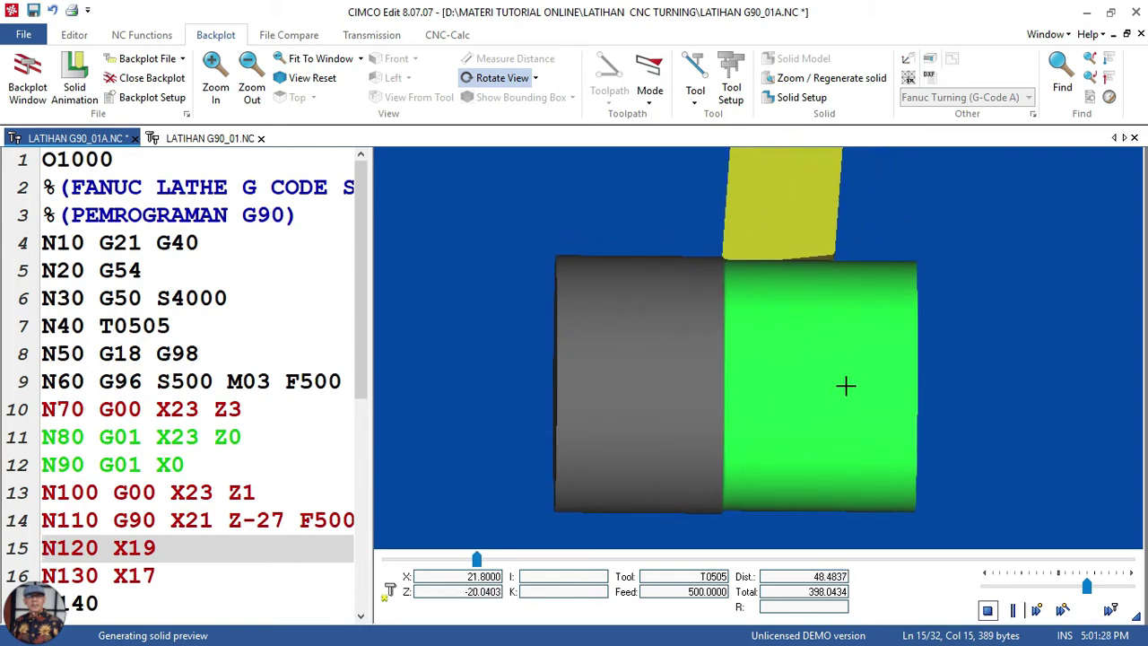
scroll(846, 385, "down", 1)
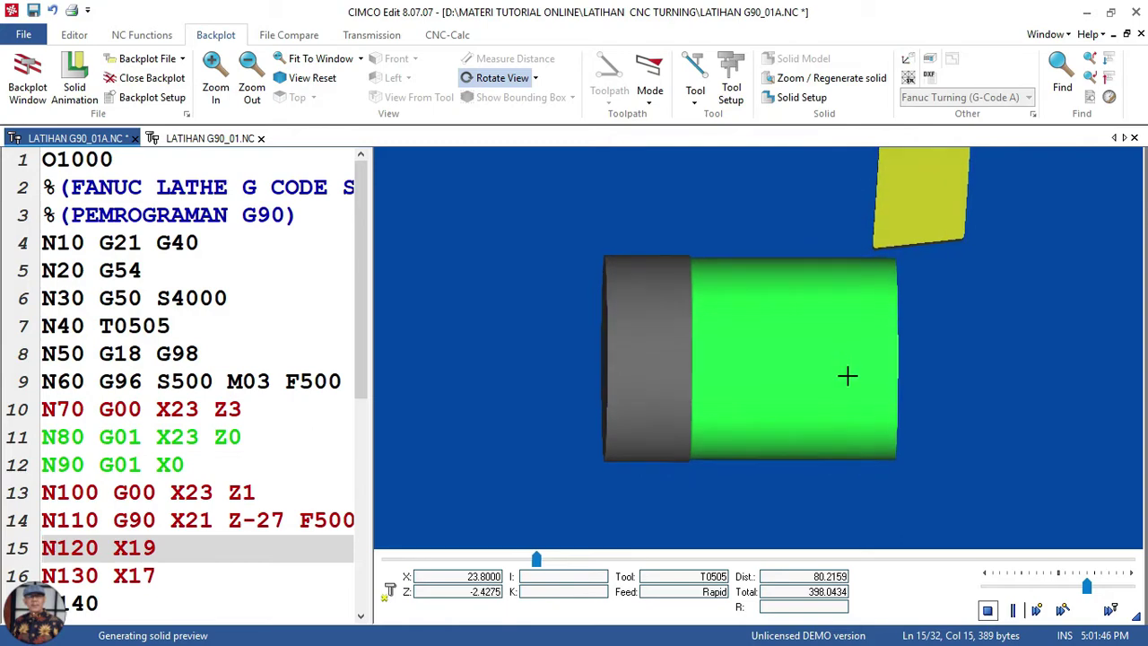
Zoom in on the workpiece while the G90 passes turn down to N160 X13
scroll(807, 206, "up", 1)
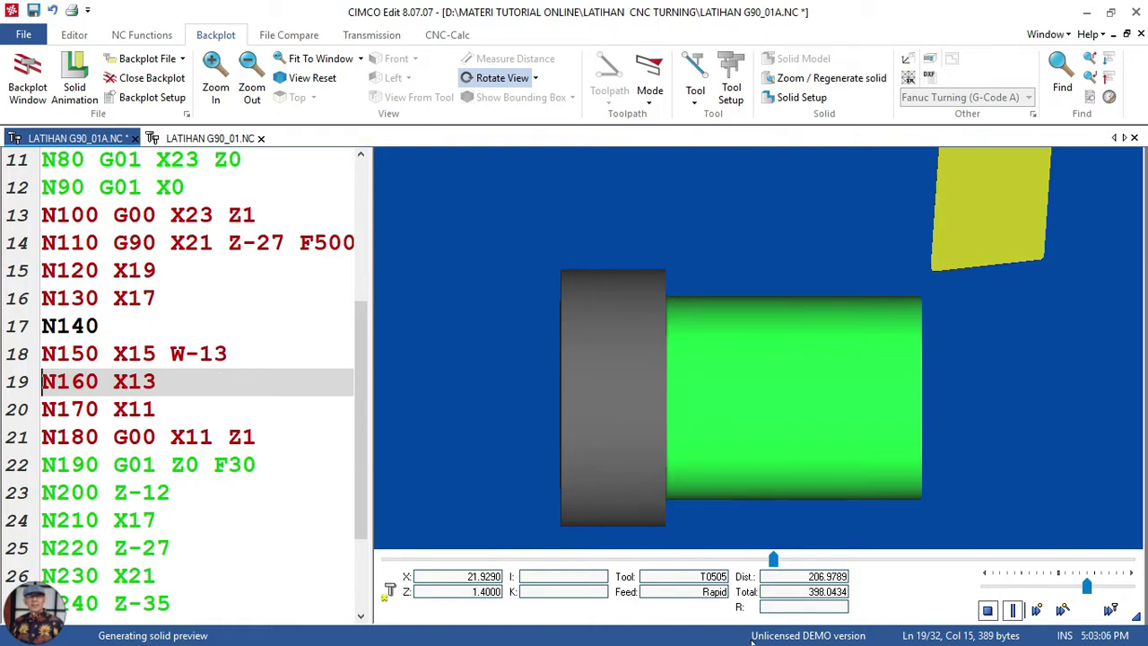
key("super")
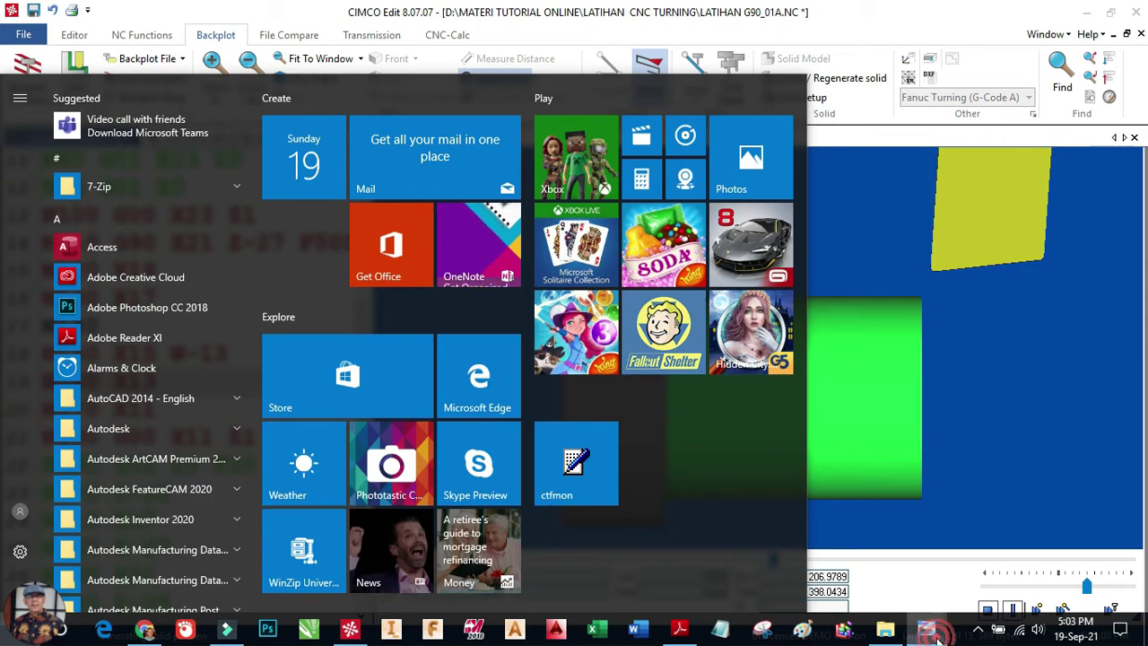
left_click(933, 565)
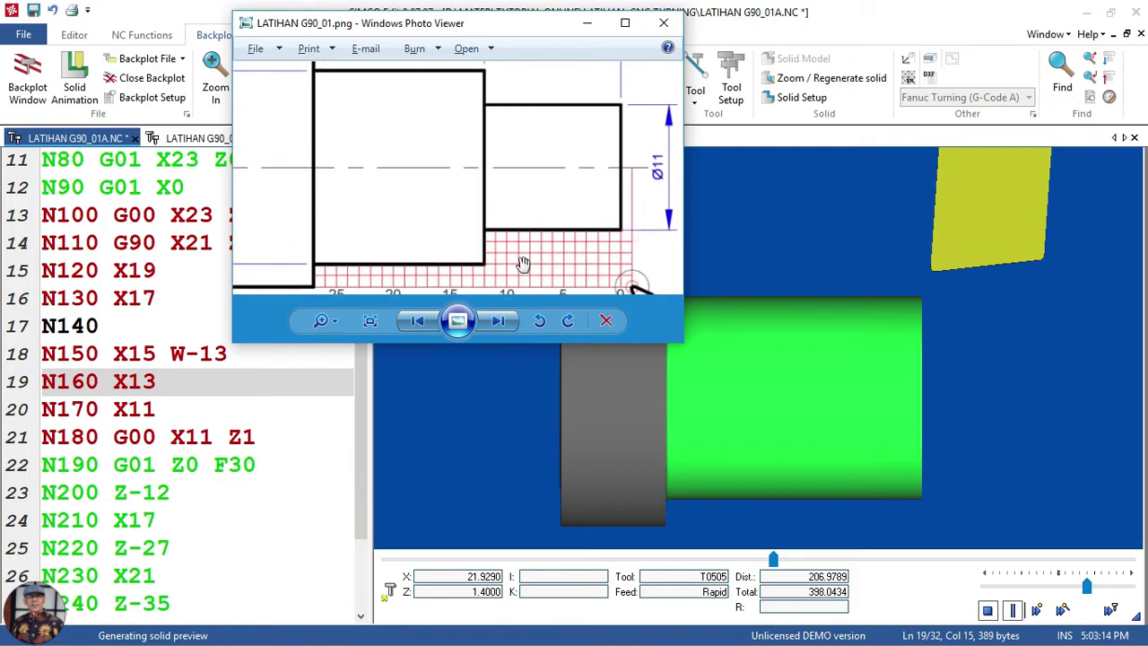
mouse_move(523, 264)
left_mouse_down()
mouse_move(599, 264)
mouse_move(538, 260)
mouse_move(610, 244)
mouse_move(649, 285)
mouse_move(552, 239)
left_mouse_up()
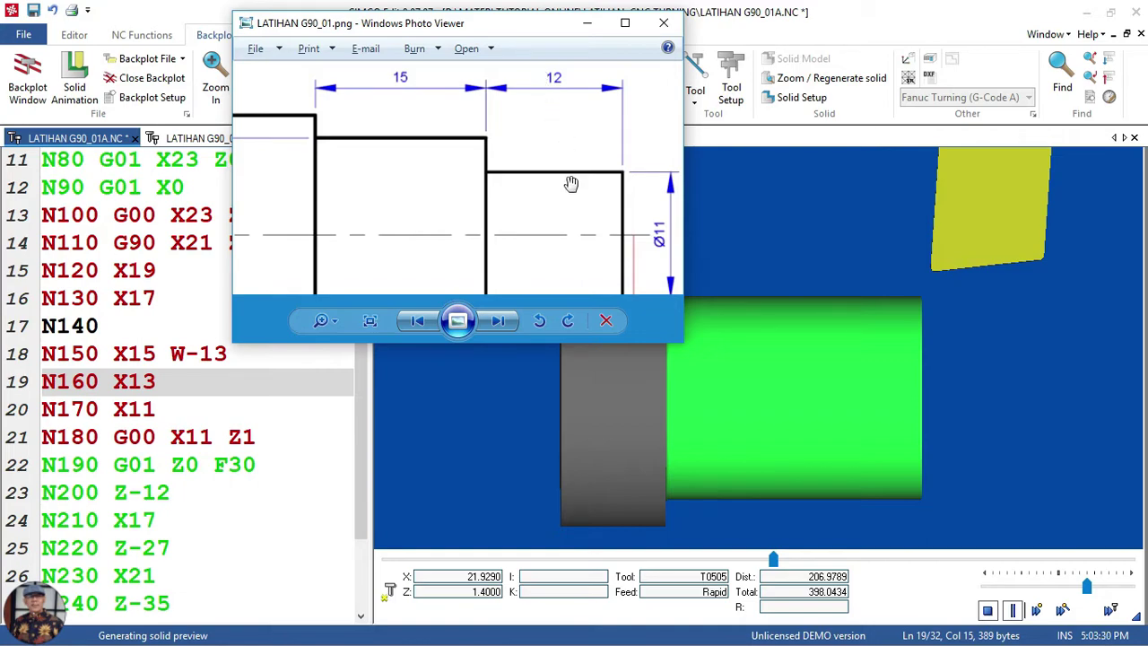
mouse_move(572, 184)
left_mouse_down()
mouse_move(572, 146)
mouse_move(595, 111)
left_mouse_up()
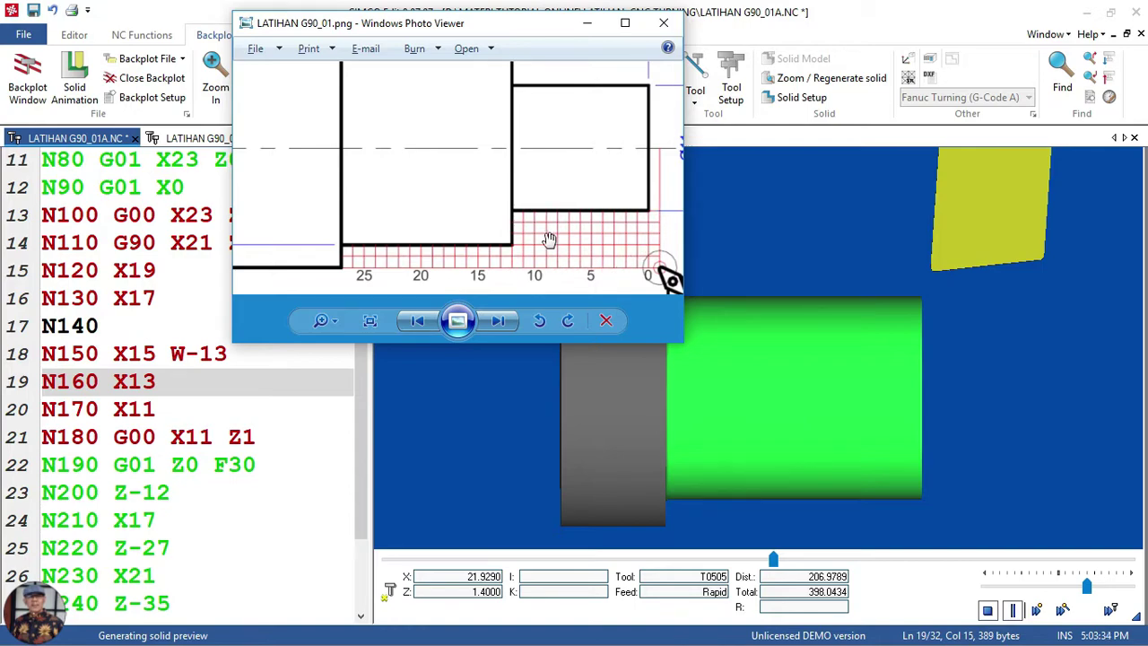
left_click(498, 401)
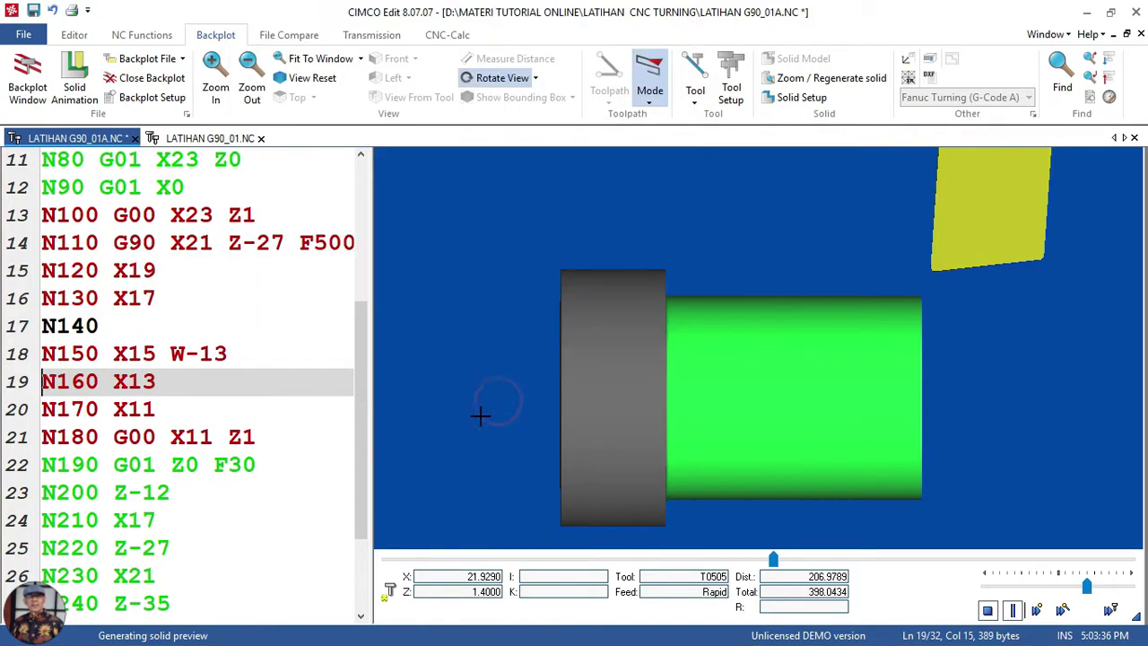
Scroll the program listing to the N130 X17 line while the simulation cuts both steps
left_click(361, 618)
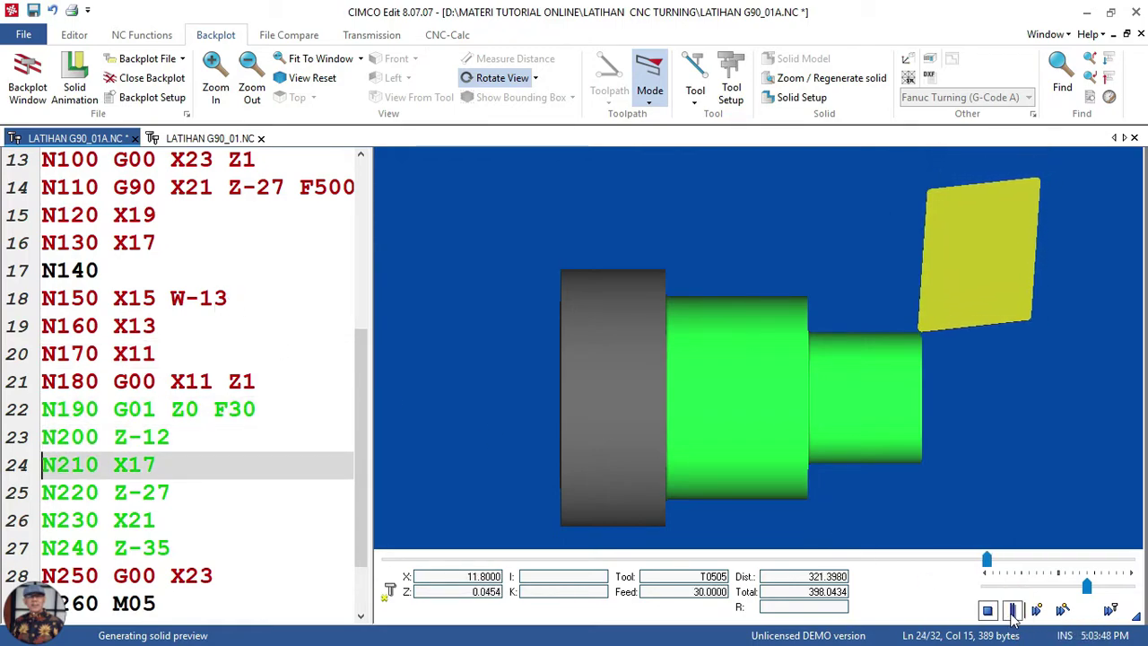
left_click(184, 245)
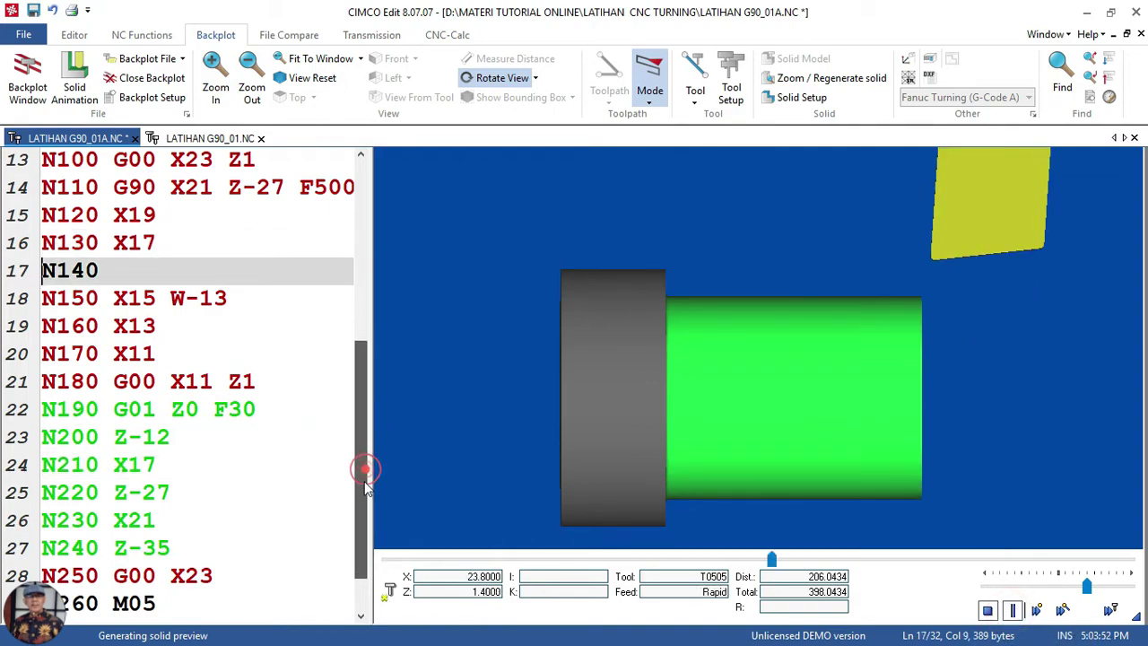
left_click_drag(363, 468, 365, 442)
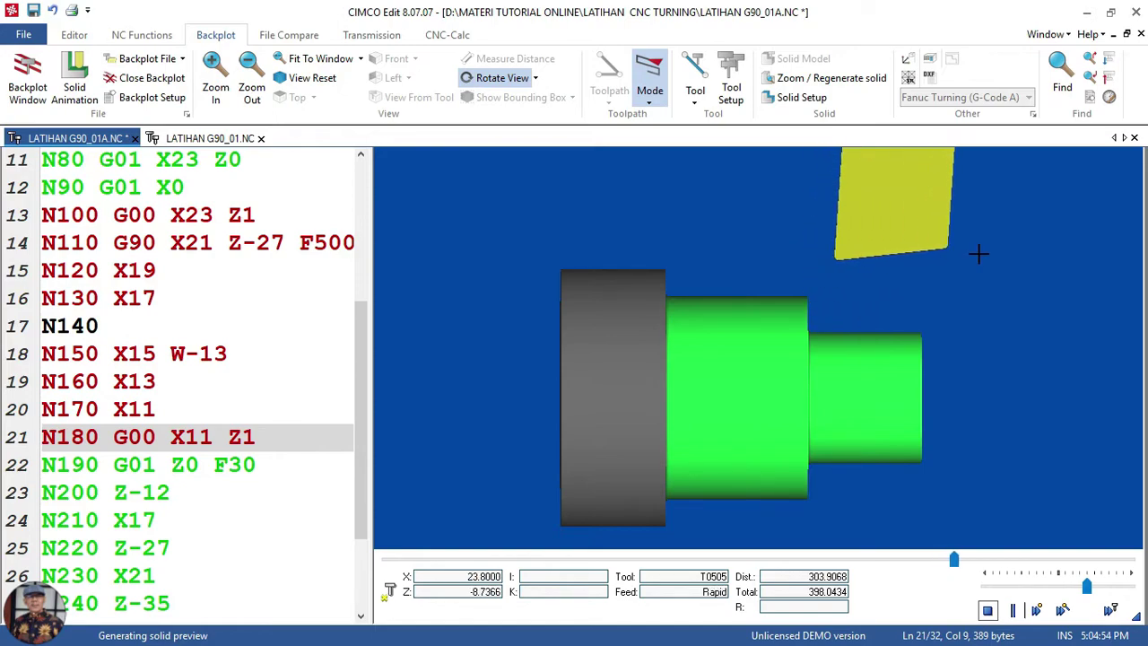
left_click(1014, 610)
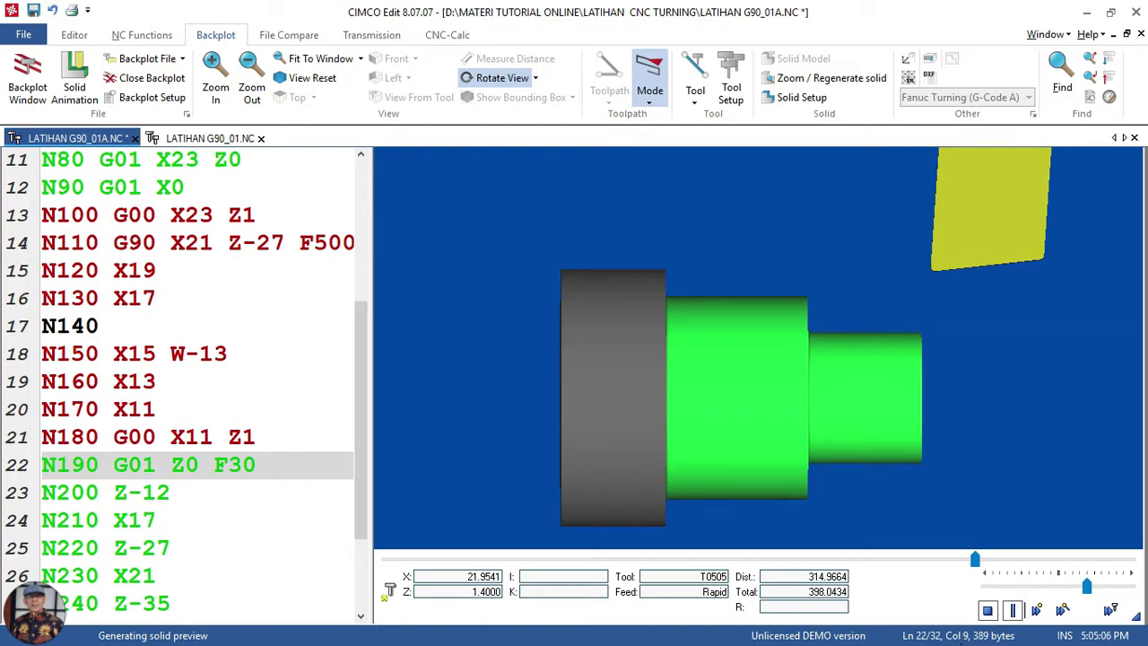
key("super")
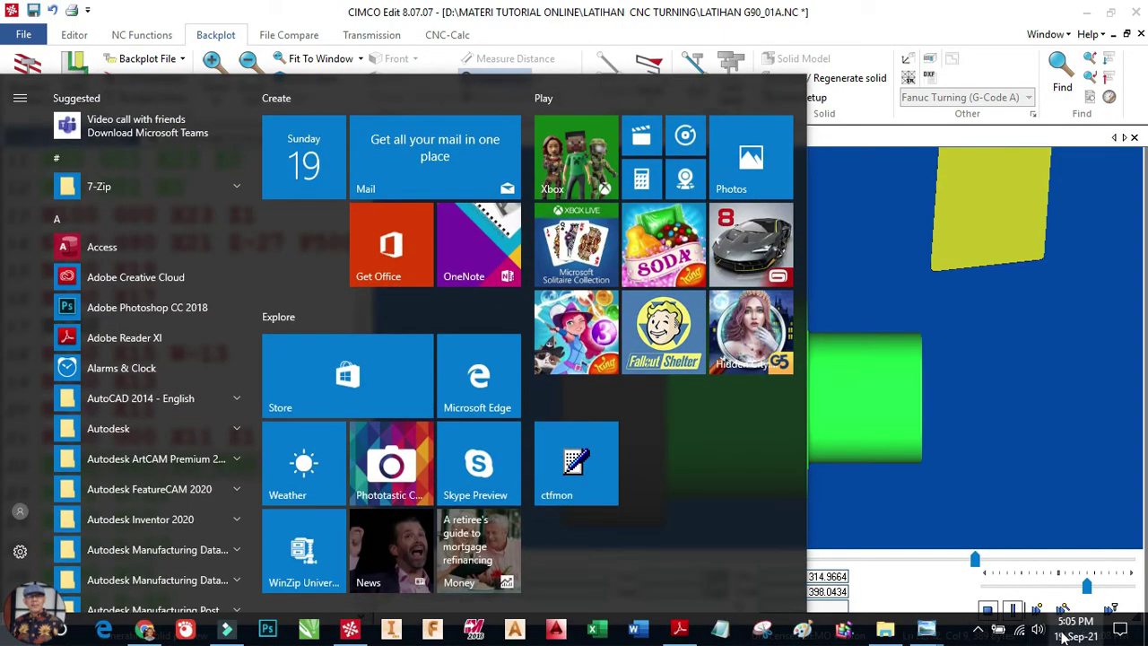
left_click(888, 552)
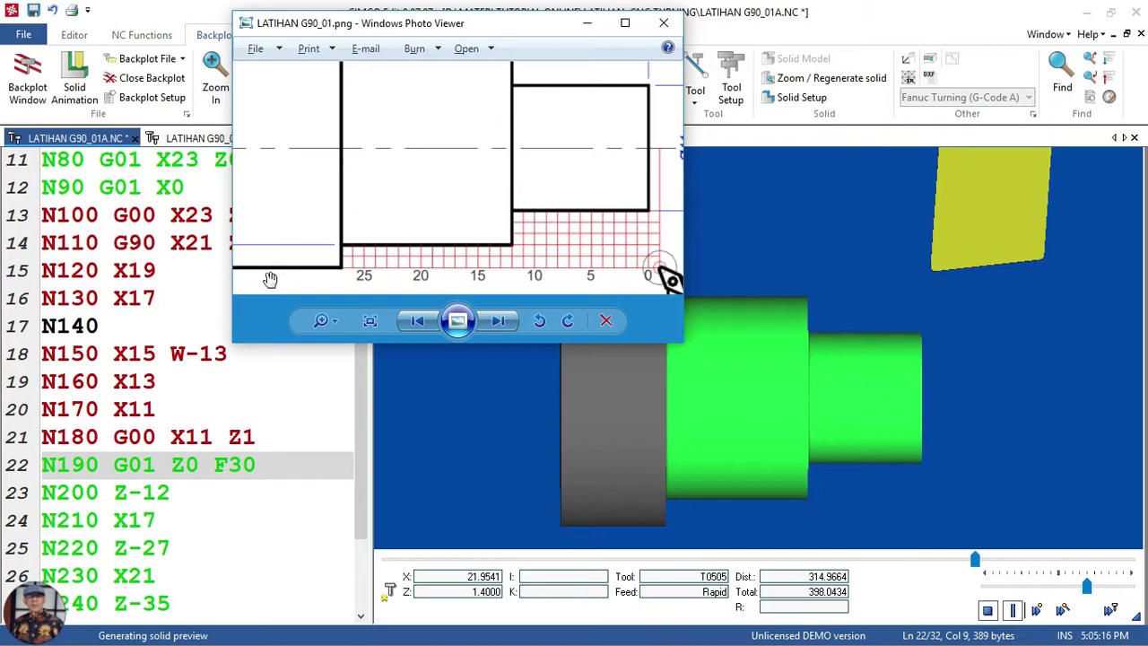
left_click(440, 418)
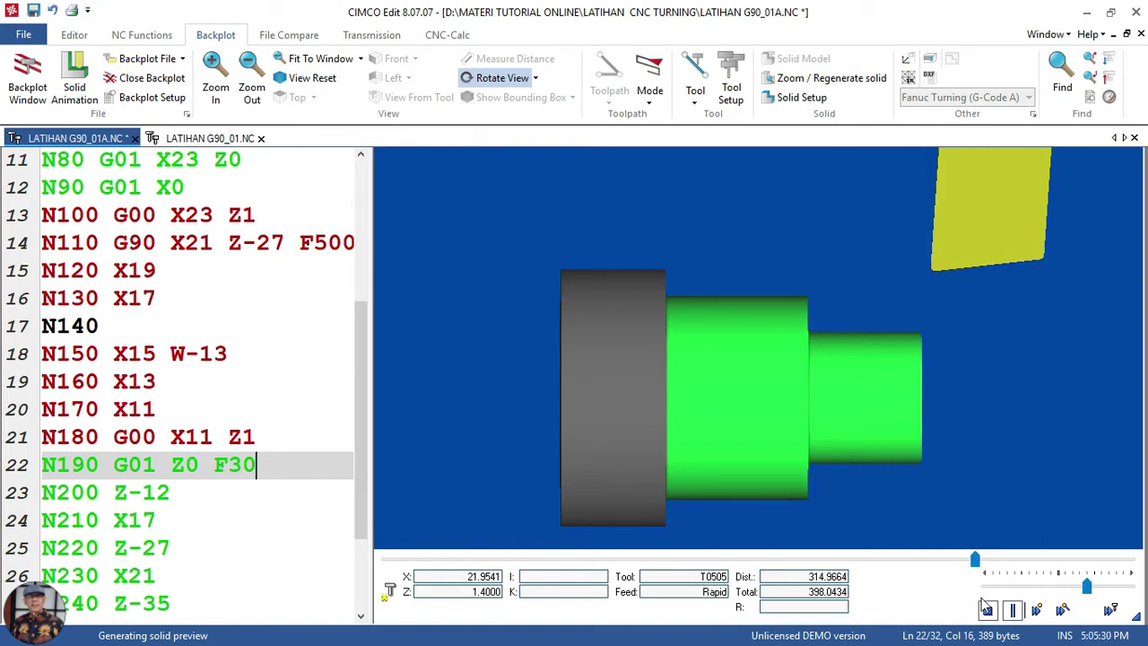
Resume the backplot simulation past block N190
left_click(1013, 611)
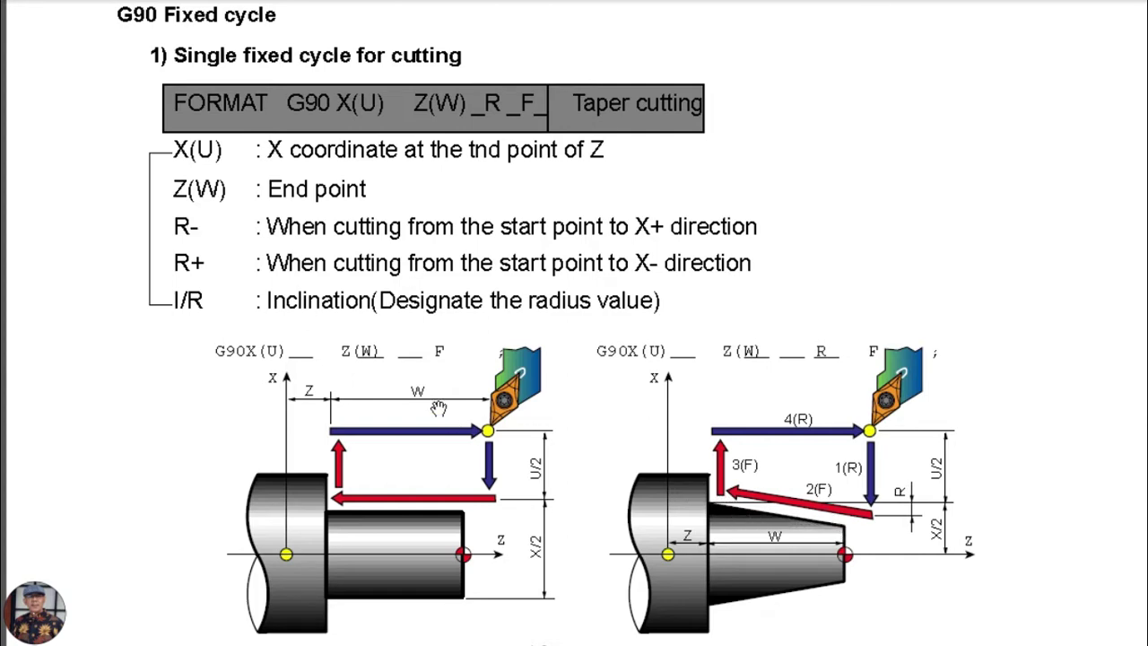
Scroll the manual to the G90 taper table with cases 1–4 by U, W and R signs
left_click_drag(829, 555, 891, 248)
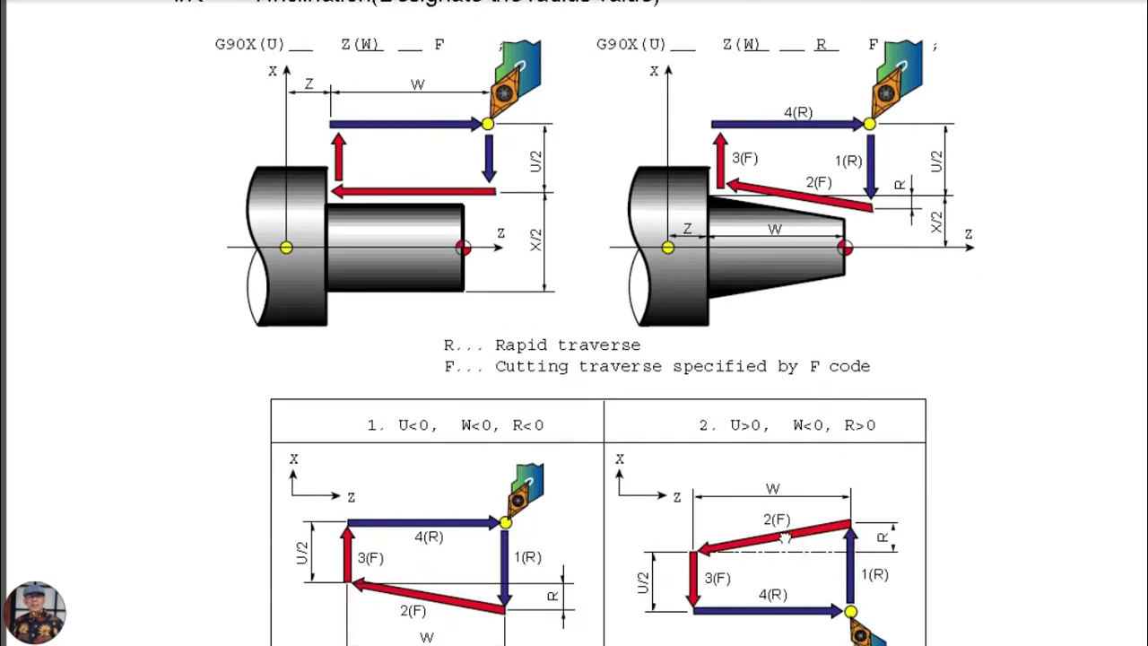
left_click_drag(824, 534, 833, 271)
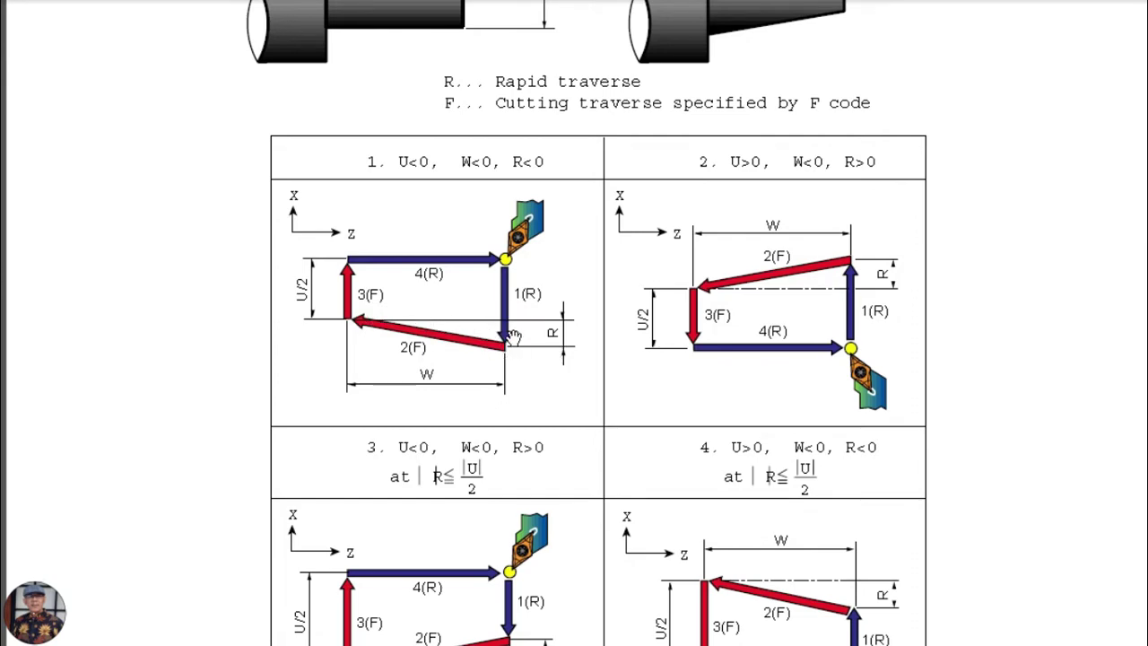
scroll(538, 578, "down", 3)
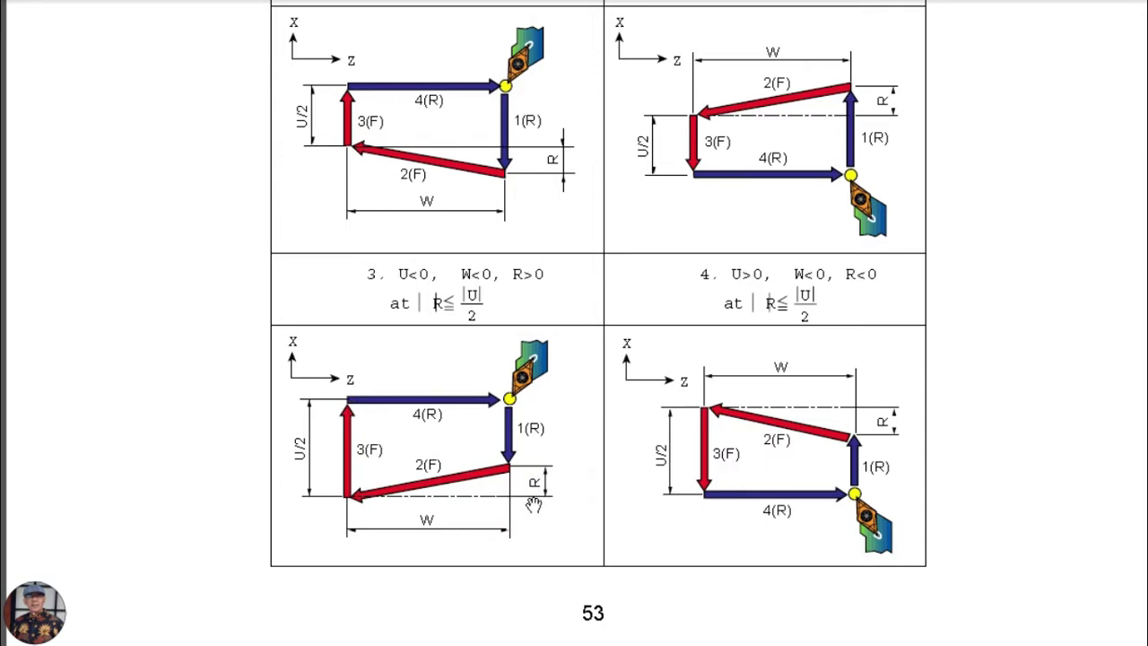
scroll(527, 238, "up", 3)
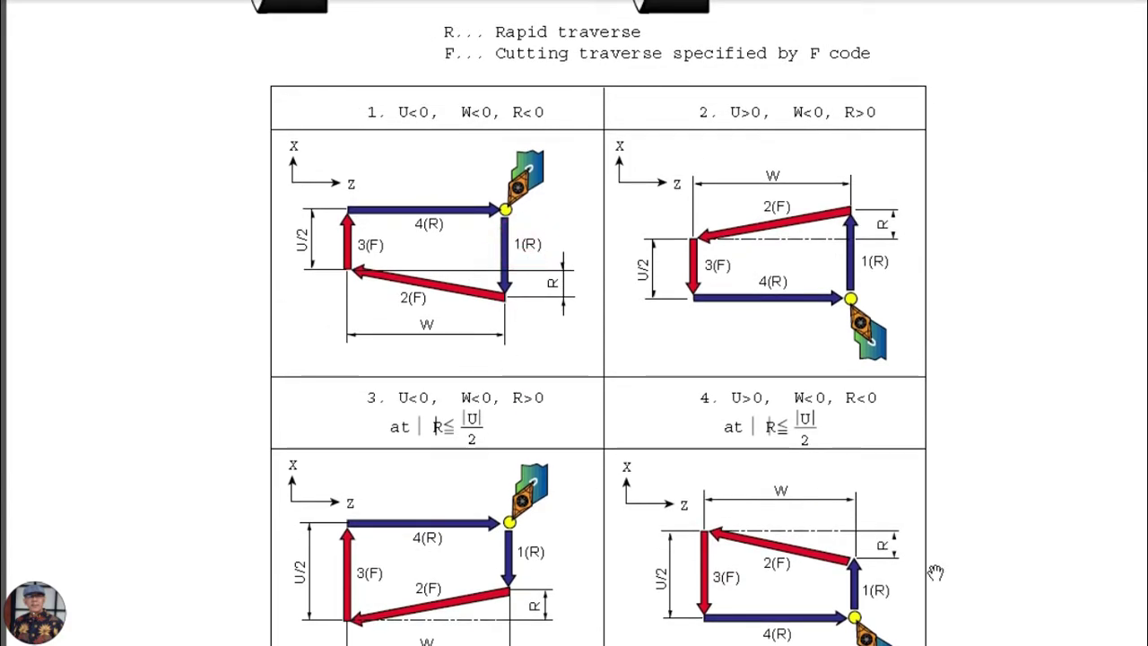
key("alt+Tab")
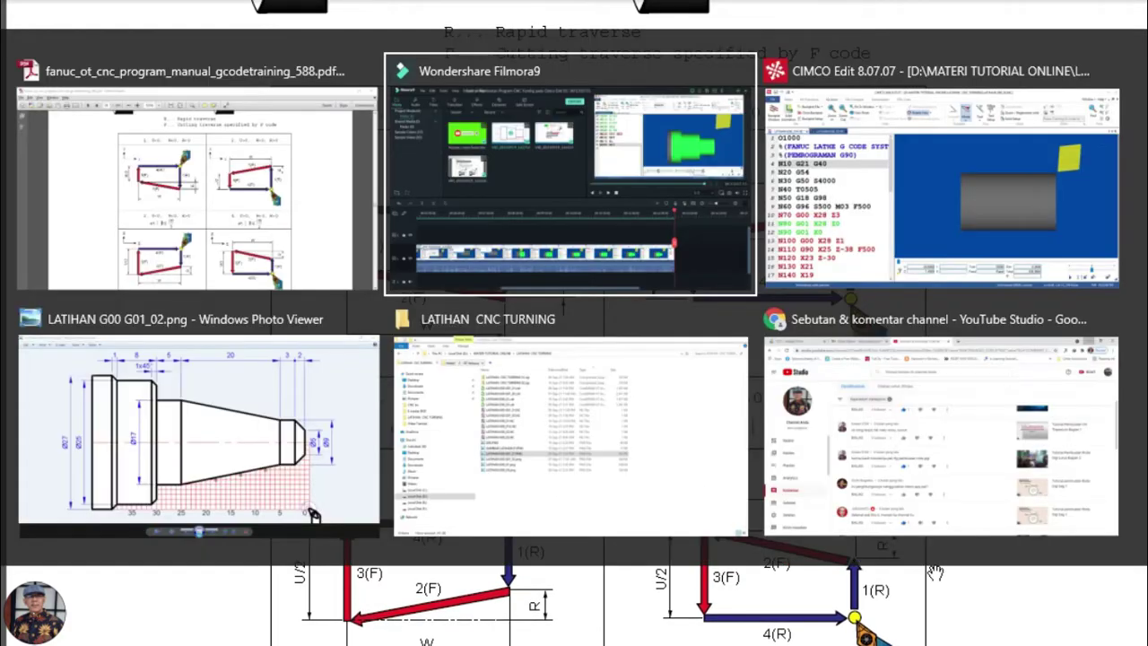
Bring CIMCO Edit with LATIHAN G90_02.NC back in front of the Photo Viewer drawing
key("alt+Tab")
key("alt+Tab")
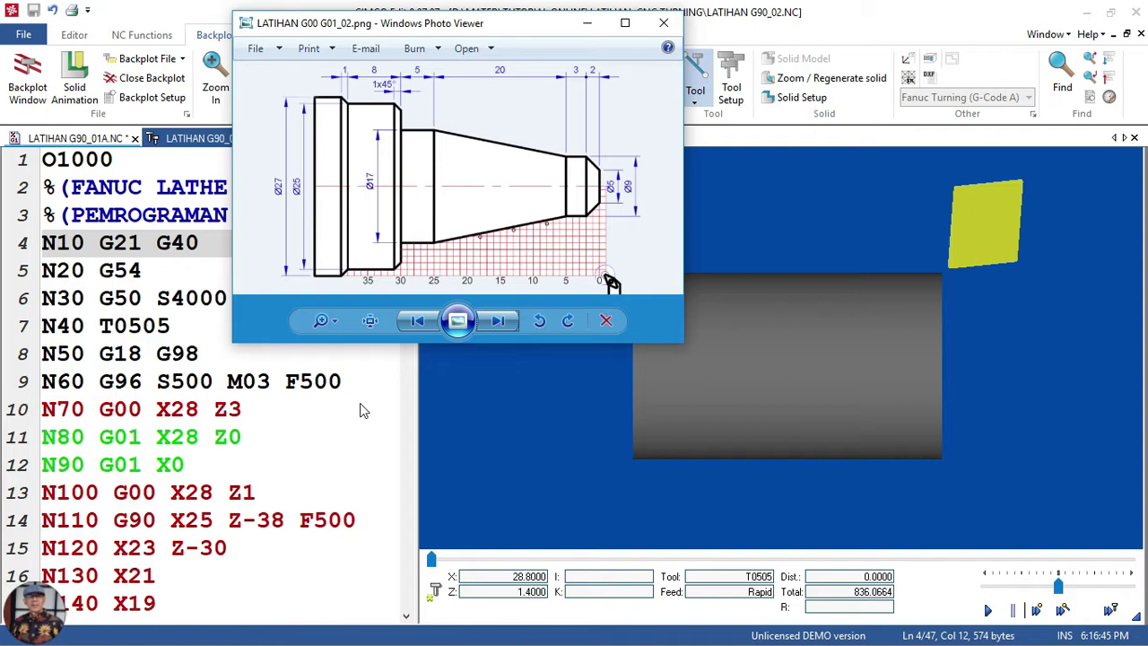
left_click(406, 404)
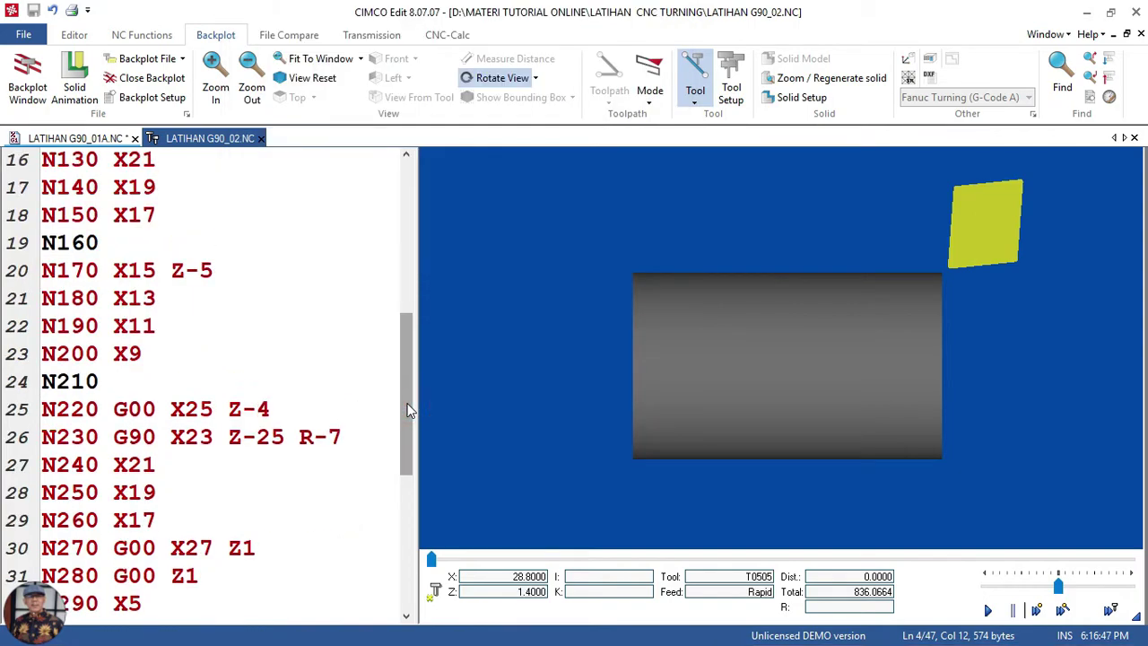
Reset the LATIHAN G90_02.NC backplot to the program start and play it from the beginning
left_click_drag(404, 398, 417, 201)
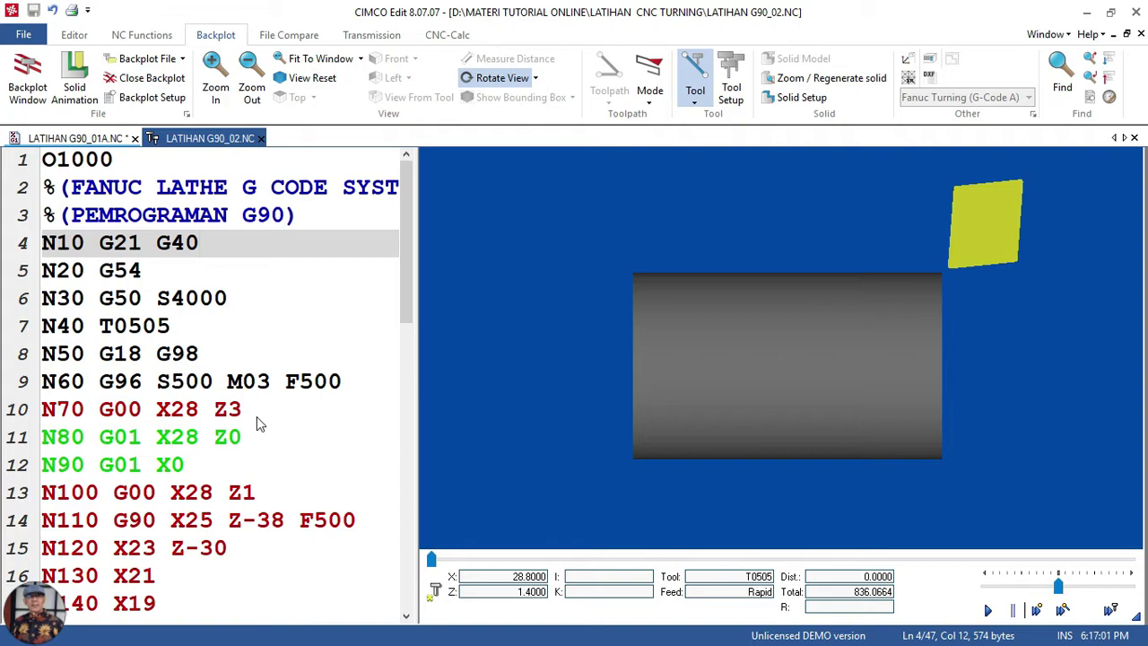
left_click(198, 468)
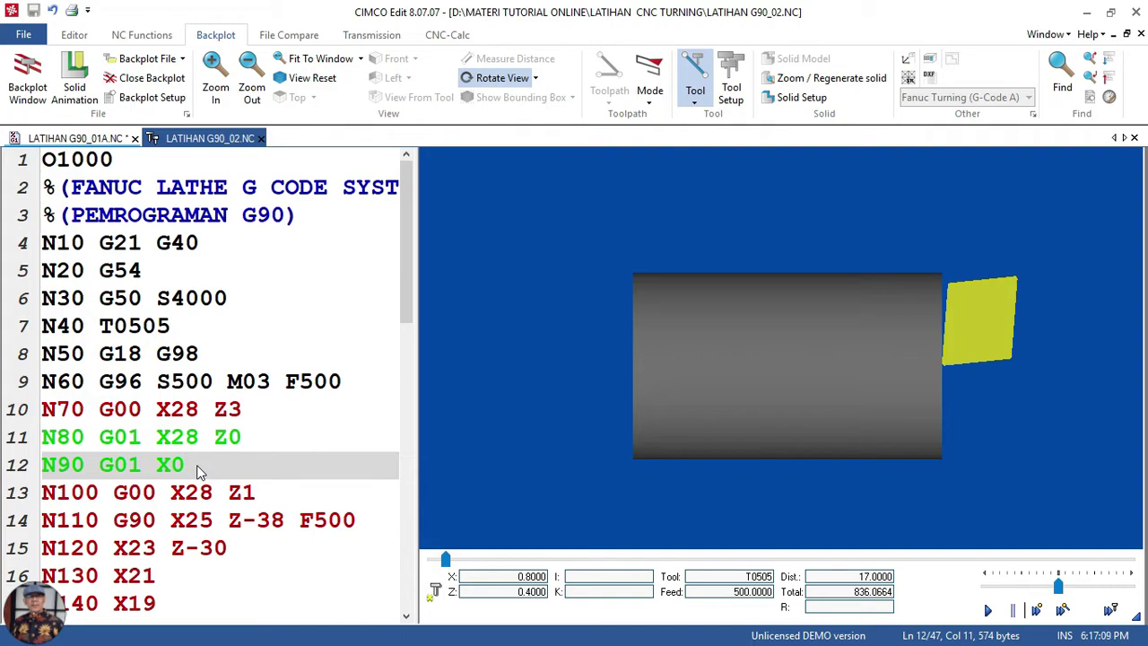
left_click(271, 419)
left_click(254, 299)
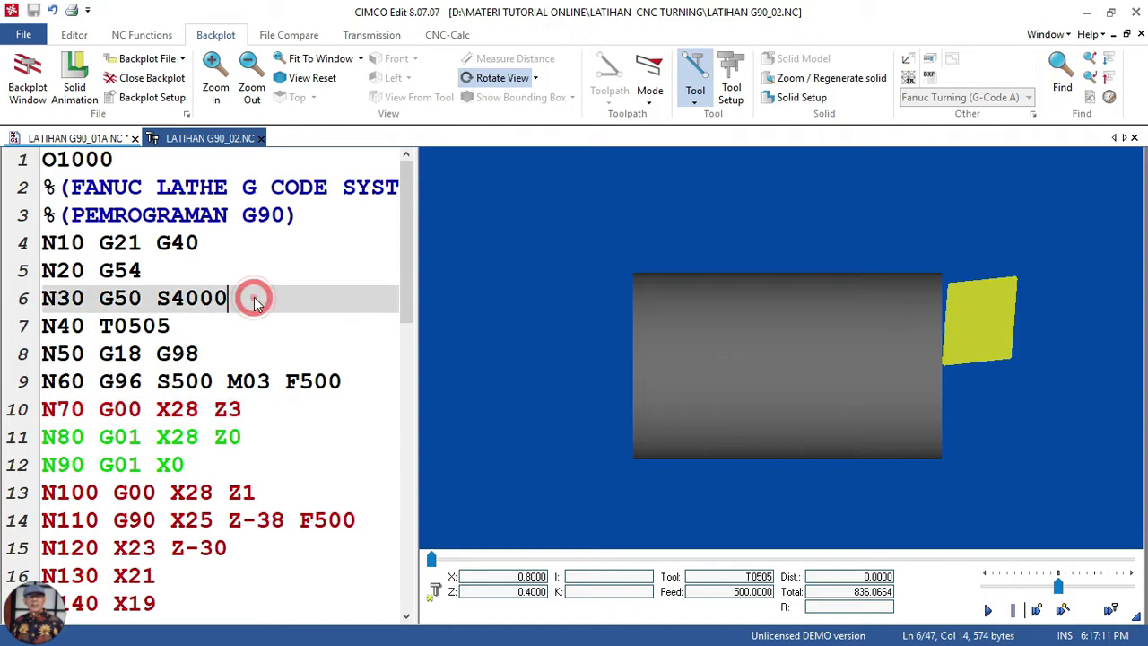
left_click(236, 468)
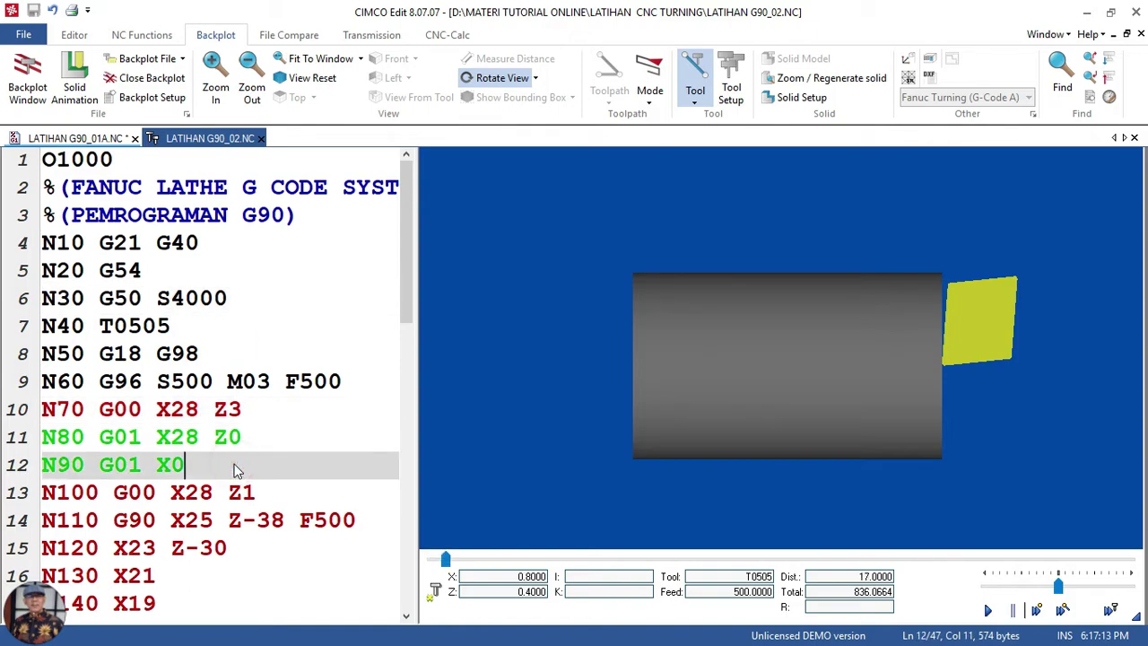
left_click(297, 298)
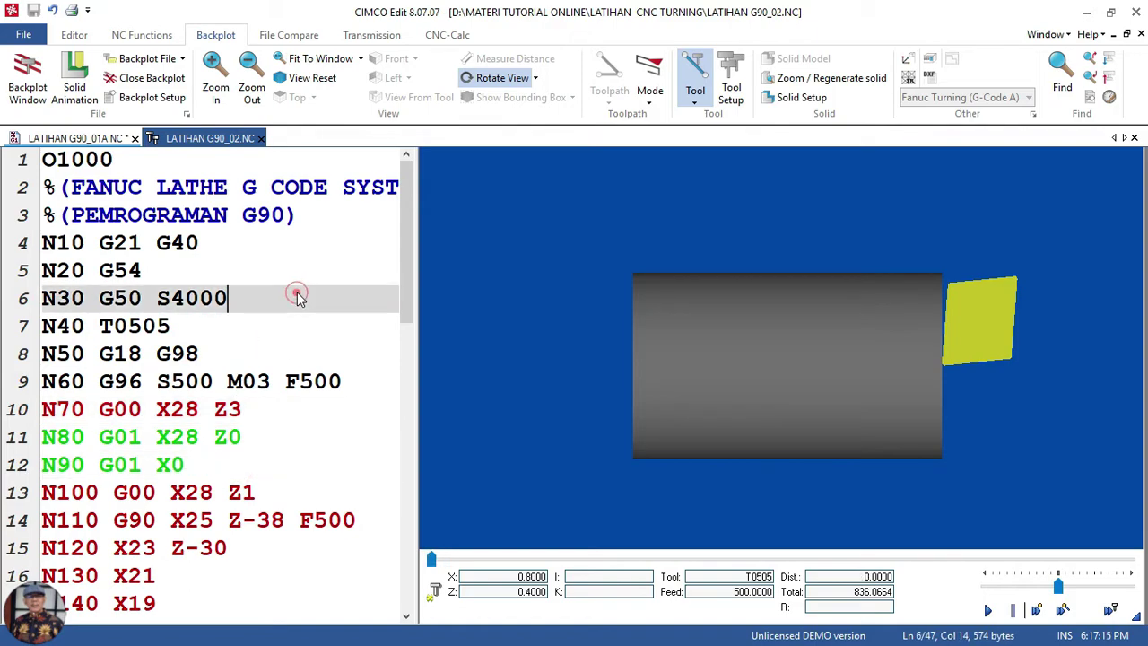
left_click(988, 611)
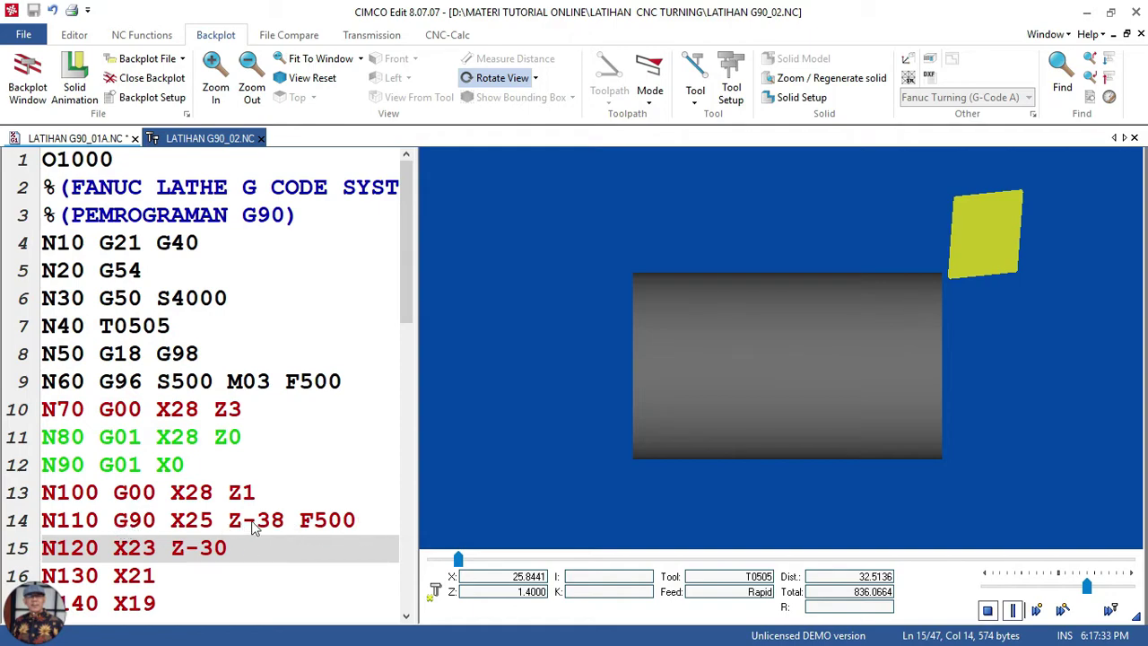
Zoom and pan the LATIHAN G00 G01_02.png drawing to read Ø27, Ø25, Ø17, Ø9 and Ø5
key("alt+Tab")
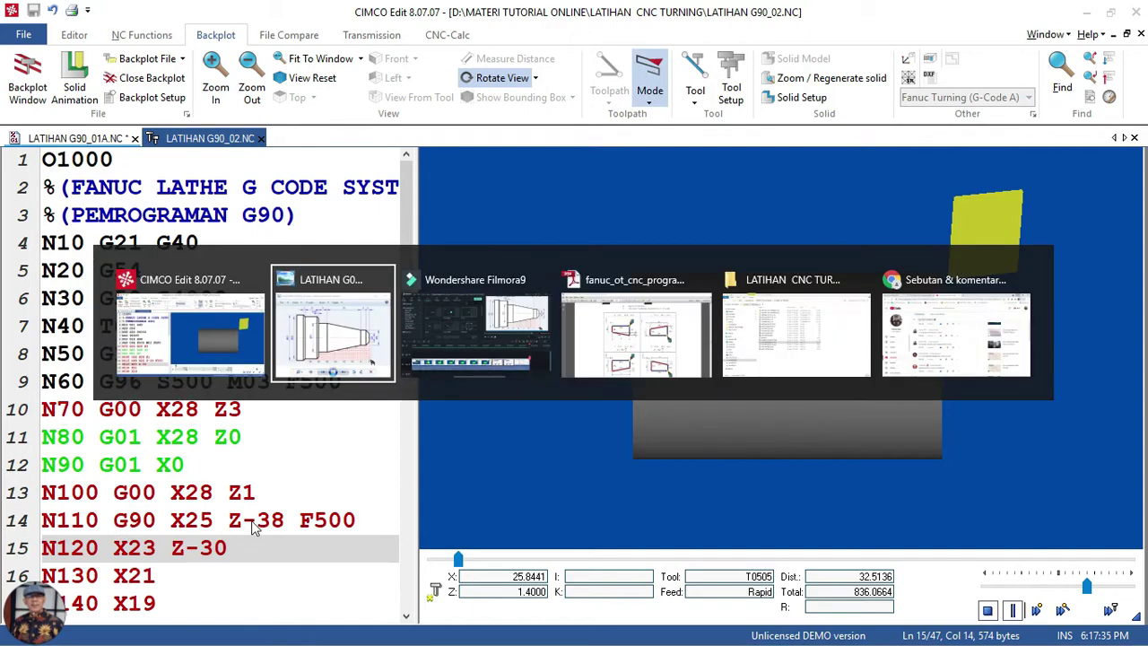
scroll(418, 278, "up", 1)
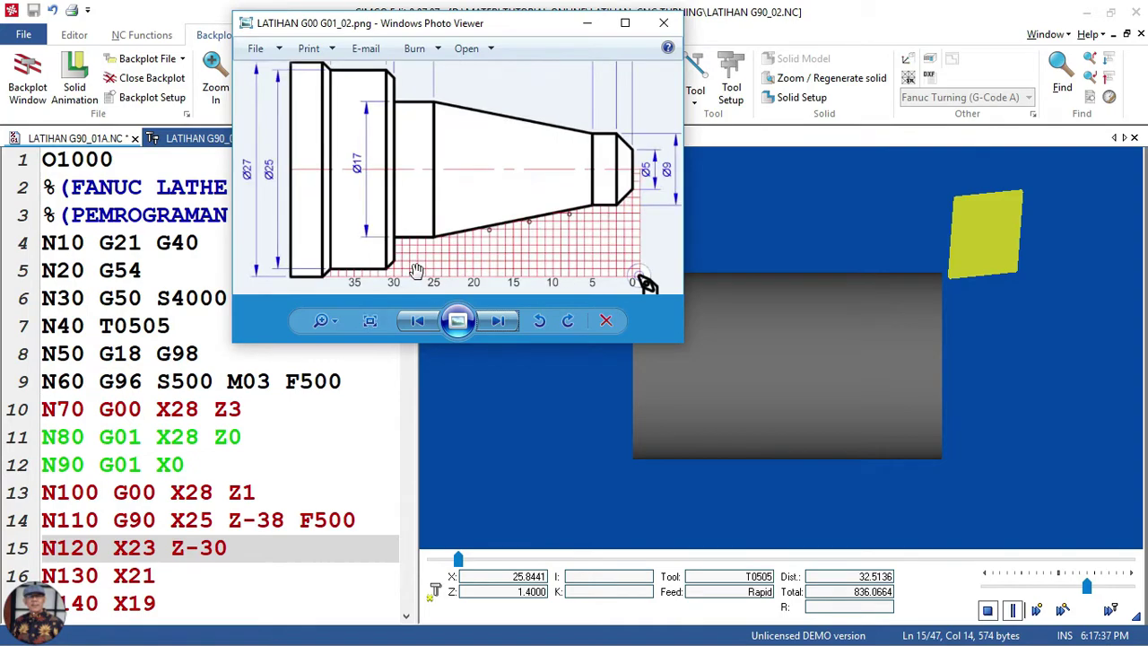
scroll(394, 273, "up", 1)
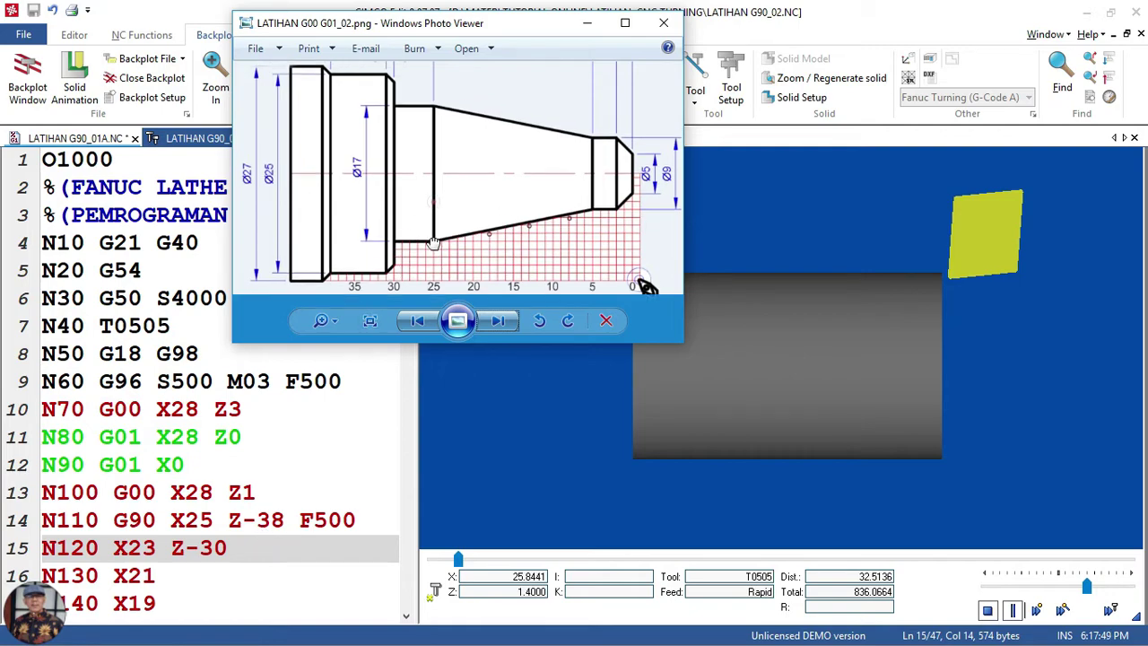
left_click_drag(653, 225, 648, 263)
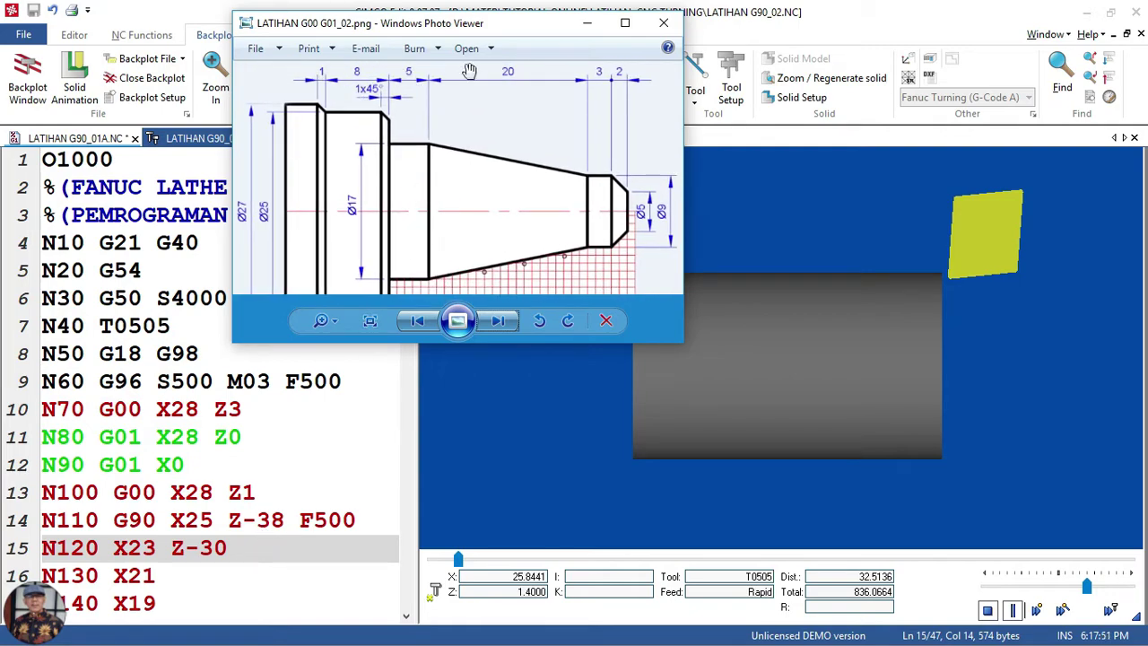
left_click_drag(547, 221, 553, 177)
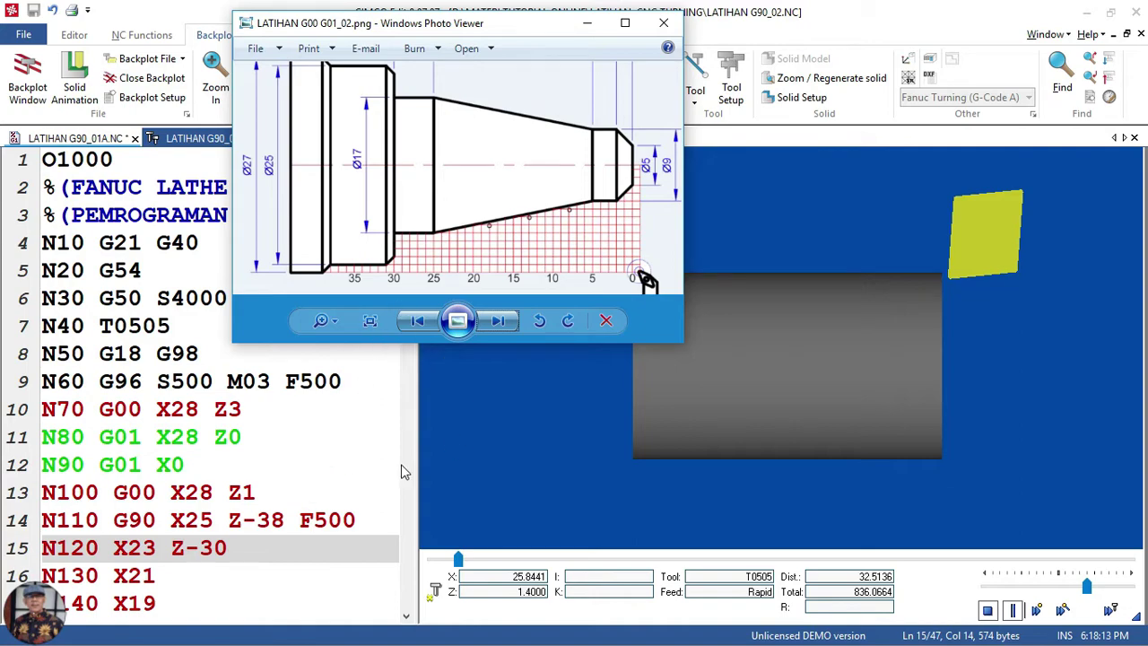
Let the backplot cut the X25 and X23 steps, then hold it at the N130 X21 pass
left_click(473, 466)
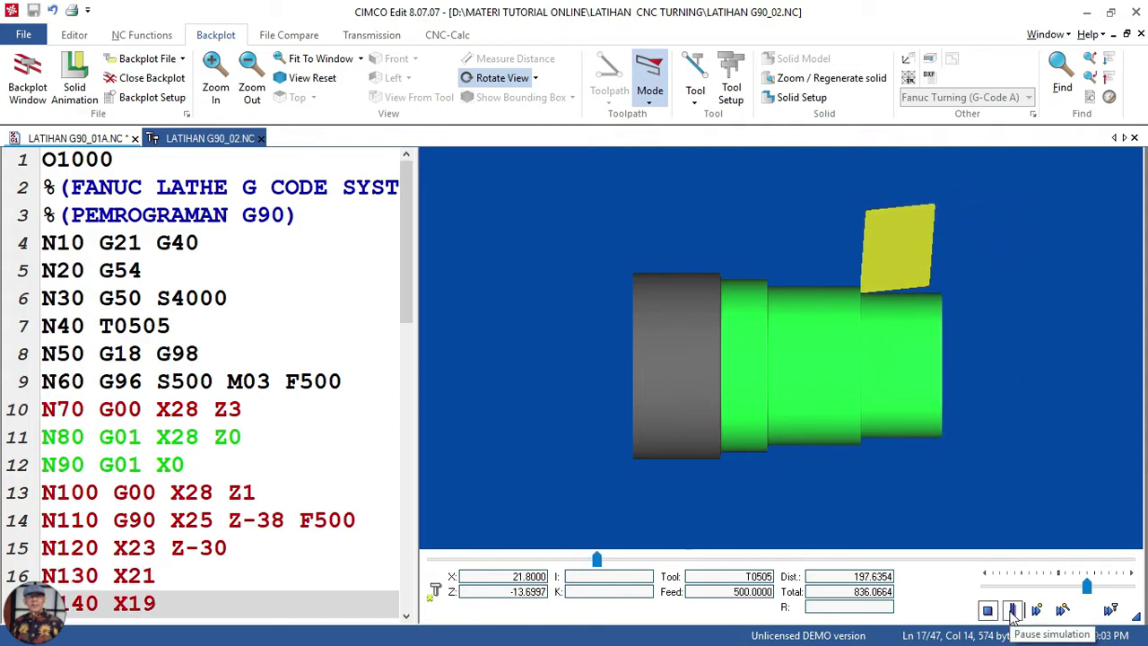
left_click(1012, 611)
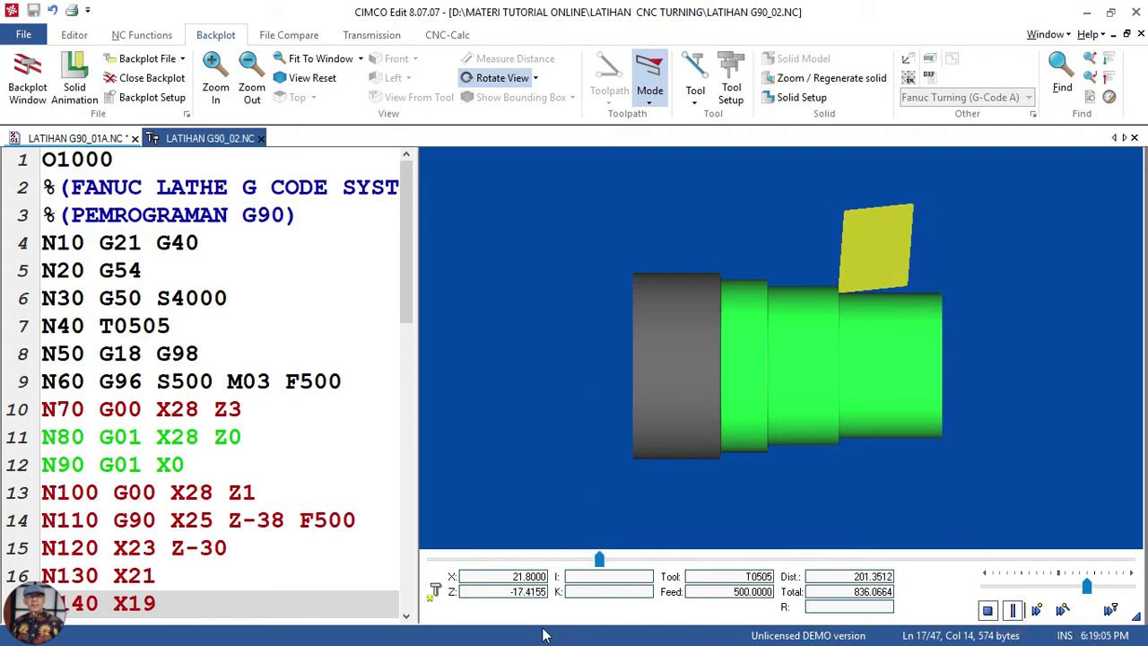
left_click(406, 617)
left_click(259, 558)
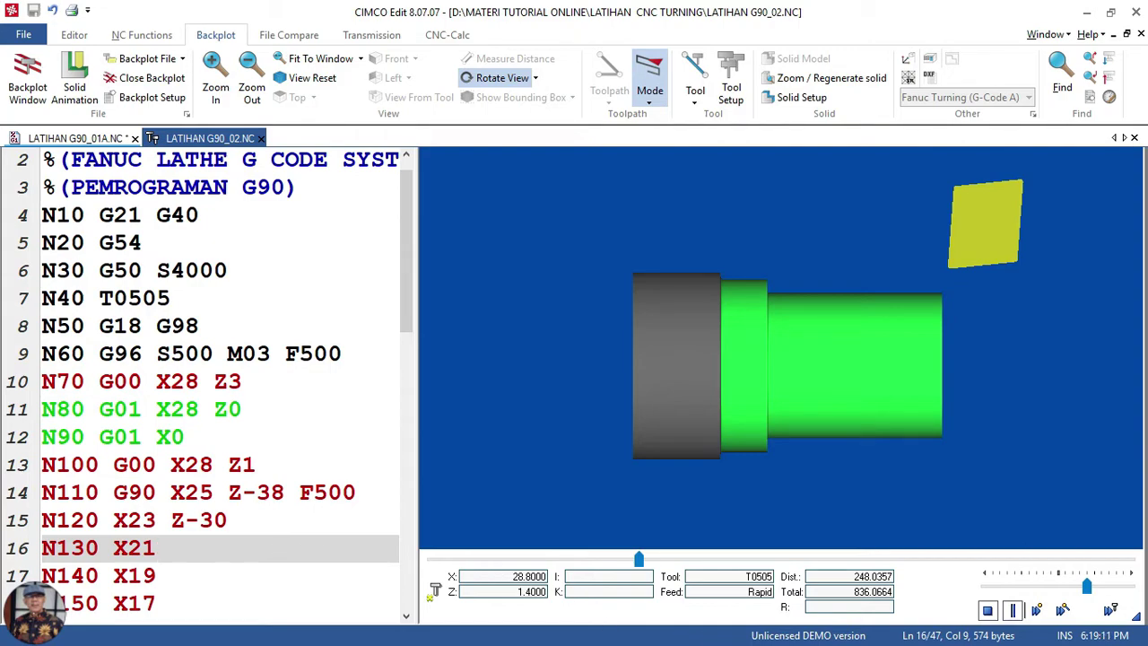
Glance at the part drawing, then resume the backplot simulation
key("alt+Tab")
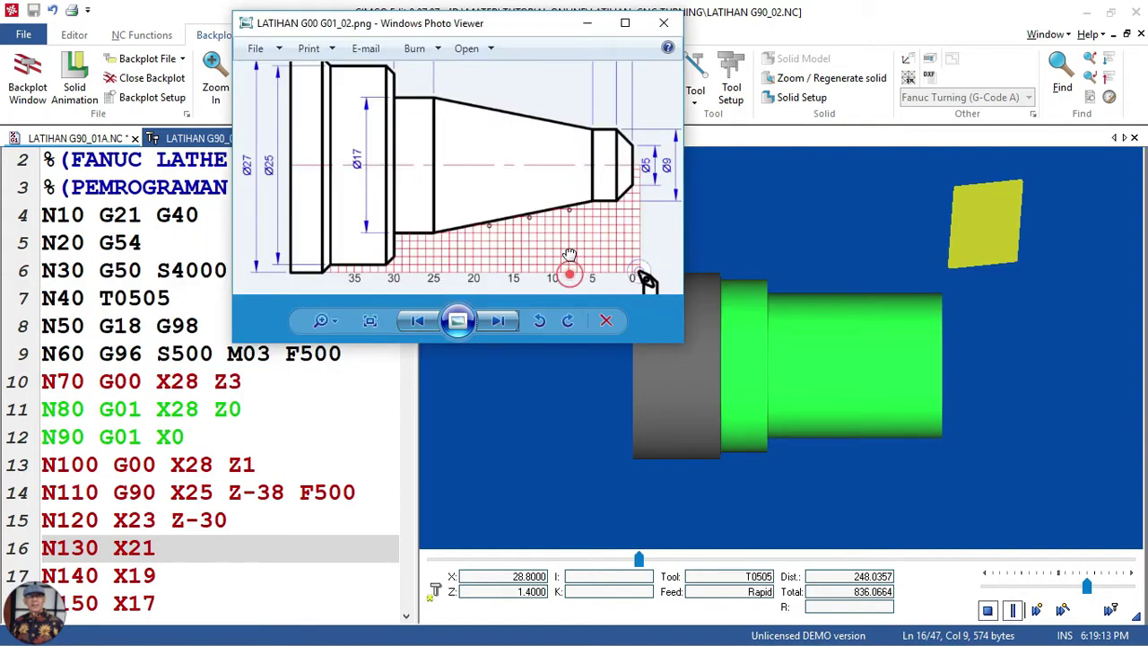
scroll(570, 255, "up", 1)
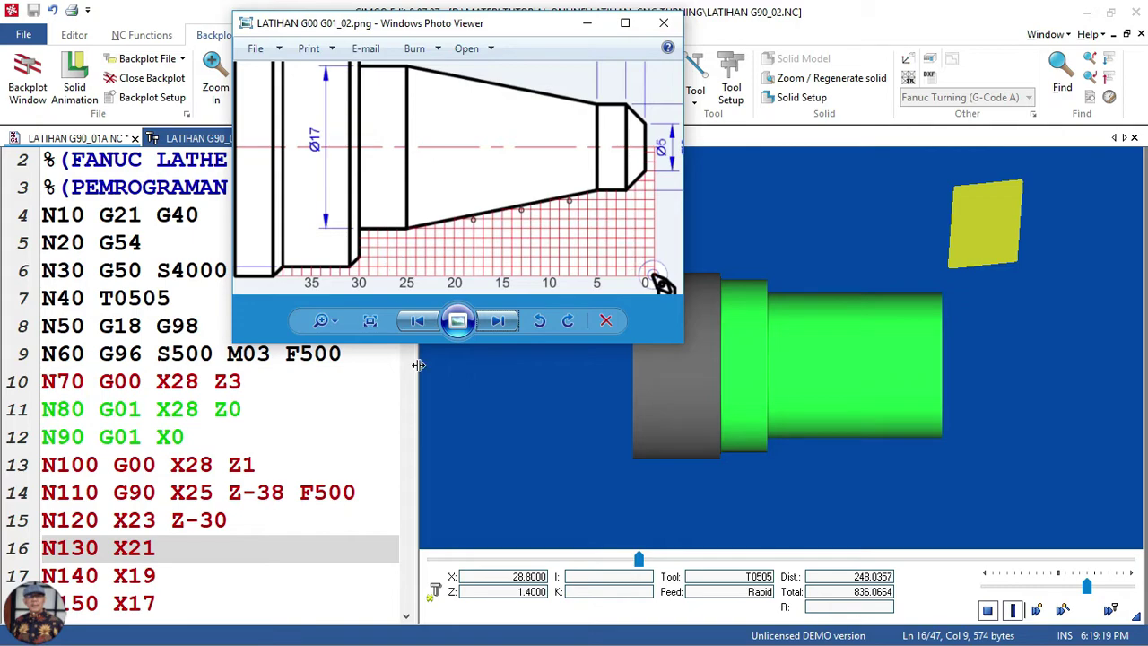
left_click(448, 427)
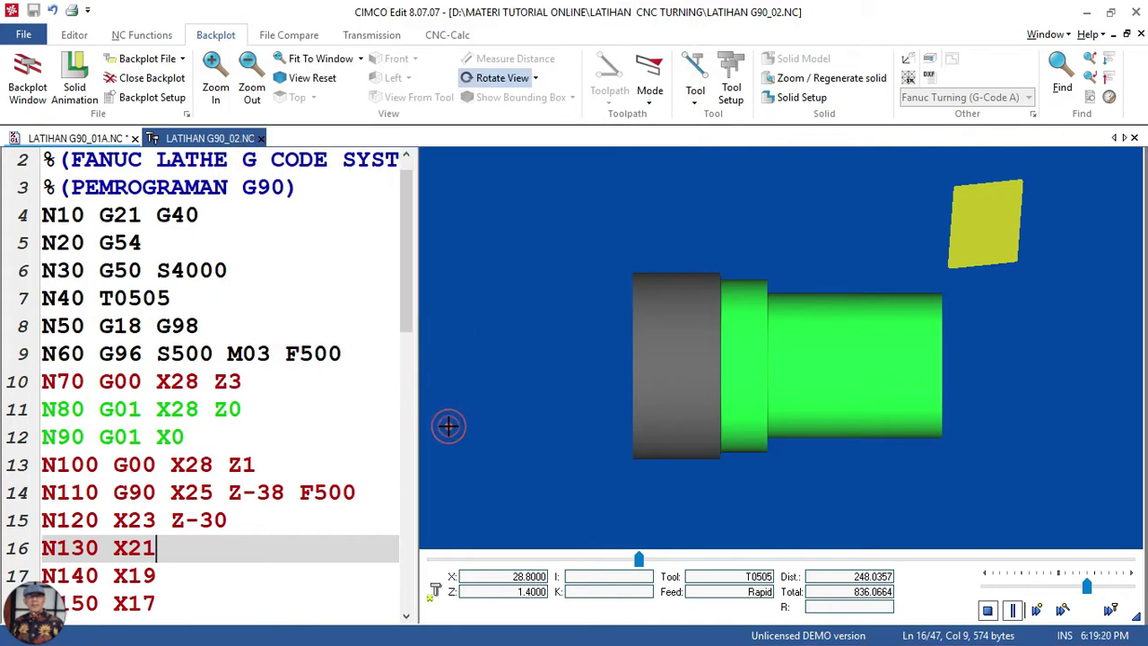
left_click(1014, 612)
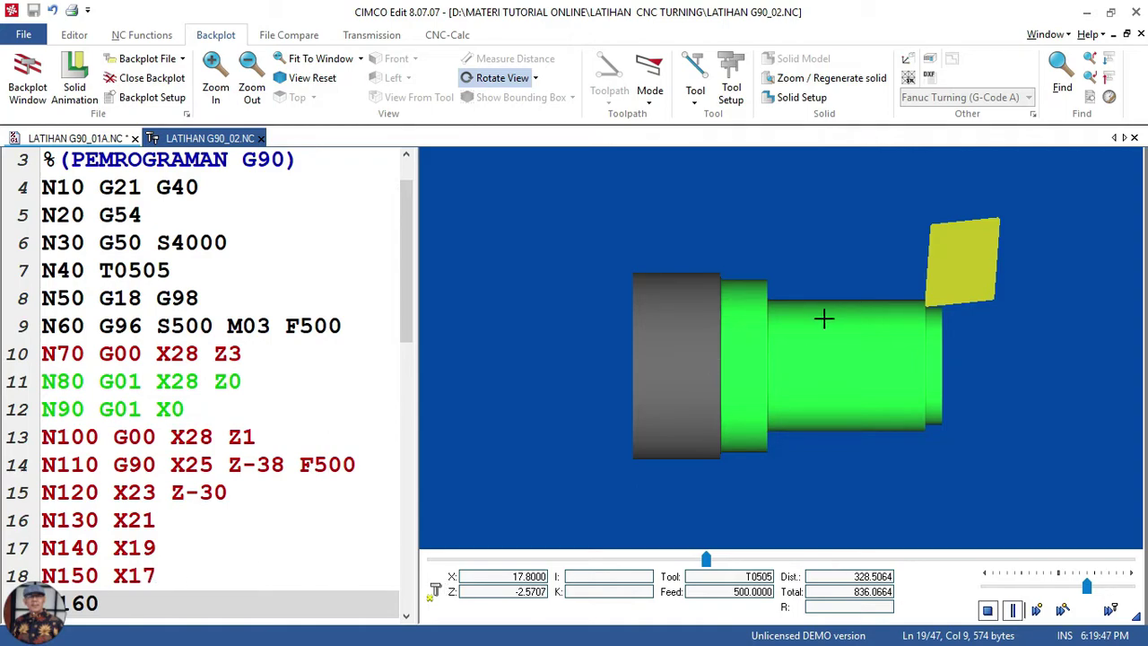
Advance the backplot through N140 X19 and N150 X17 to N160, then show the drawing
left_click(236, 557)
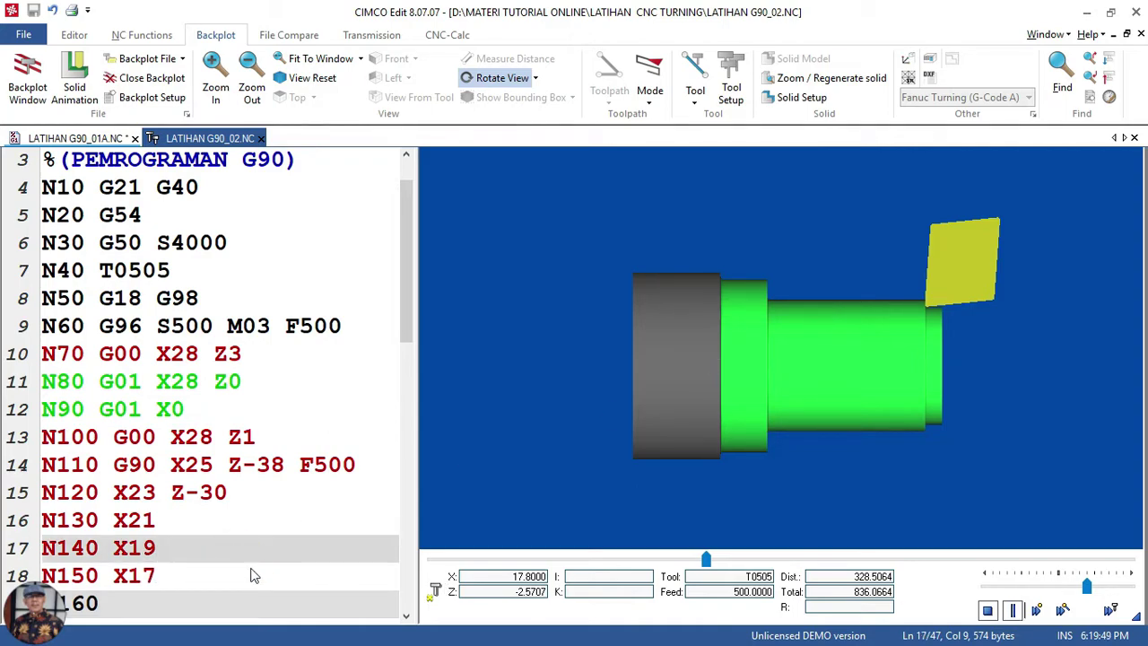
left_click(232, 571)
left_click(230, 575)
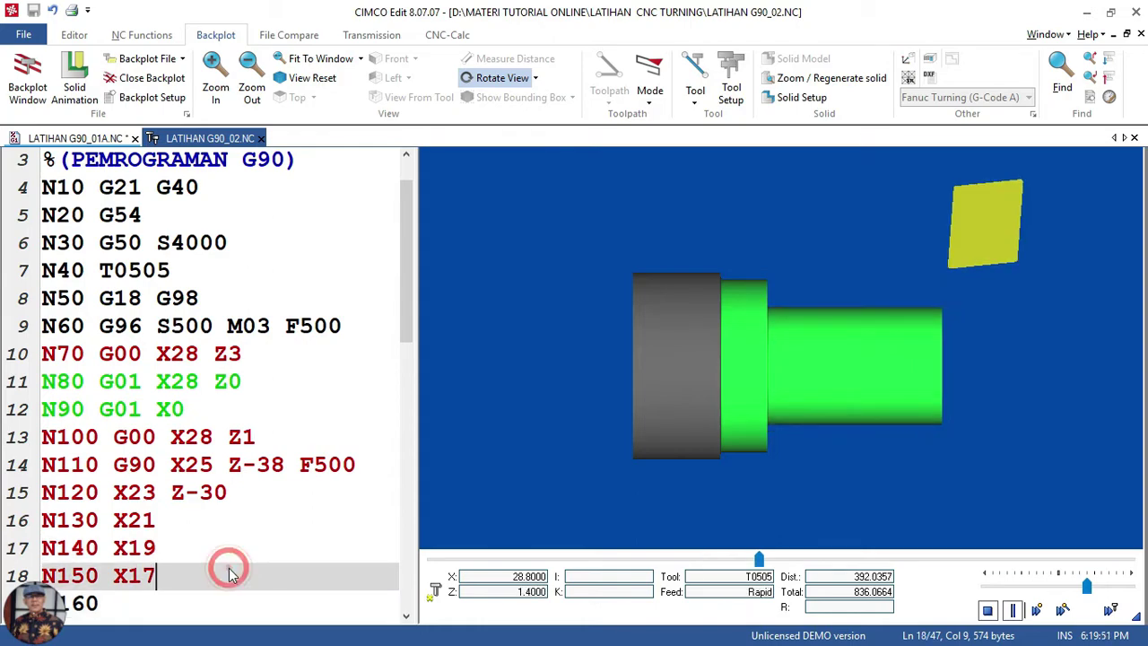
left_click(232, 605)
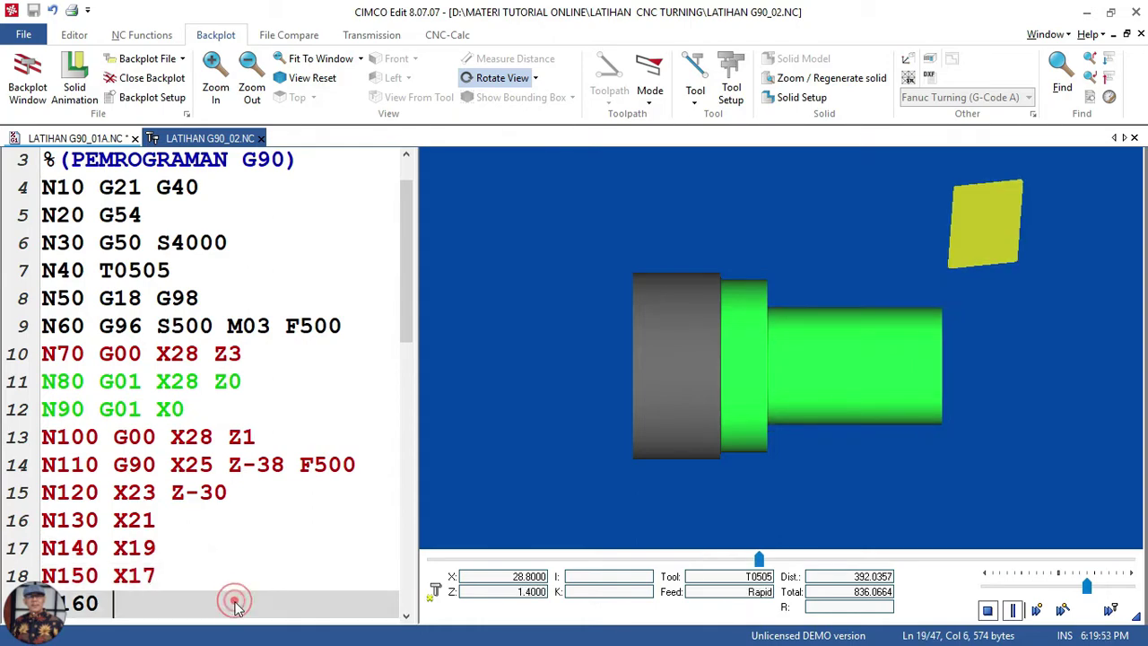
left_click(978, 641)
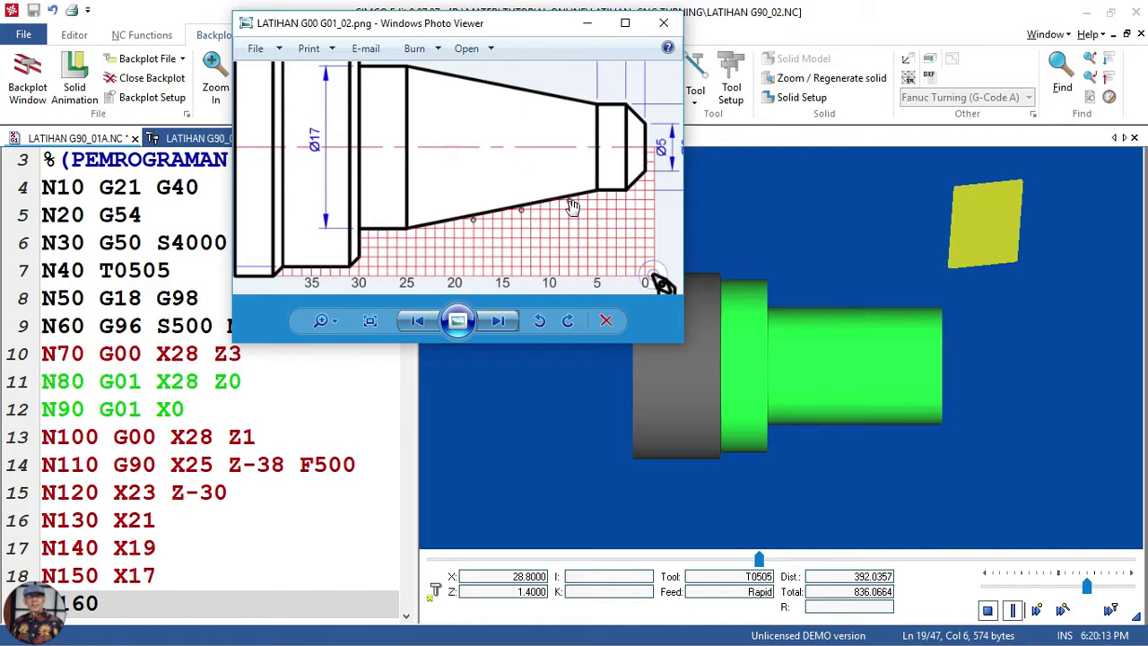
Simulate passes N170–N200 cutting the small front step, pausing at N210 with tool at X14.2985
left_click(591, 419)
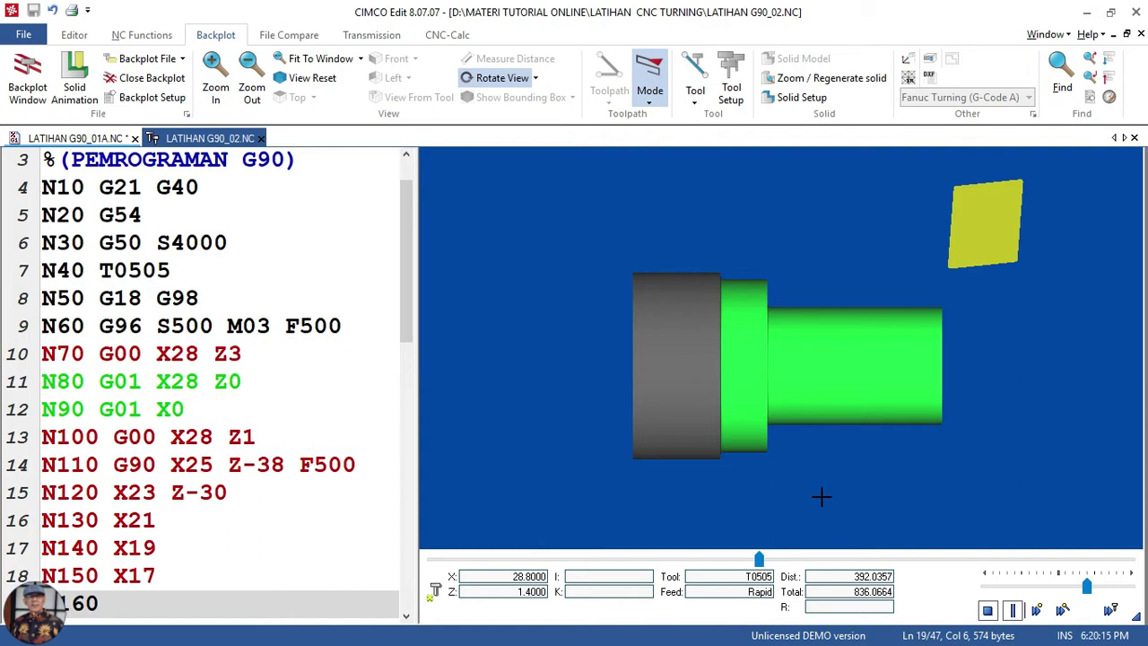
left_click(1016, 610)
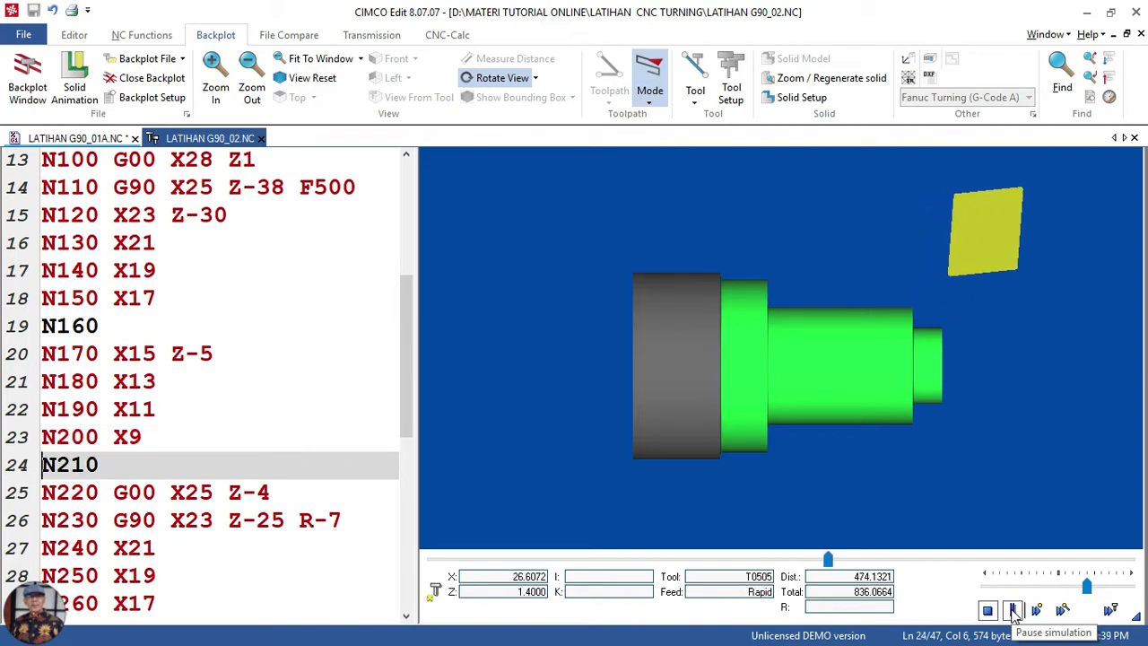
left_click(1014, 611)
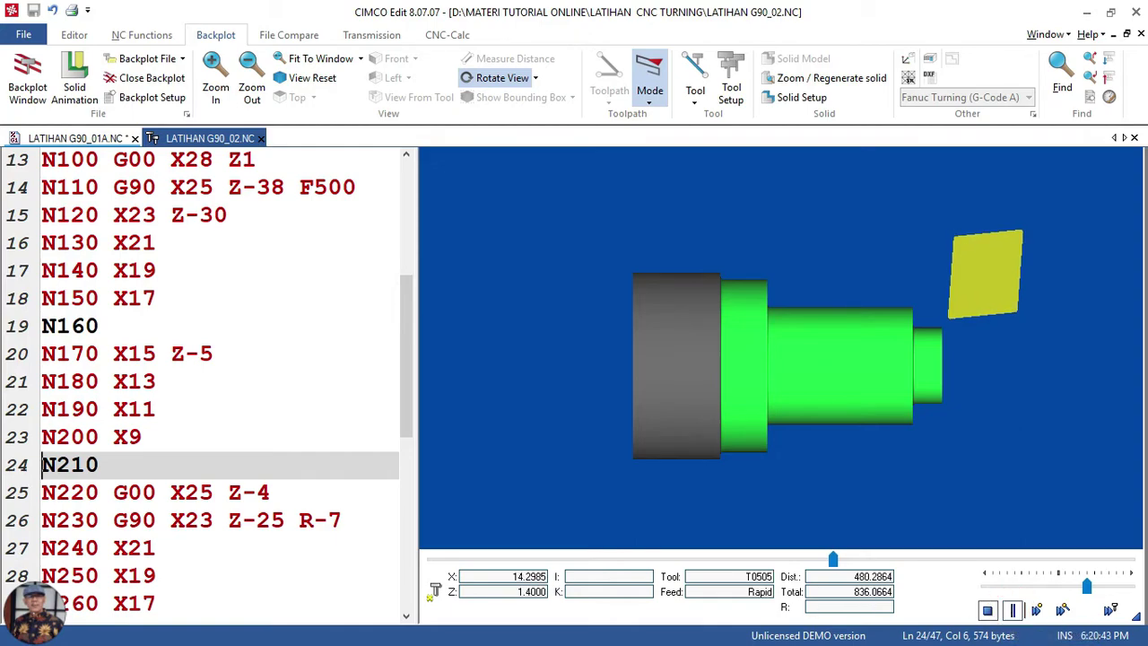
key("alt+Tab")
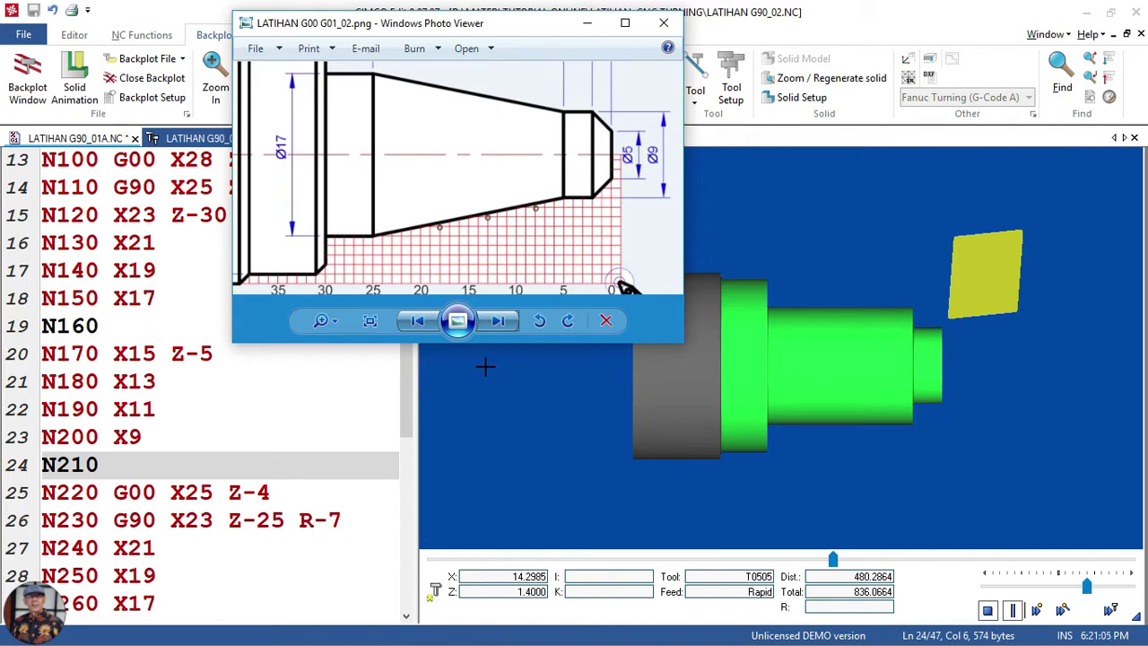
Pan the zoomed drawing across the Ø25 and Ø17 steps, taper outline and bottom length scale
scroll(545, 248, "up", 1)
mouse_move(544, 247)
left_mouse_down()
mouse_move(609, 238)
mouse_move(587, 189)
mouse_move(733, 170)
left_mouse_up()
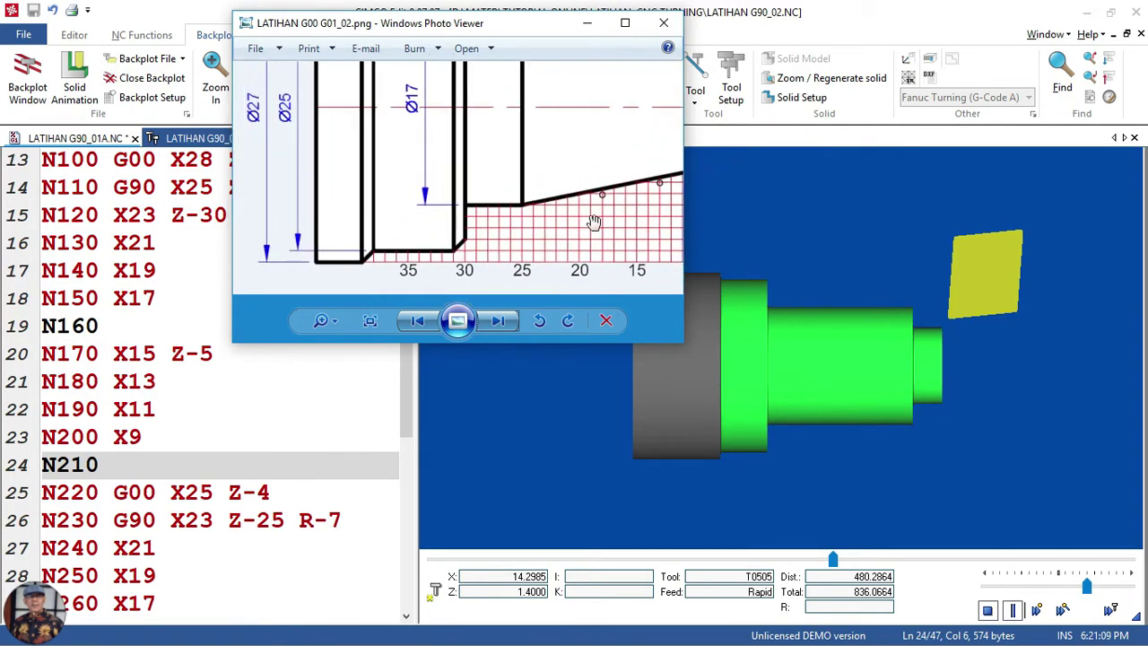
left_click_drag(552, 249, 398, 245)
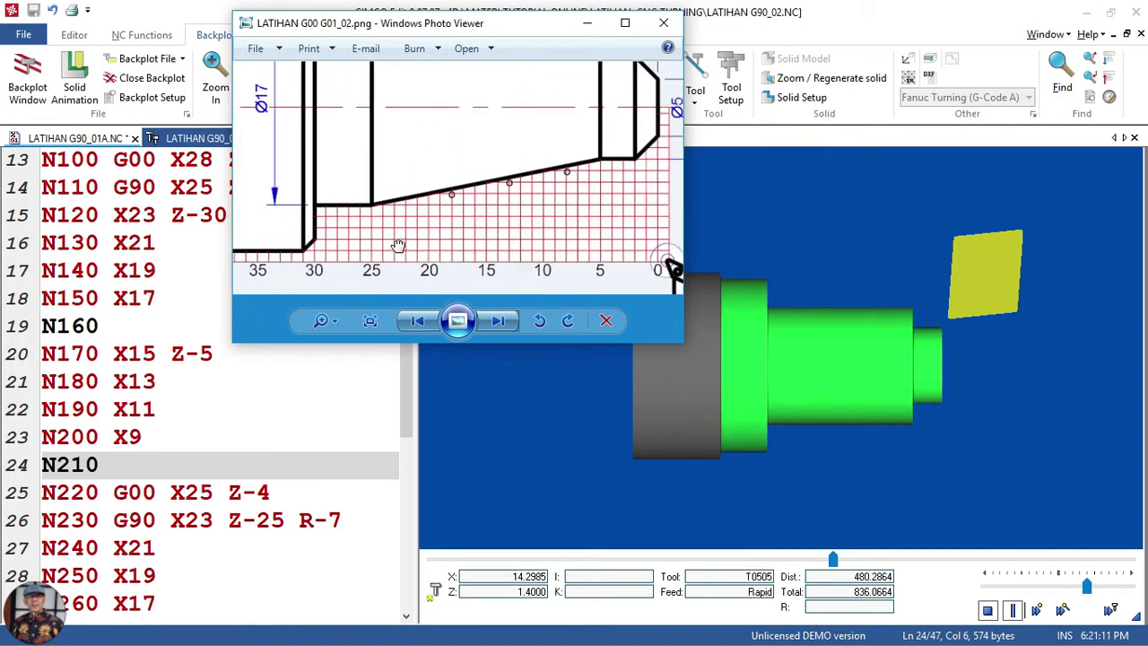
left_click_drag(594, 240, 582, 343)
left_click_drag(609, 201, 572, 260)
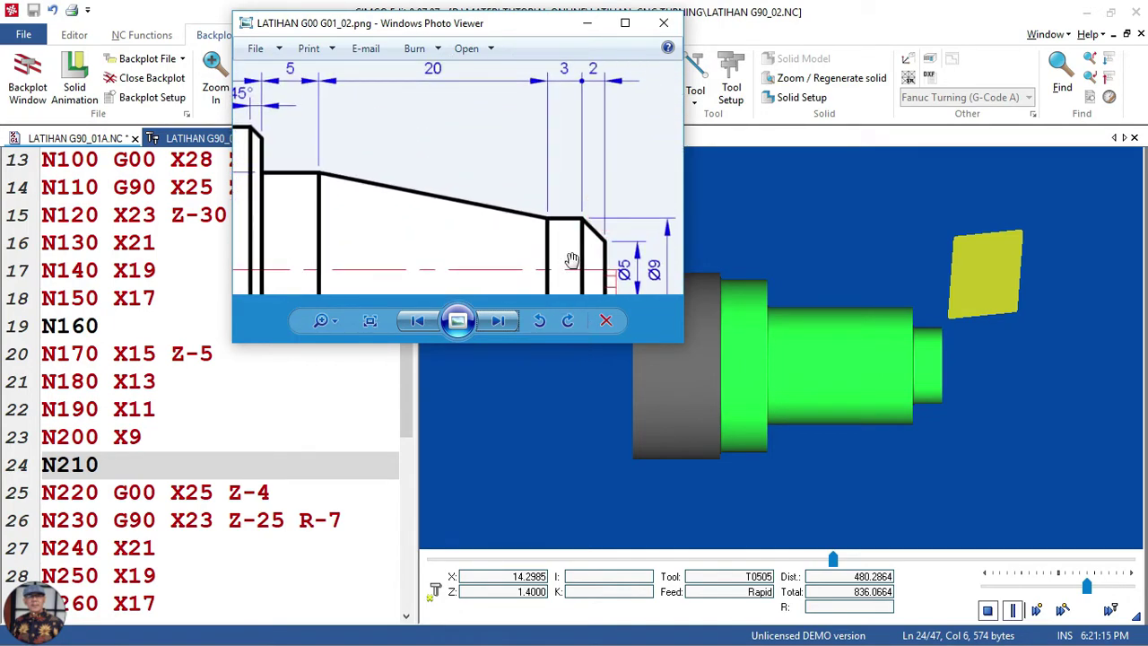
scroll(581, 184, "down", 1)
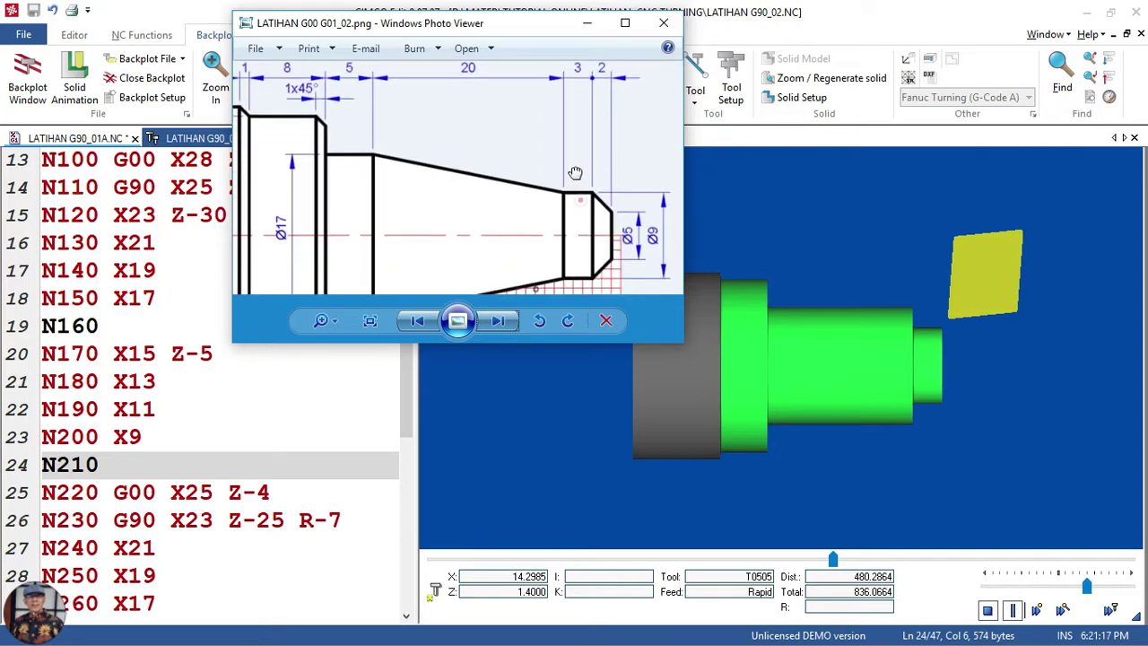
left_click_drag(567, 235, 567, 203)
left_click_drag(563, 261, 560, 197)
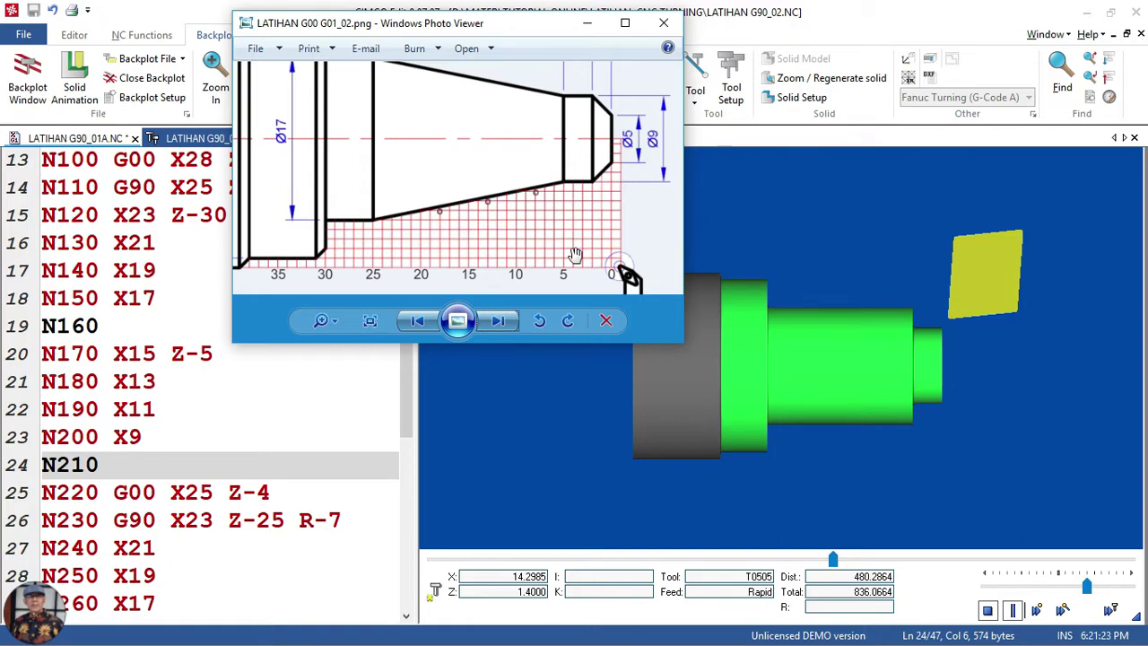
Pan along the taper from the 35 and 30 marks to Ø5 and Ø9, then zoom out
scroll(572, 260, "up", 1)
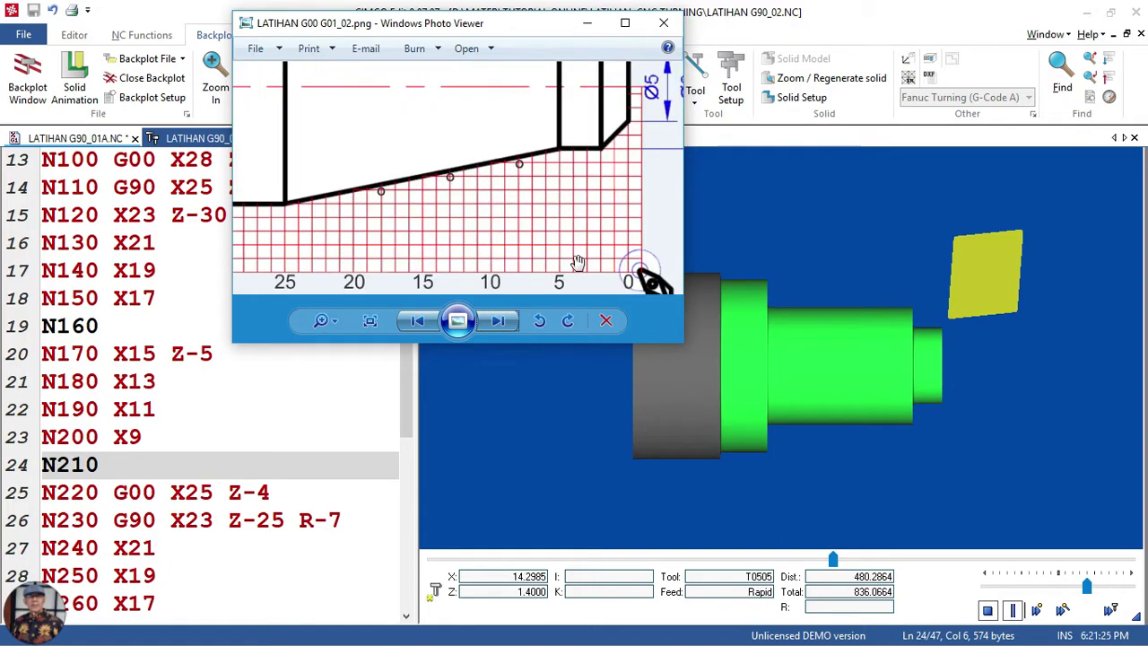
mouse_move(574, 256)
left_mouse_down()
mouse_move(689, 253)
mouse_move(581, 257)
left_mouse_up()
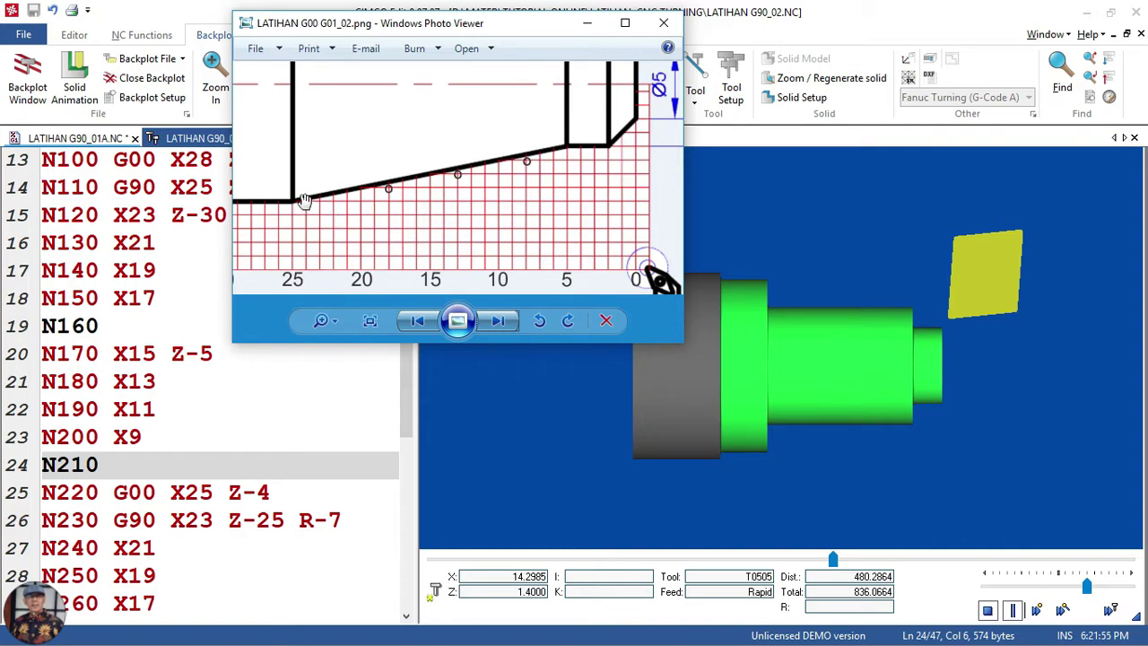
left_click_drag(370, 254, 530, 256)
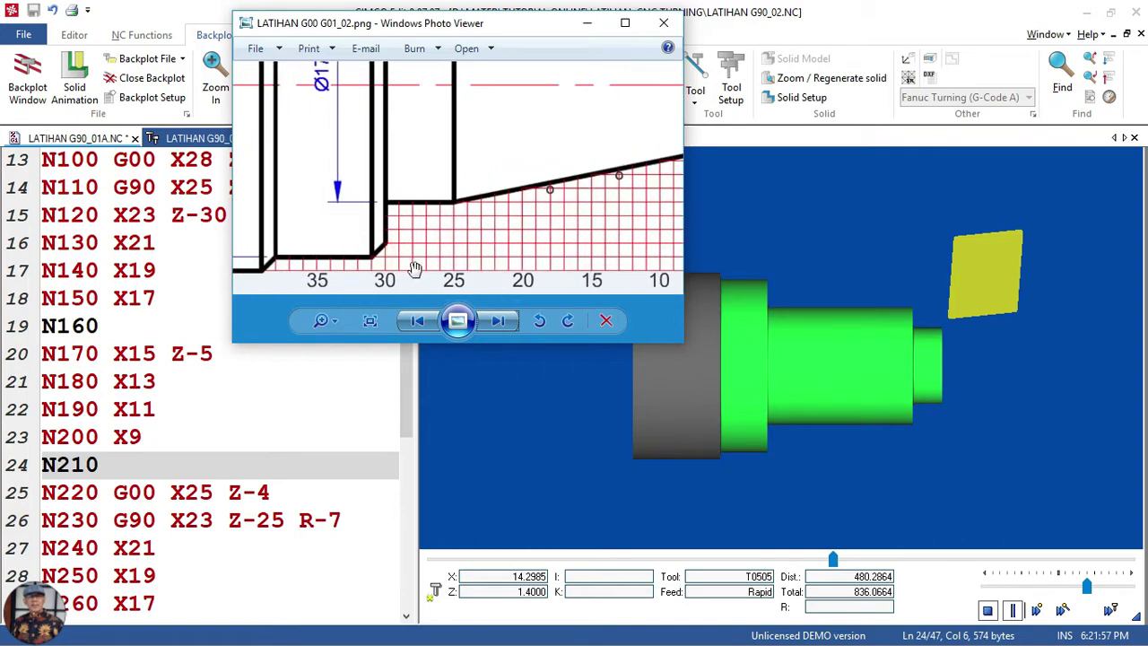
left_click_drag(441, 242, 314, 243)
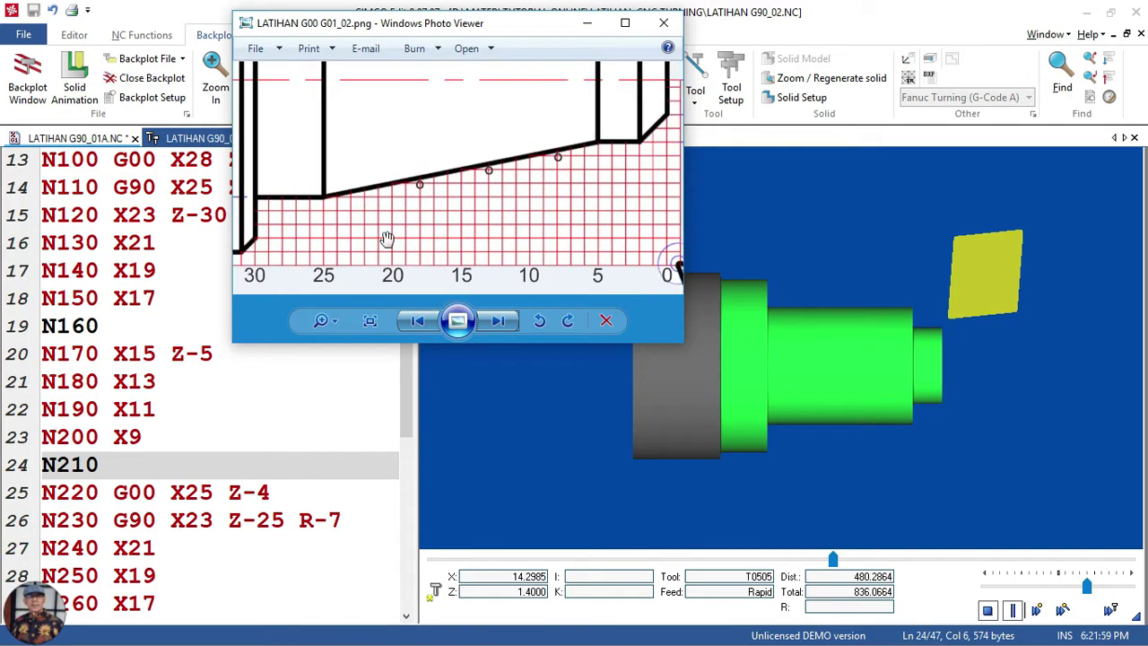
mouse_move(384, 243)
left_mouse_down()
mouse_move(576, 243)
mouse_move(427, 243)
left_mouse_up()
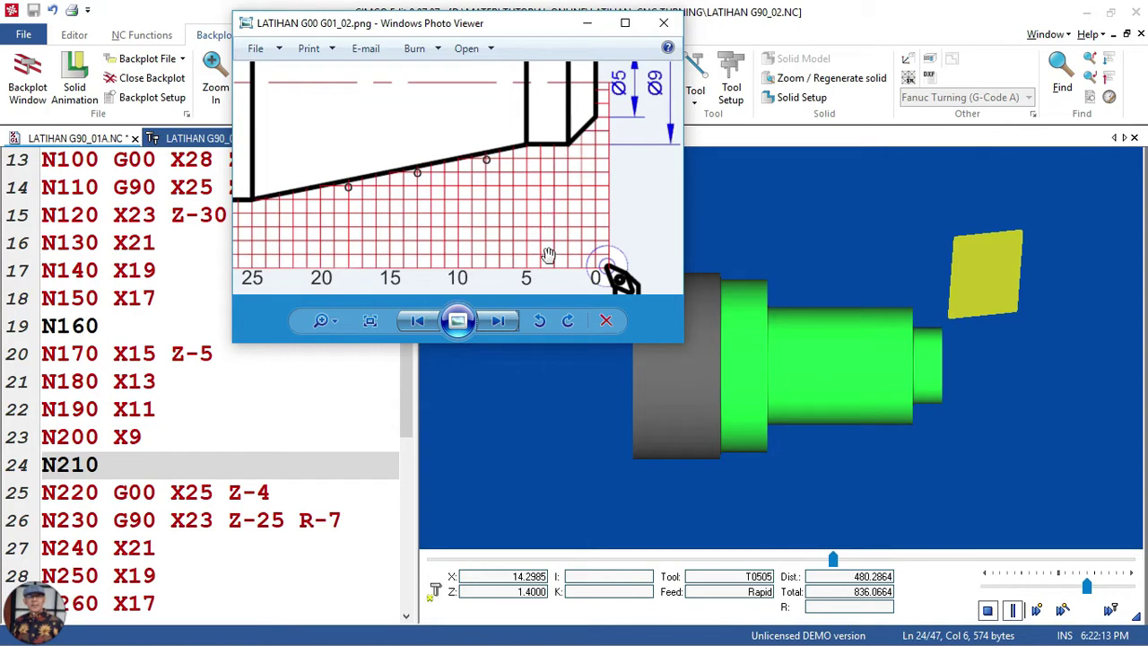
scroll(546, 251, "down", 5)
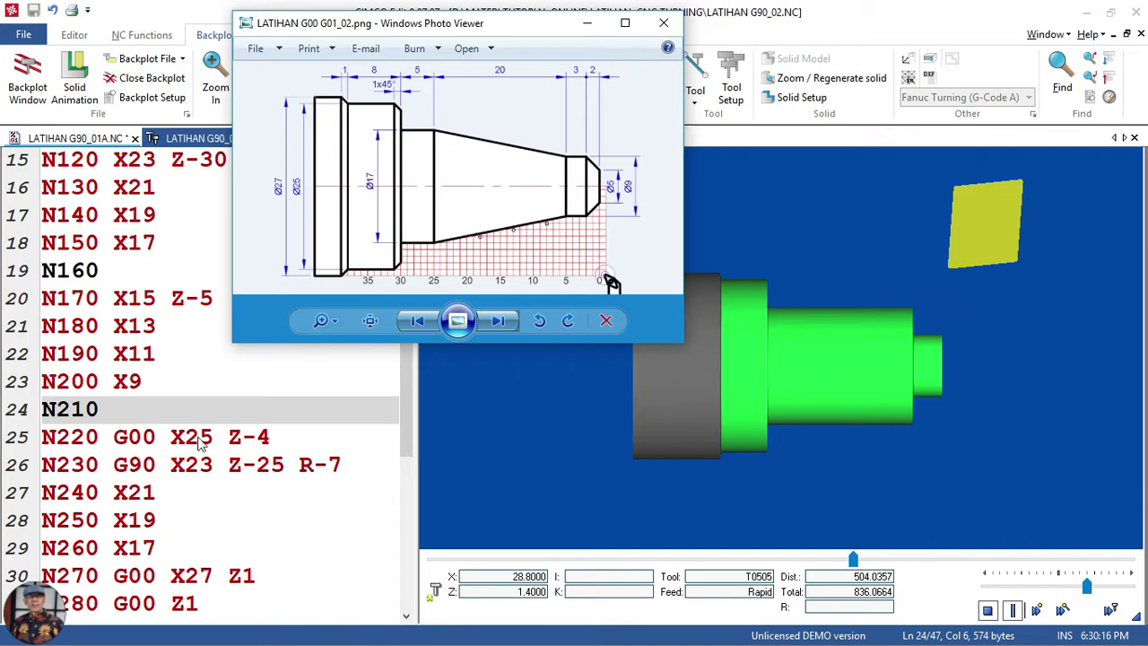
Zoom in on the Ø17-to-Ø9 taper and centre it against the 0–35 length scale
scroll(565, 280, "up", 1)
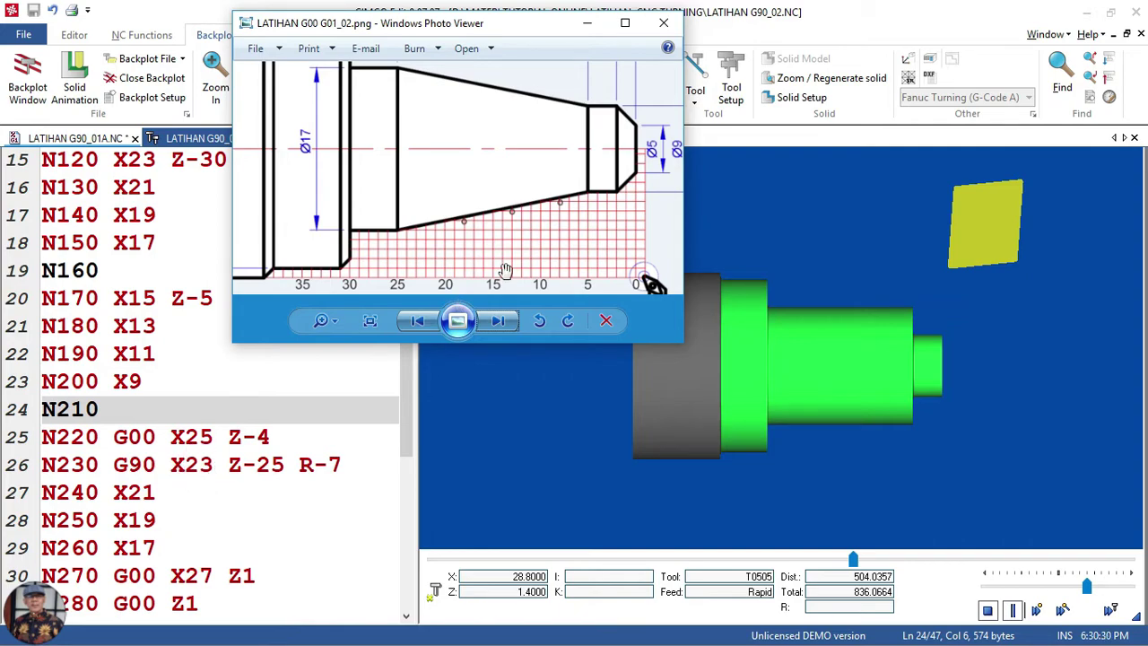
left_click_drag(561, 236, 537, 240)
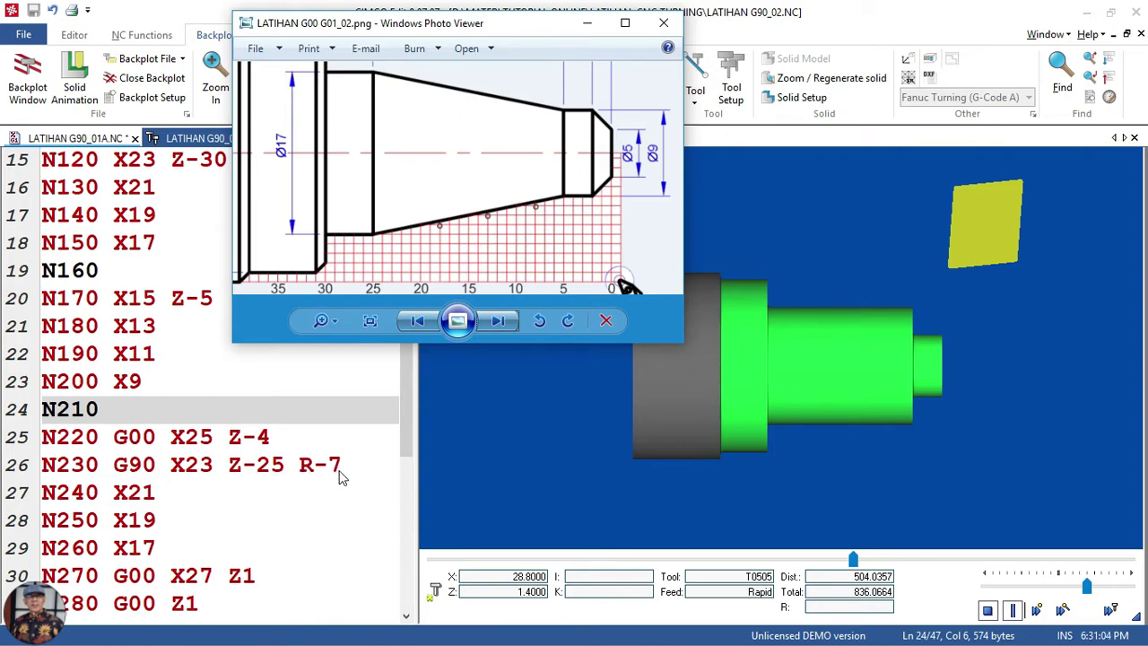
Step the backplot through N250 and N260 X17 to show the R-7 taper turned
left_click(159, 503)
left_click(162, 518)
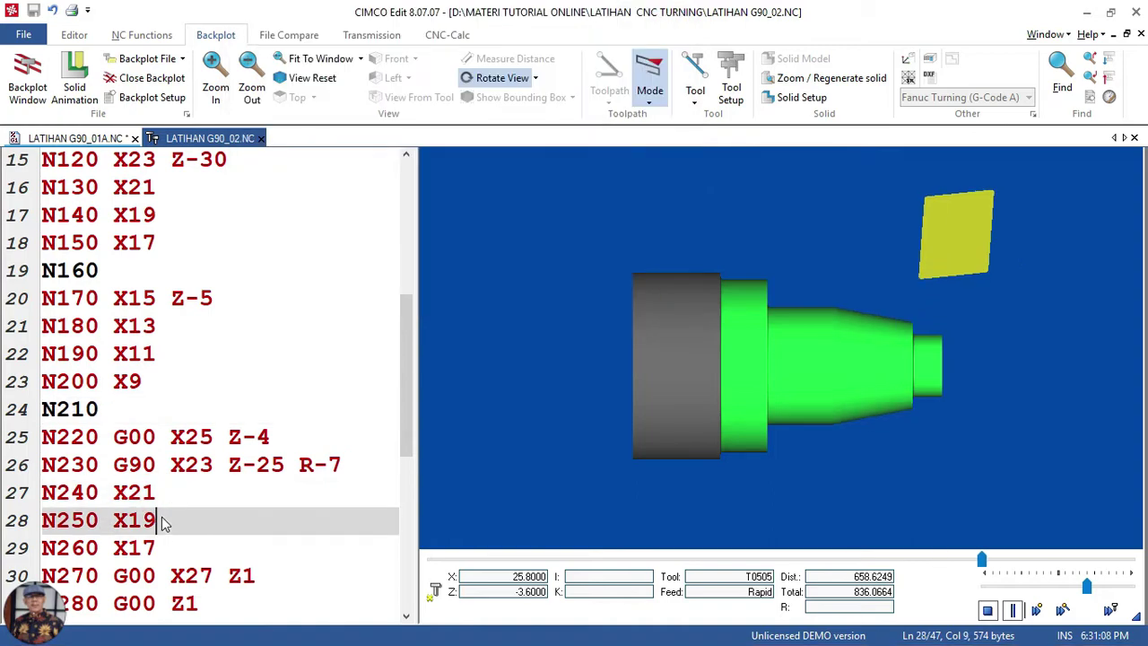
left_click(161, 549)
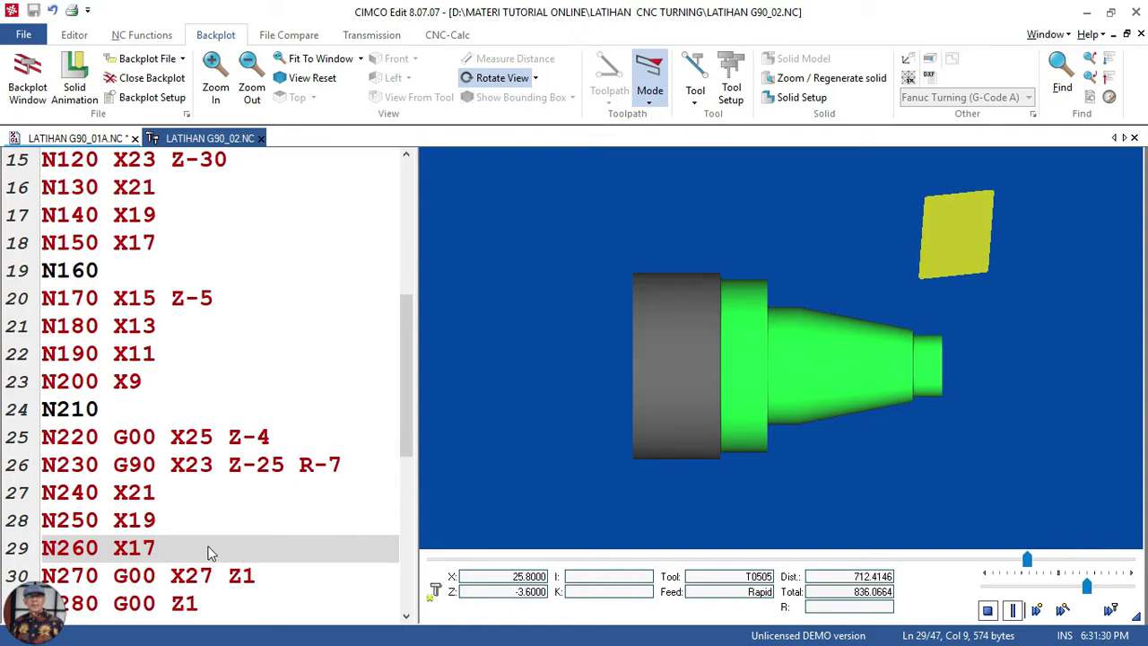
key("alt+Tab")
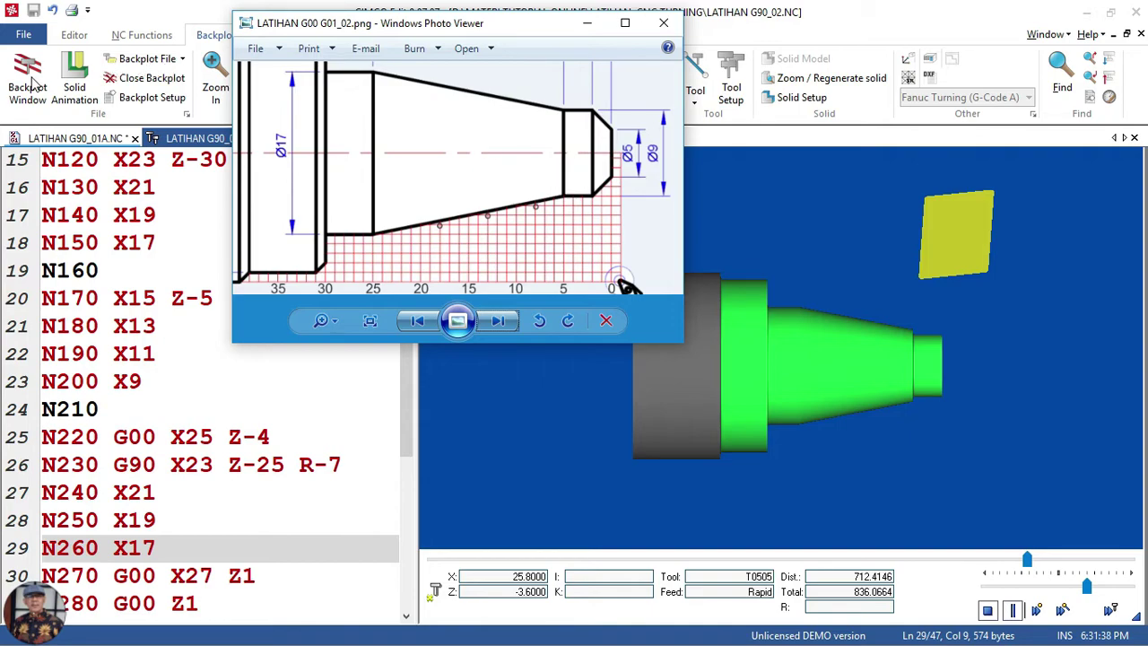
Reload the backplot as a wireframe toolpath and read coordinates of points on the taper passes
left_click(440, 431)
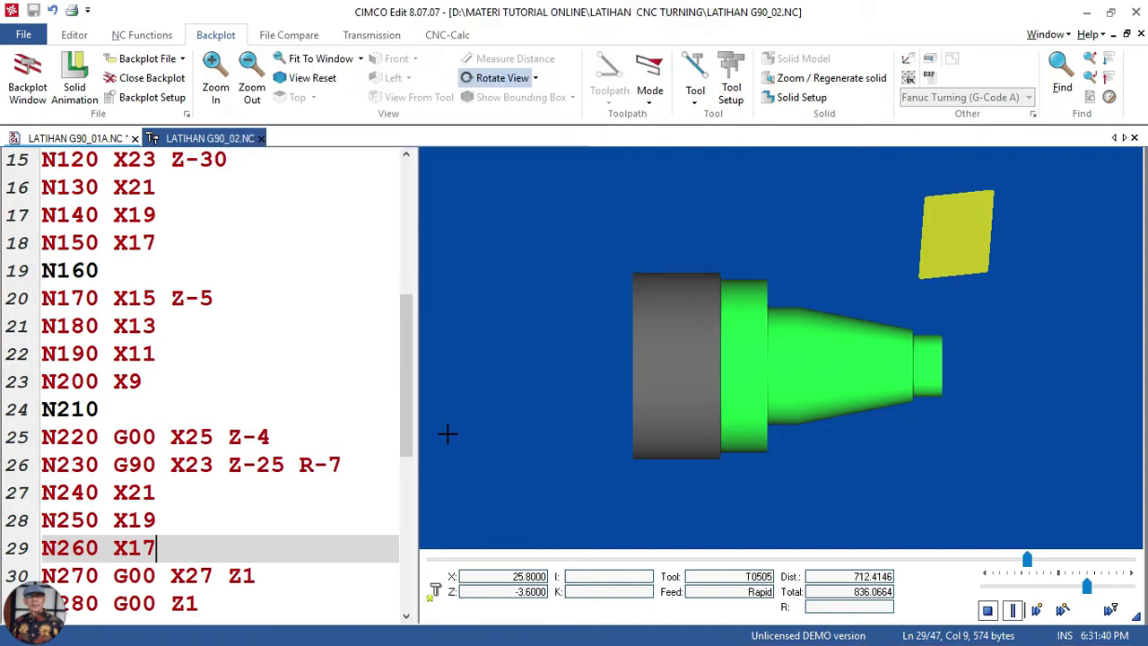
left_click(27, 93)
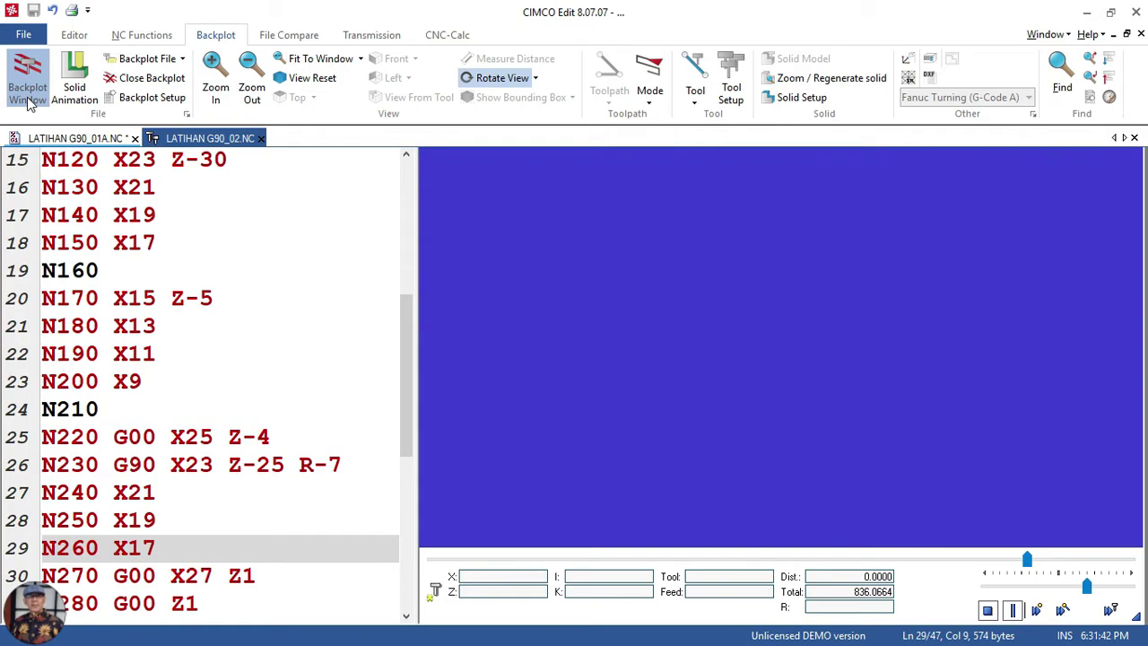
scroll(1110, 371, "up", 3)
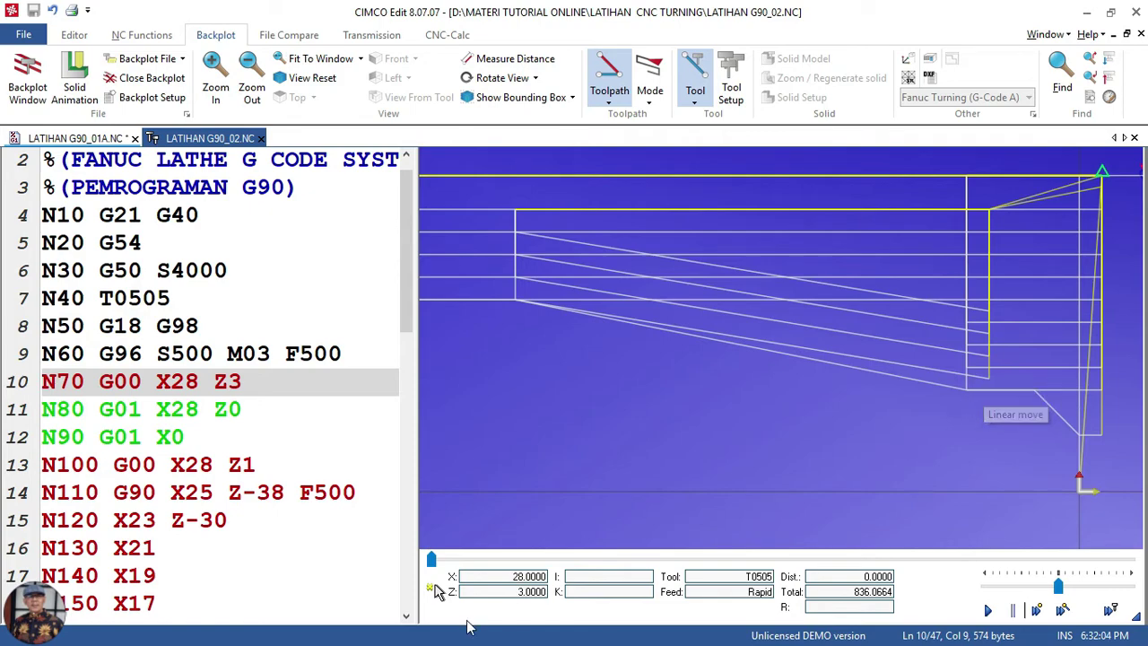
left_click(989, 379)
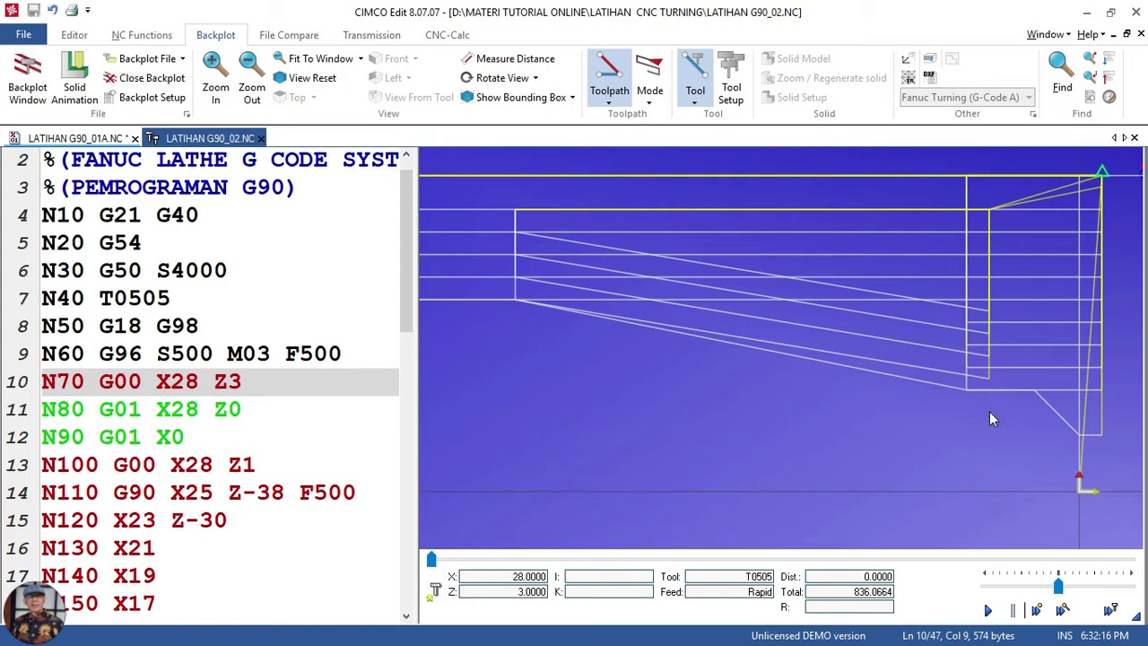
left_click(990, 381)
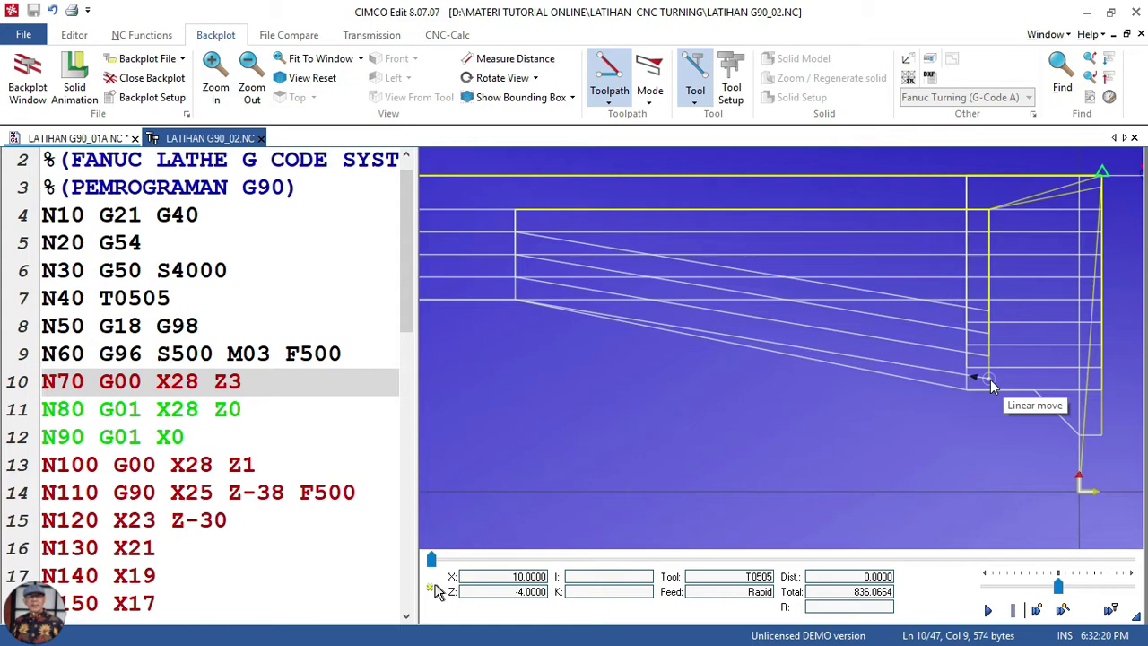
Return to the solid cutting simulation and accept the stock dimensions and tool settings
left_click(77, 90)
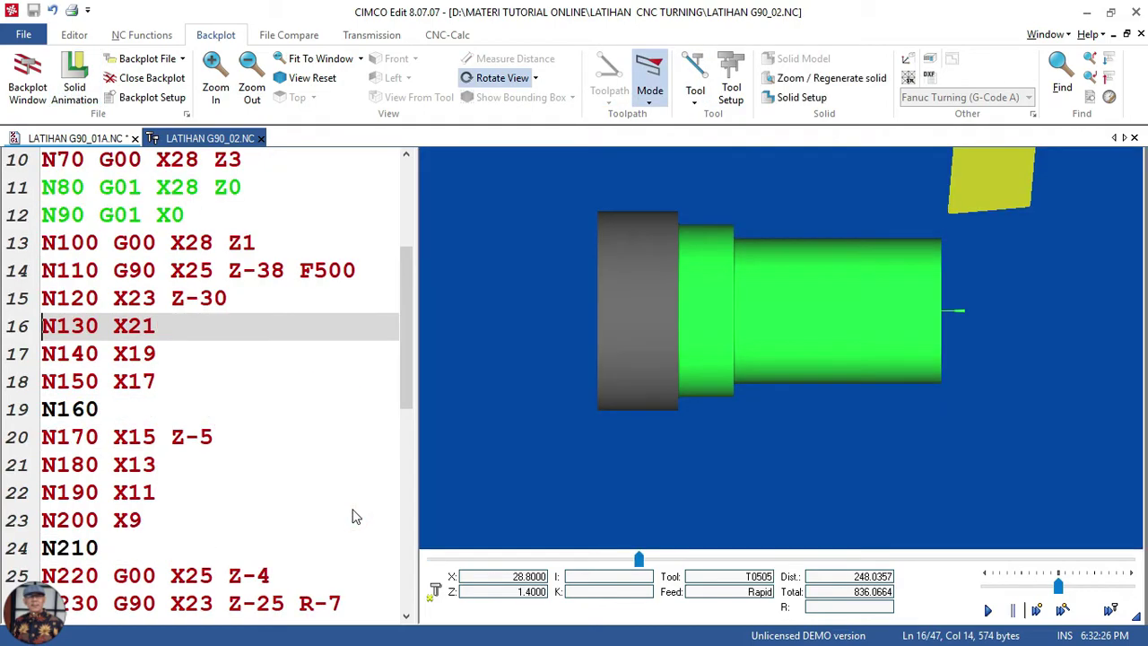
left_click(309, 560)
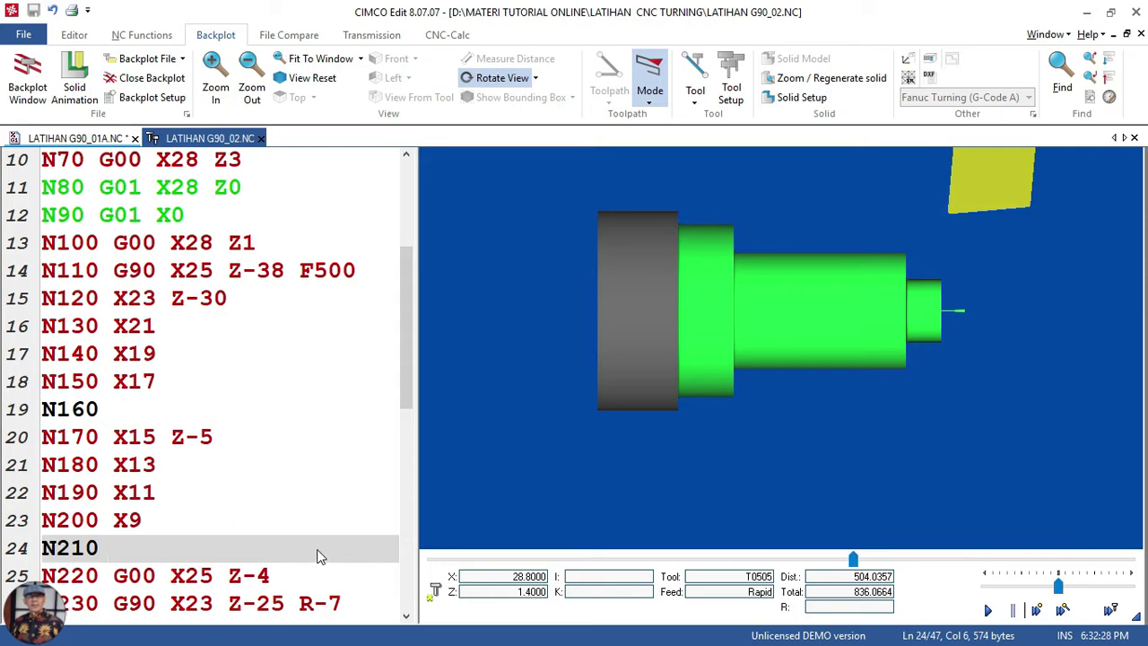
left_click(794, 97)
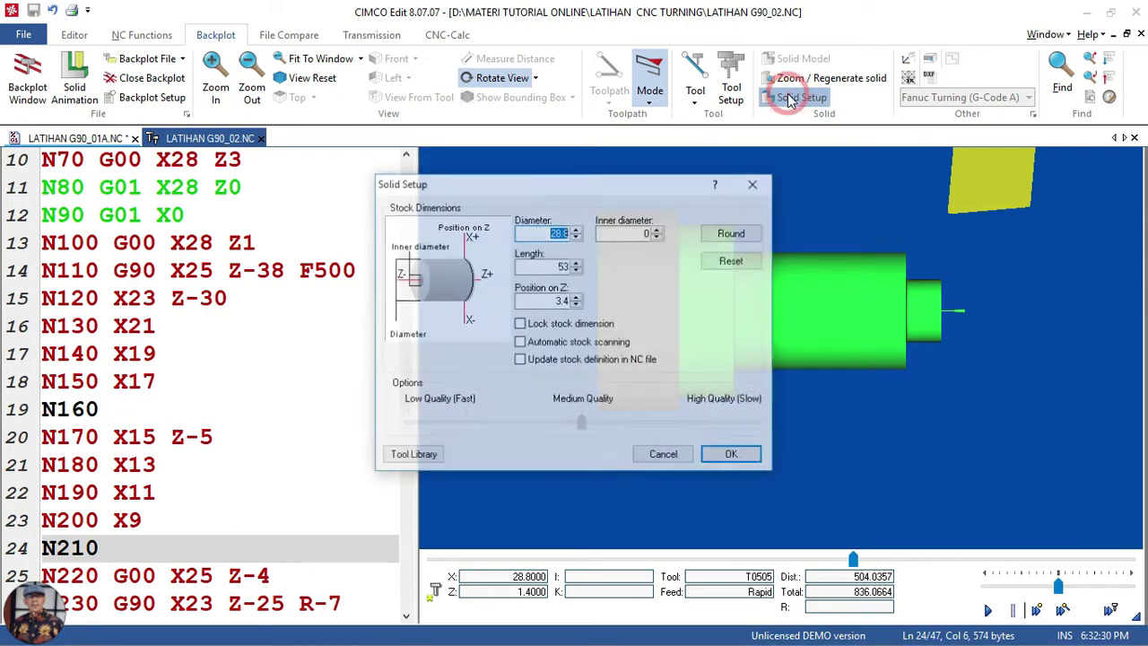
left_click(556, 303)
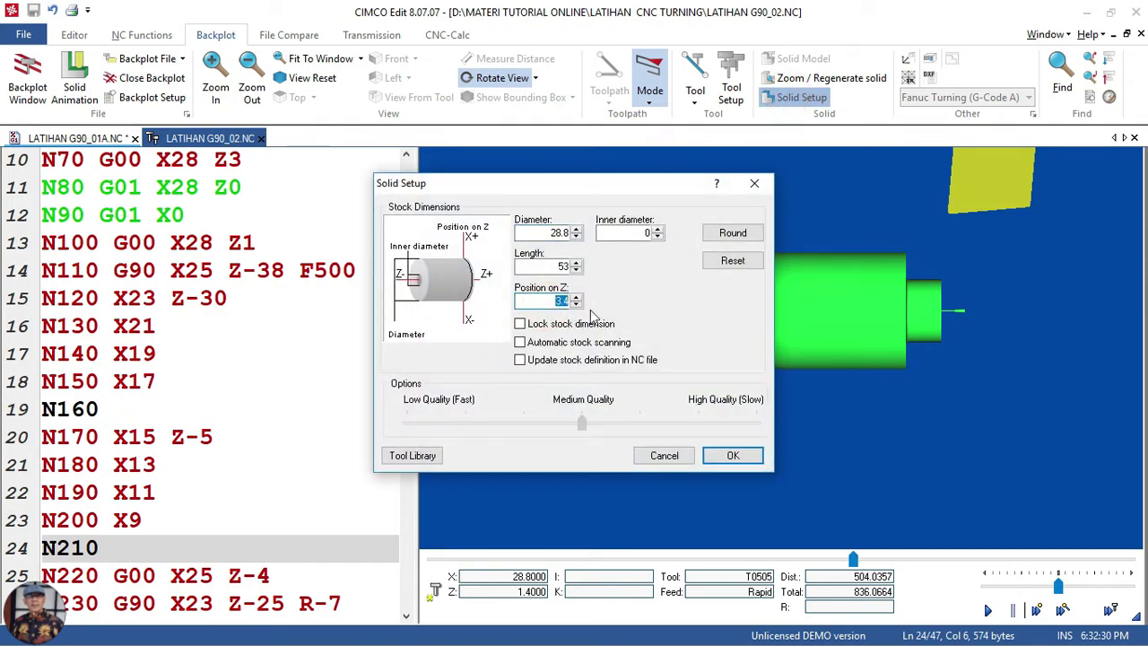
type("0")
left_click(733, 455)
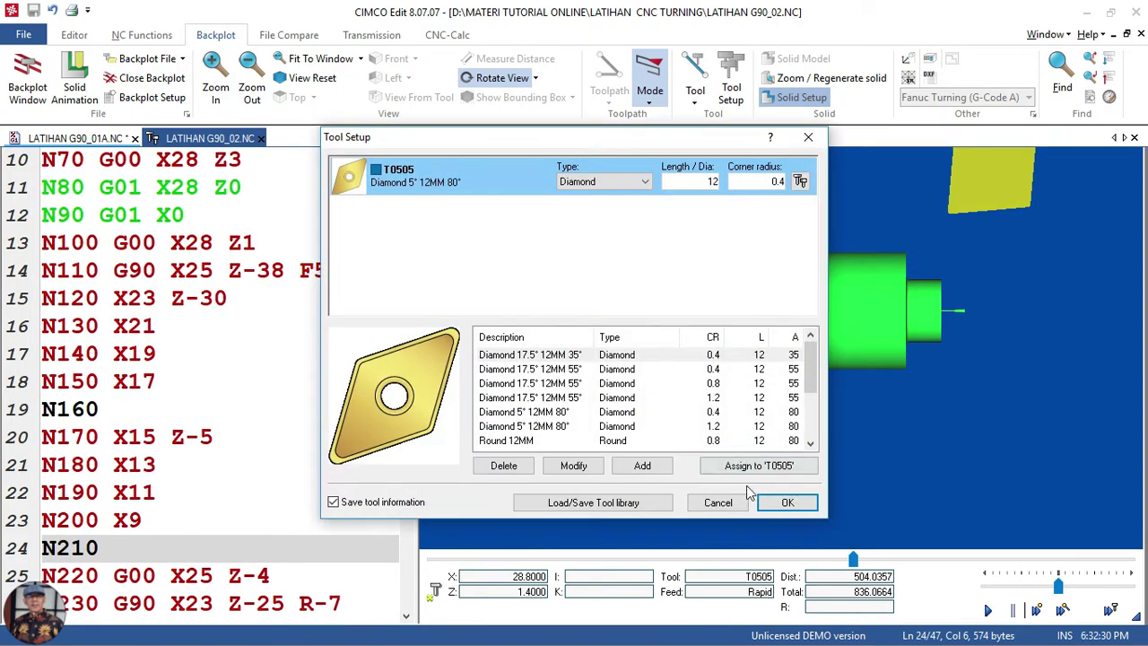
left_click(773, 501)
Run the solid simulation from block N210 and pause it during the taper cycle
left_click(224, 520)
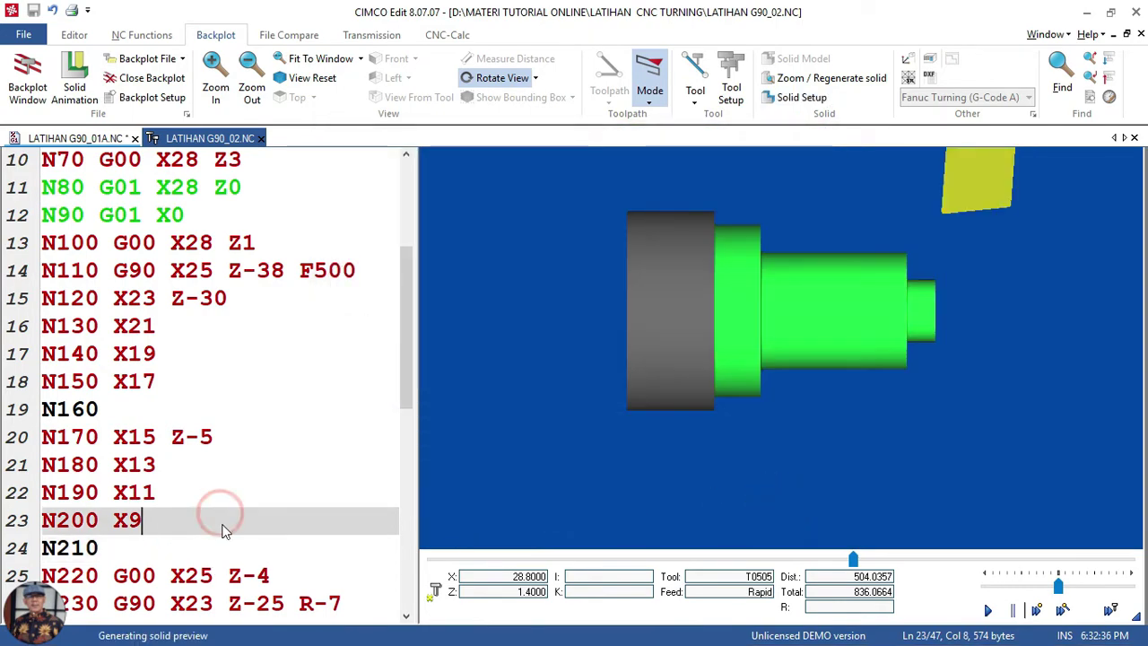
left_click(226, 549)
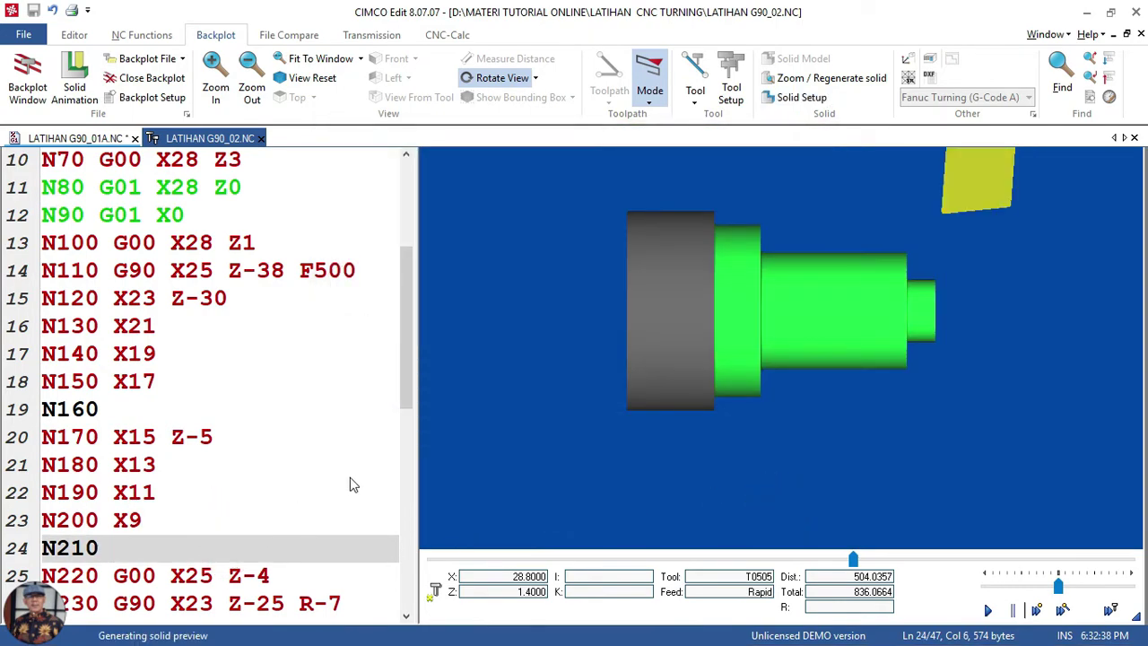
scroll(385, 411, "down", 1)
scroll(359, 418, "down", 1)
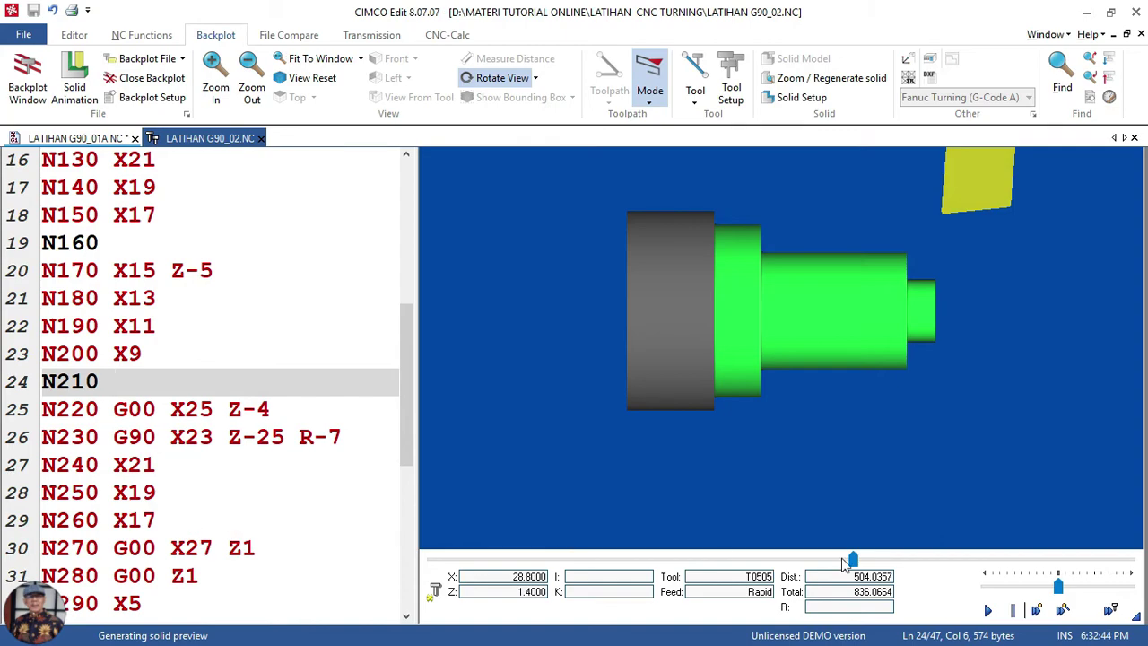
left_click(989, 610)
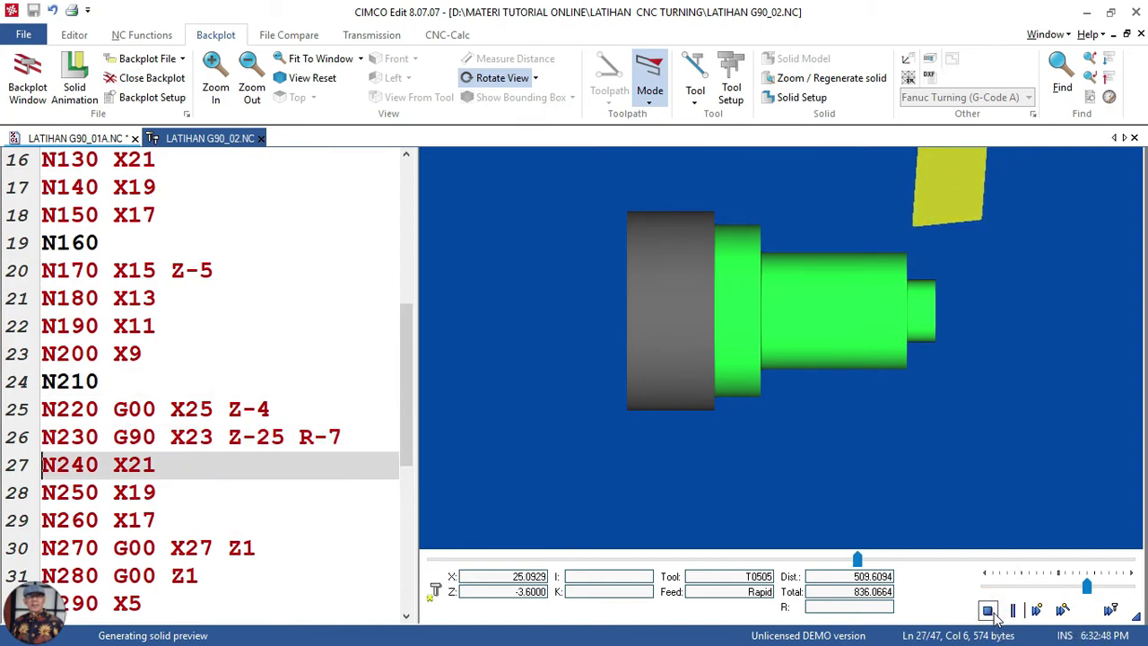
left_click(1013, 609)
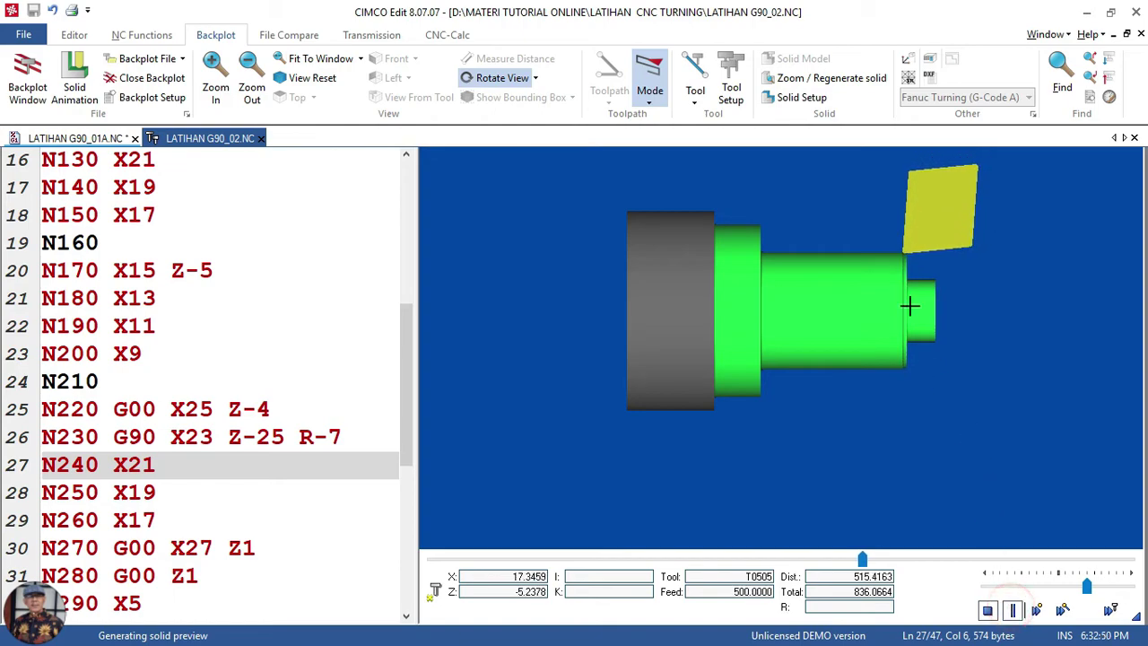
Replay from the N220 approach at an adjusted speed, pausing at block N240 X21
scroll(906, 263, "up", 2)
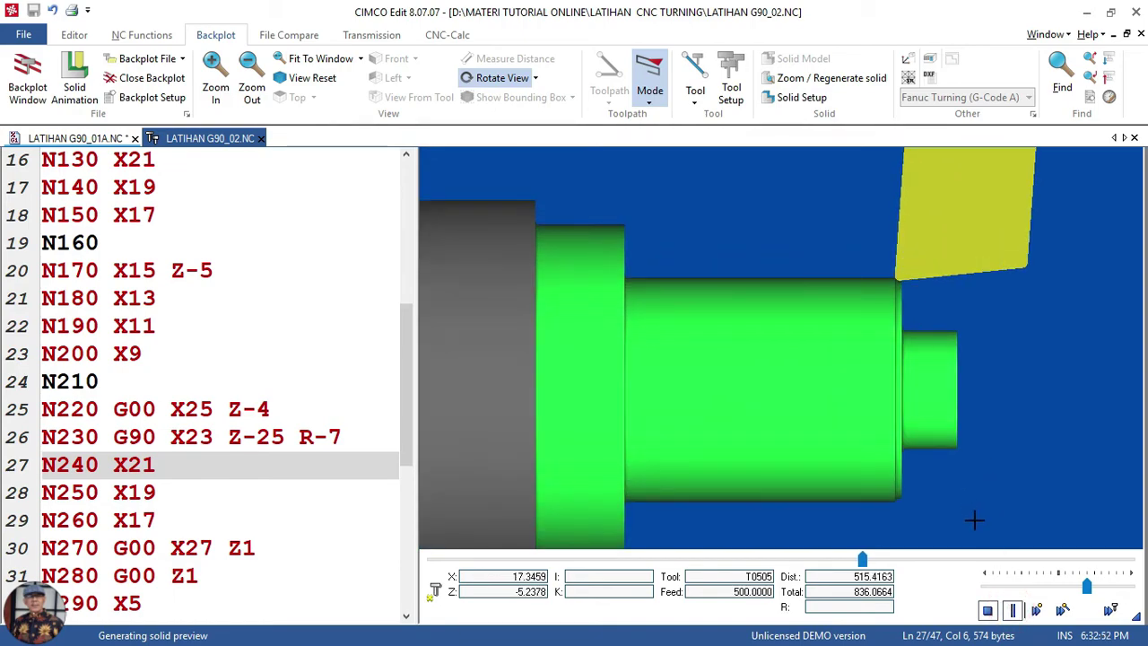
left_click(294, 404)
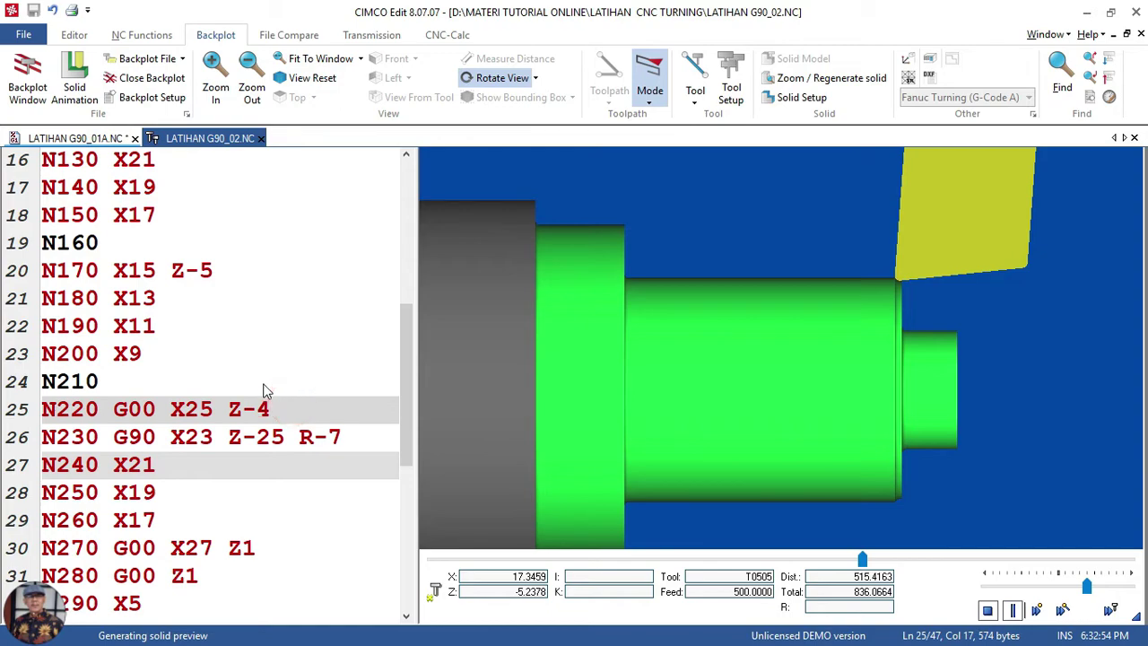
left_click(264, 384)
left_click_drag(406, 408, 406, 399)
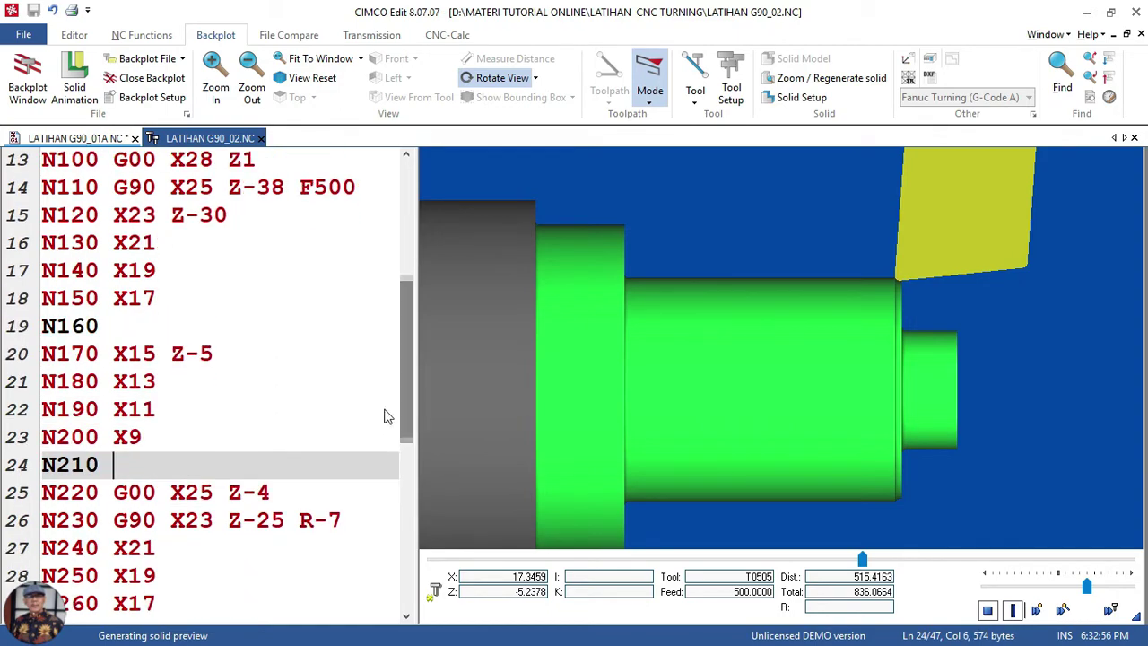
left_click(359, 444)
left_click(341, 478)
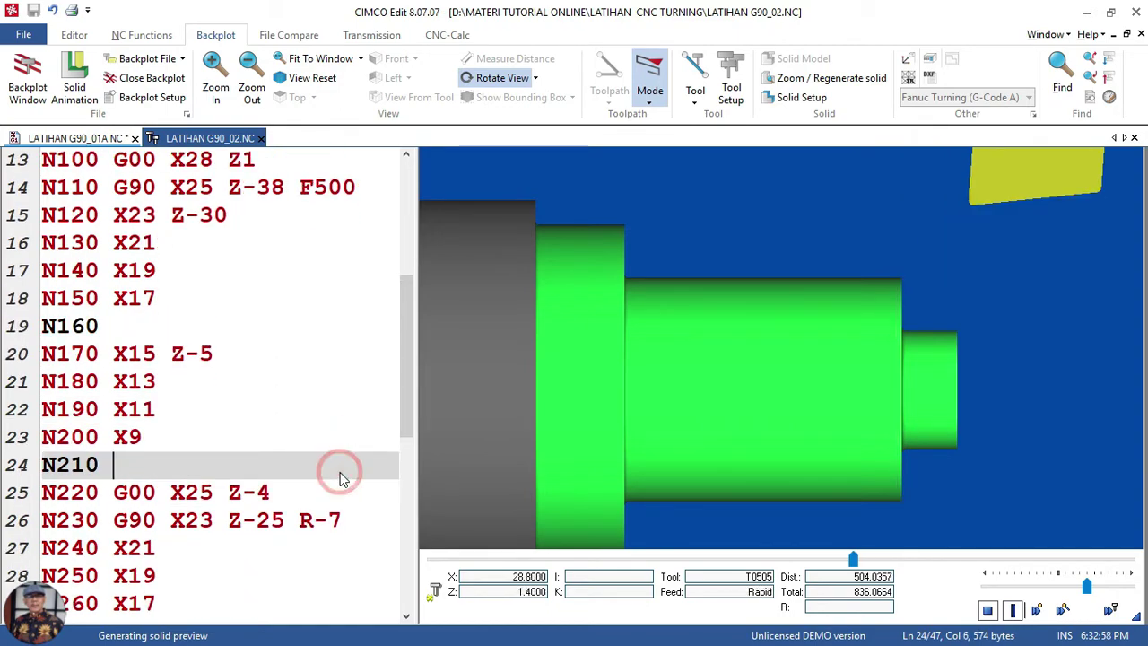
left_click(330, 501)
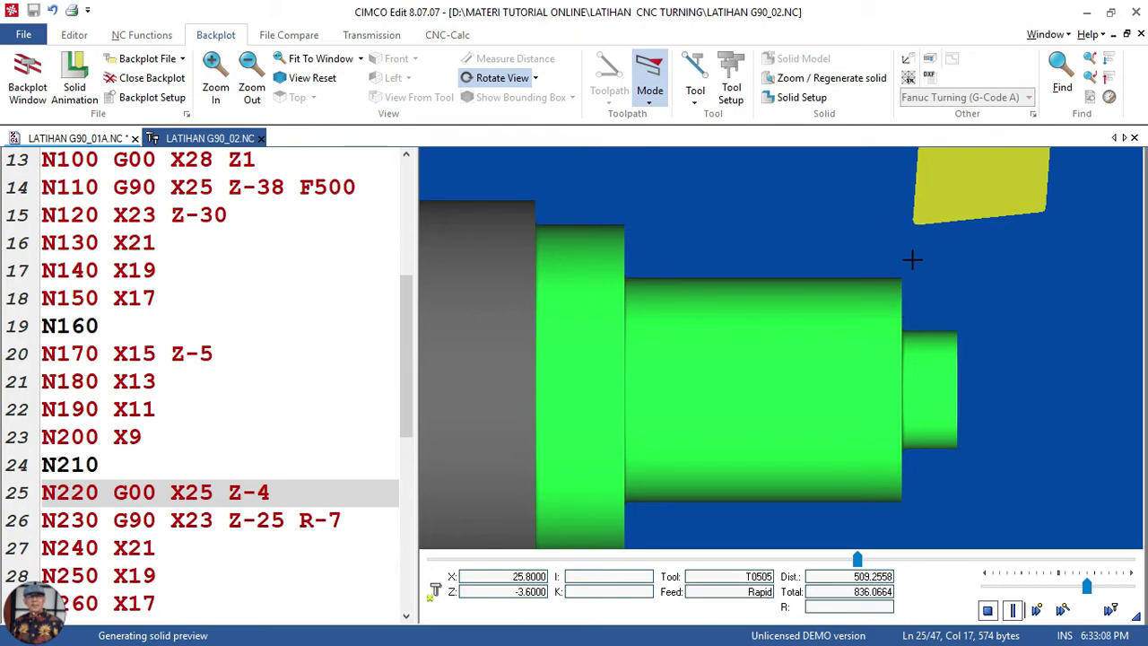
left_click(1012, 611)
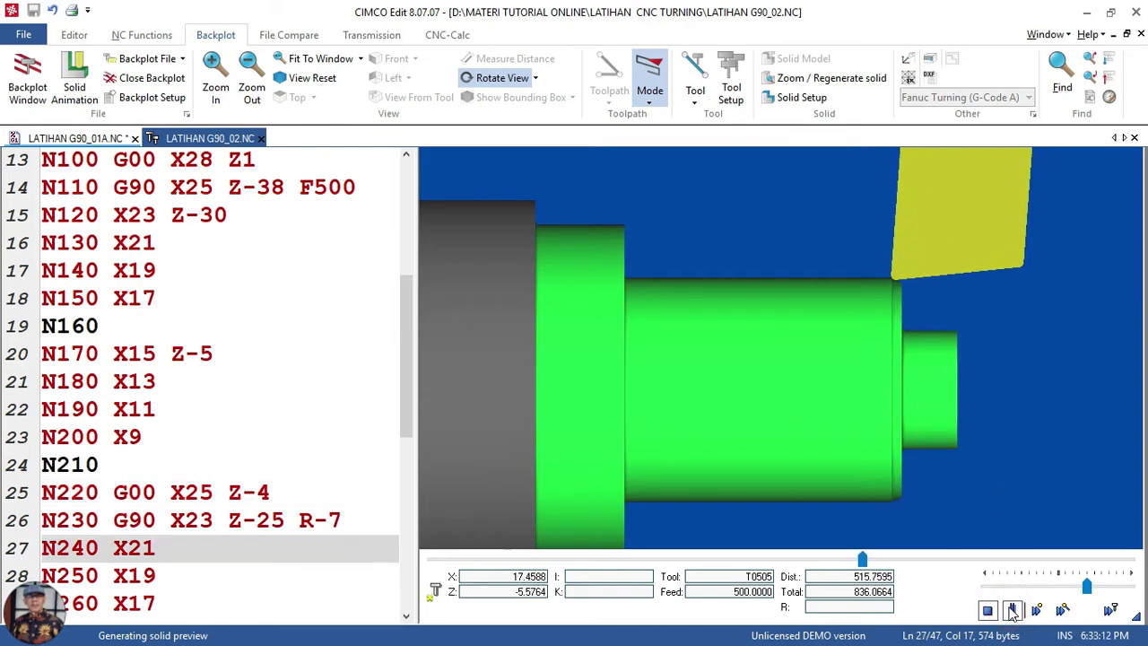
left_click(1086, 586)
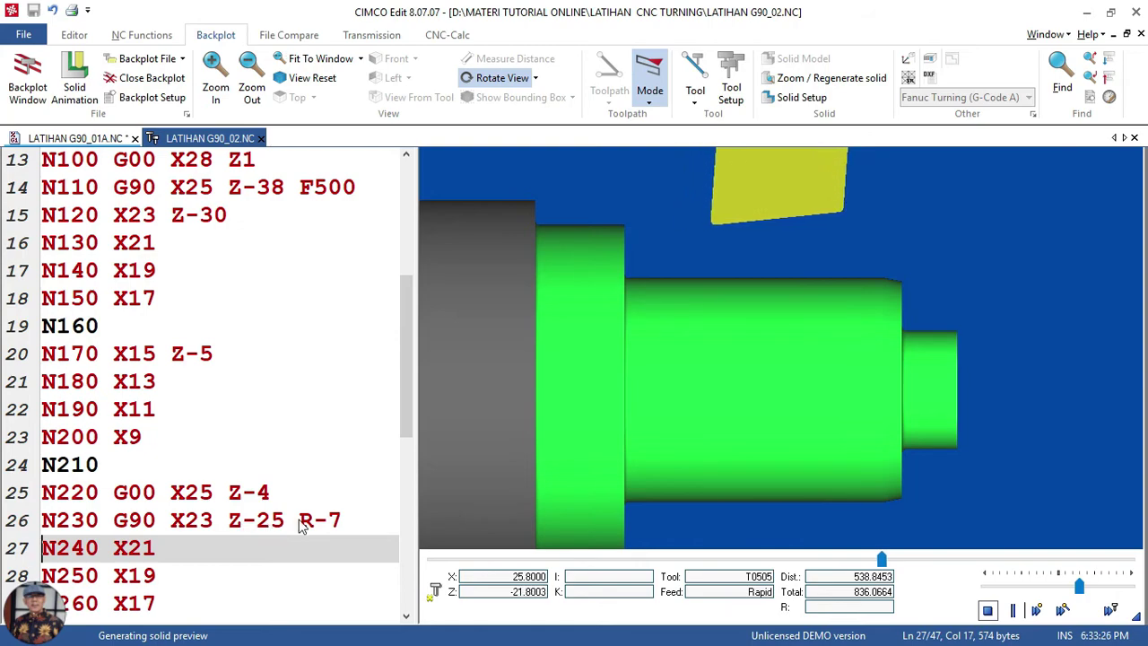
left_click(1012, 611)
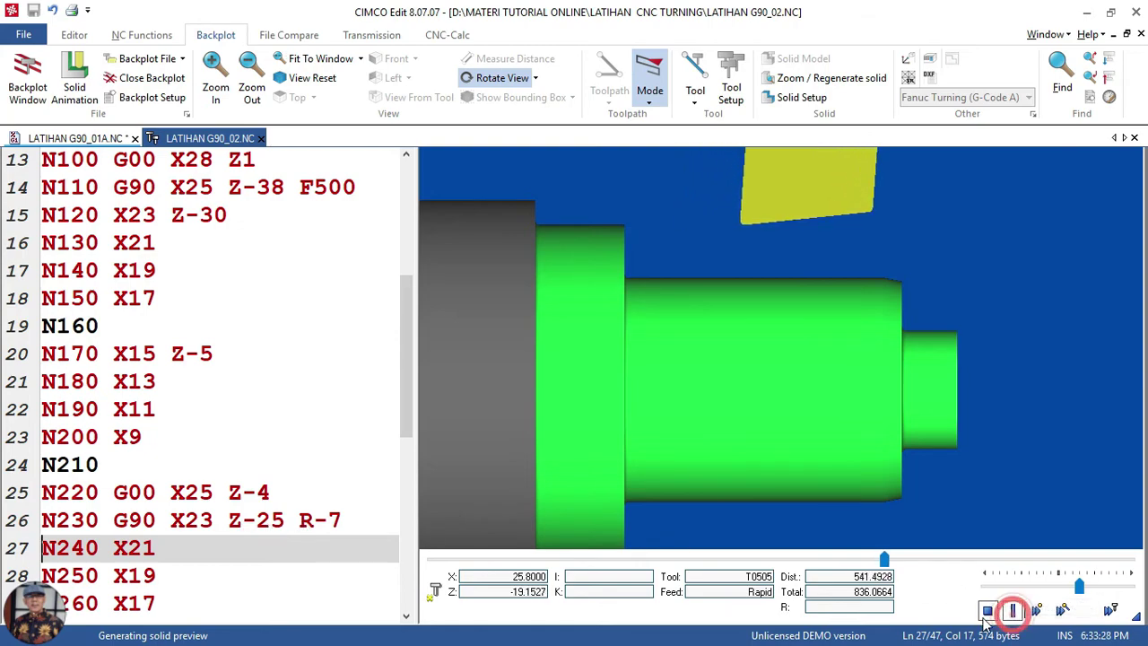
Zoom the Photo Viewer drawing onto the tapered section and length scale, then return to CIMCO
key("alt+Tab")
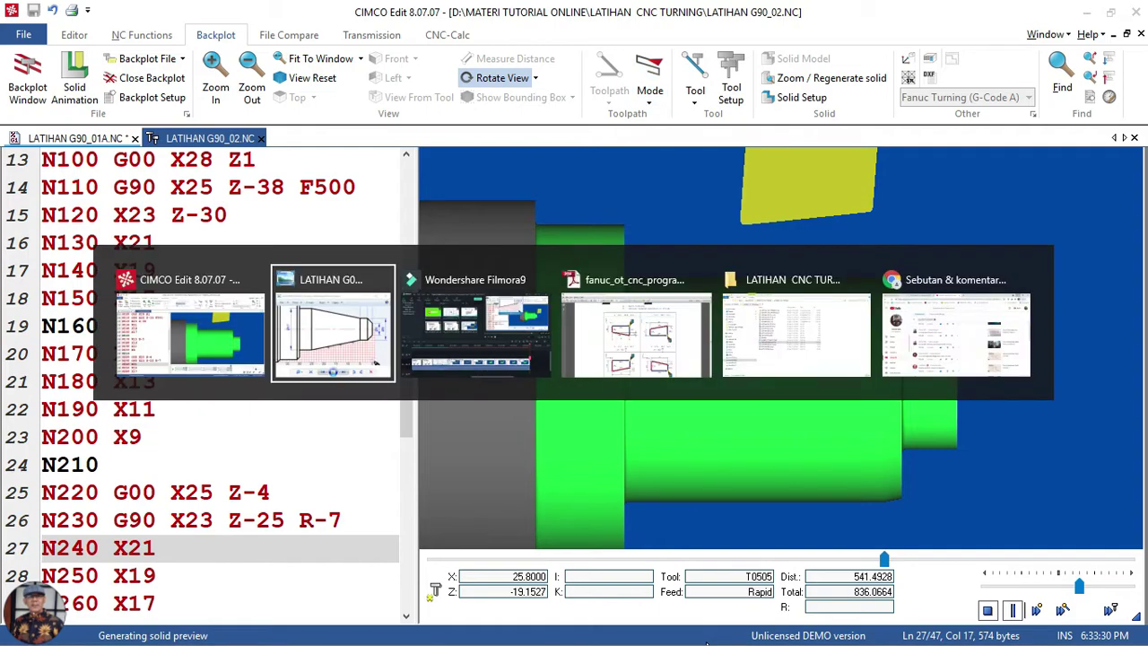
scroll(429, 243, "up", 3)
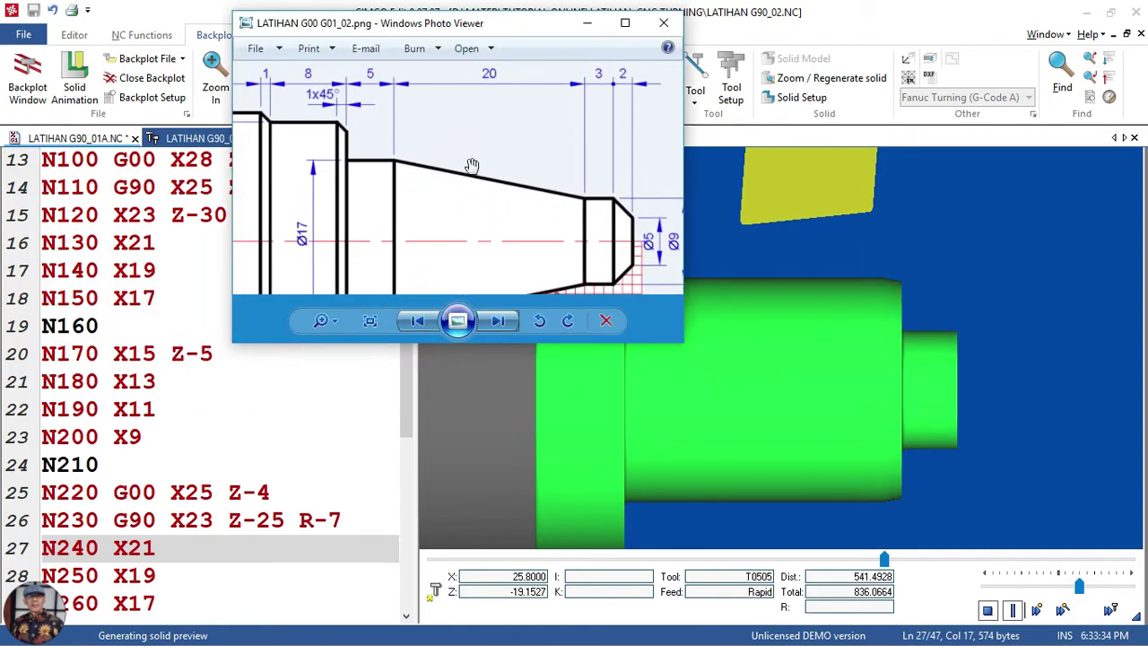
scroll(431, 195, "down", 2)
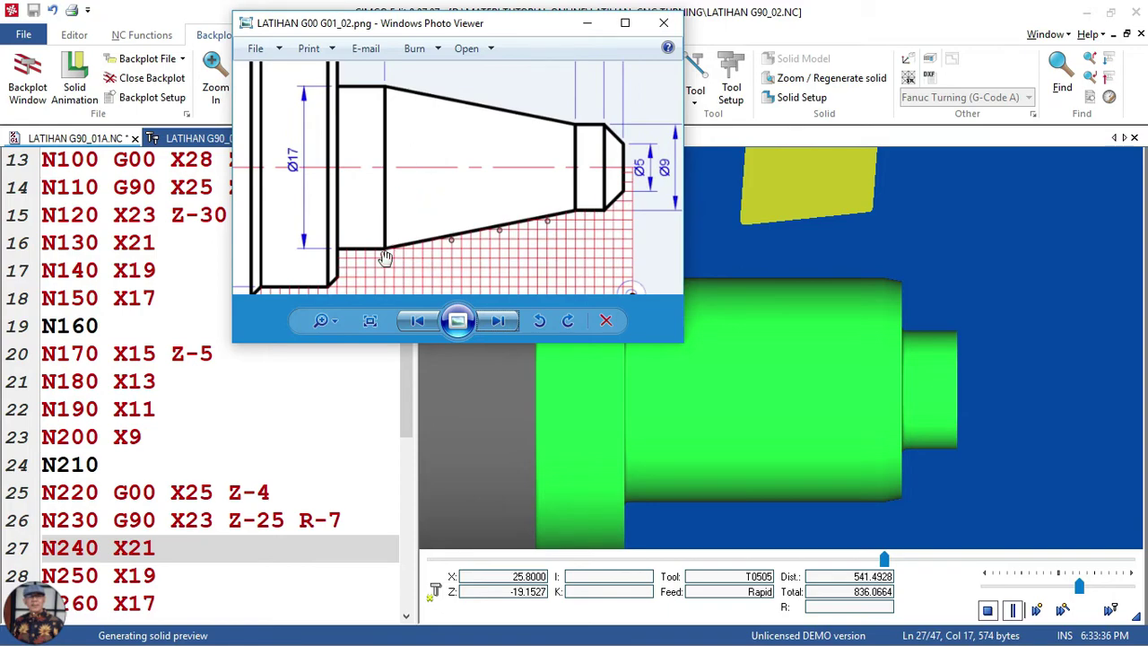
scroll(384, 257, "down", 1)
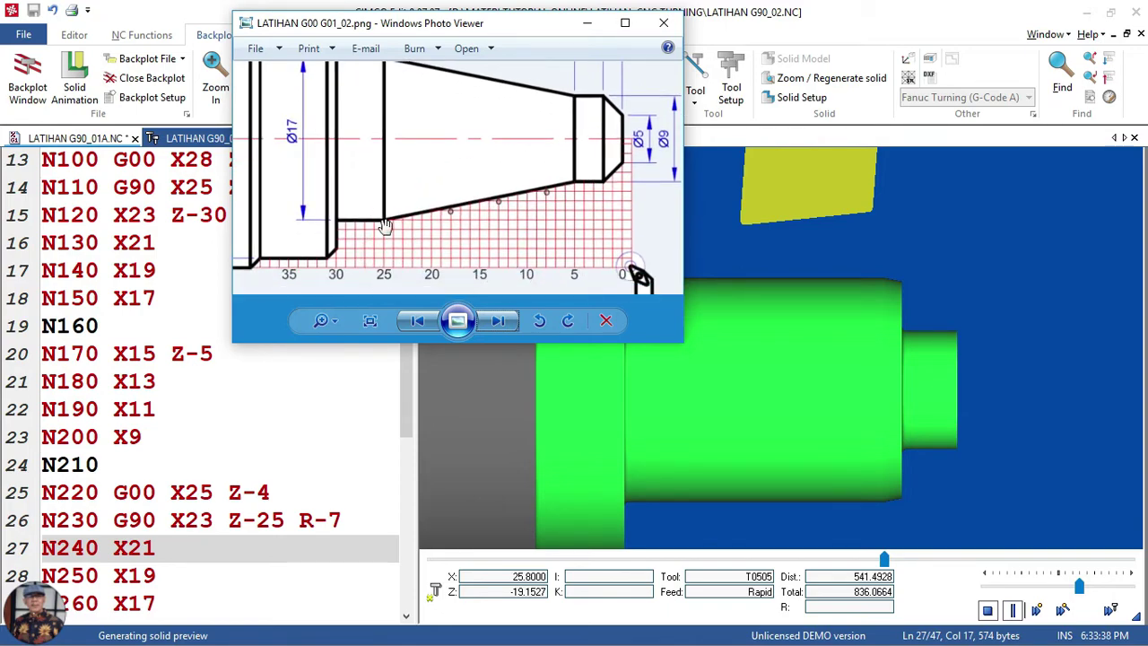
left_click(404, 429)
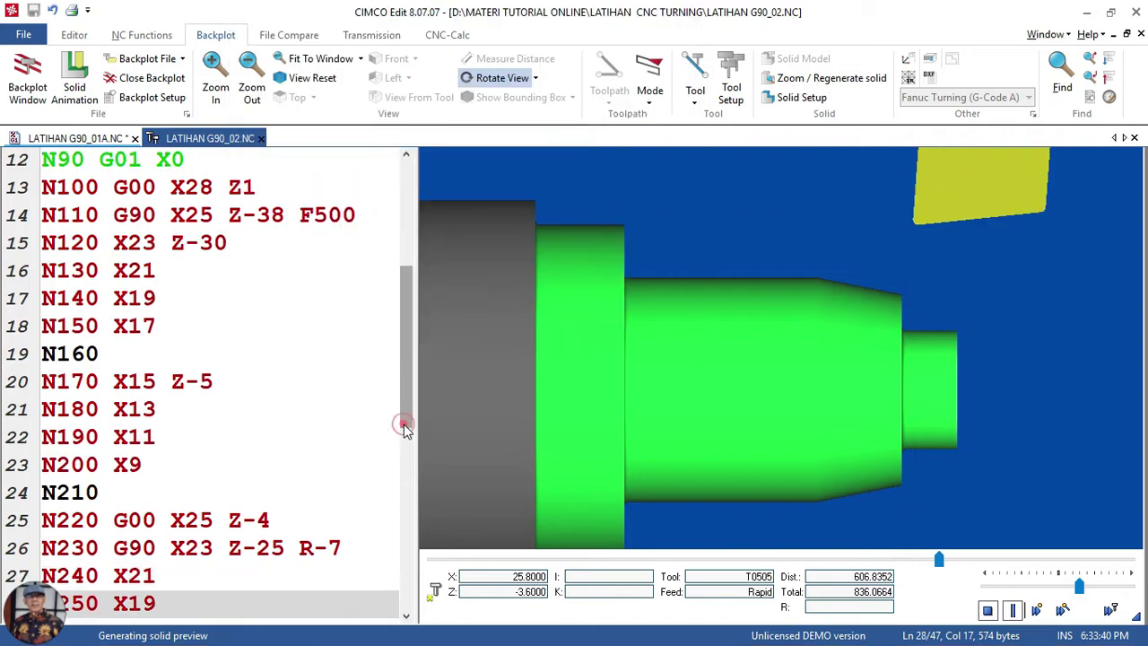
Replay the backplot from the tapered N230 G90 block through the N260 X17 taper pass
left_click(354, 554)
left_click(1014, 610)
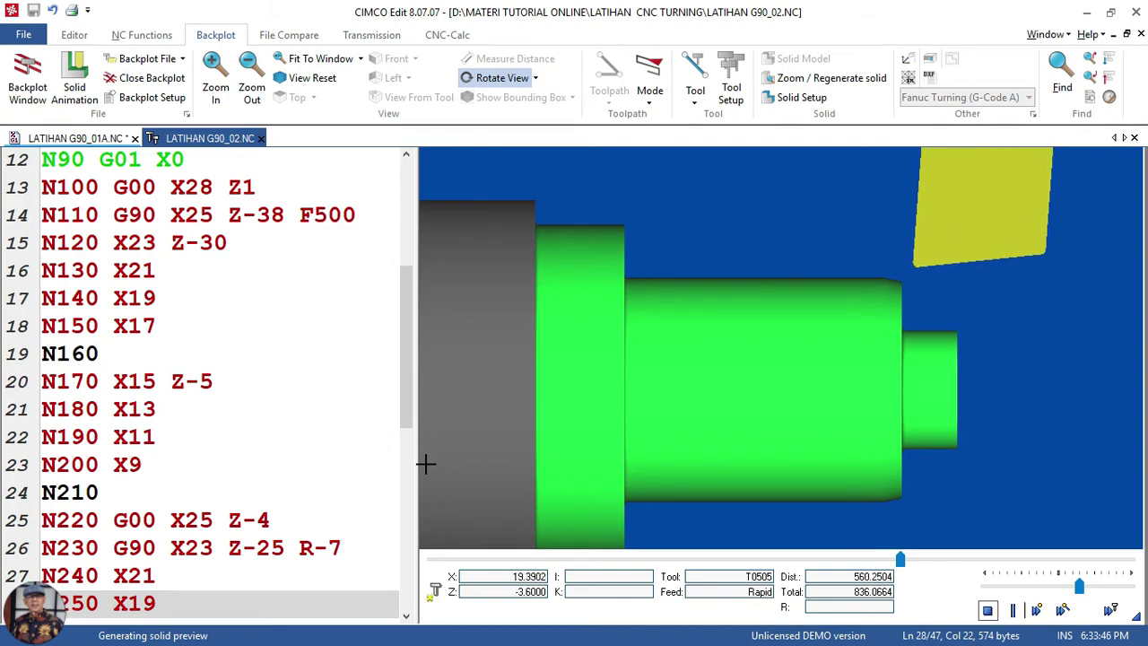
left_click(405, 619)
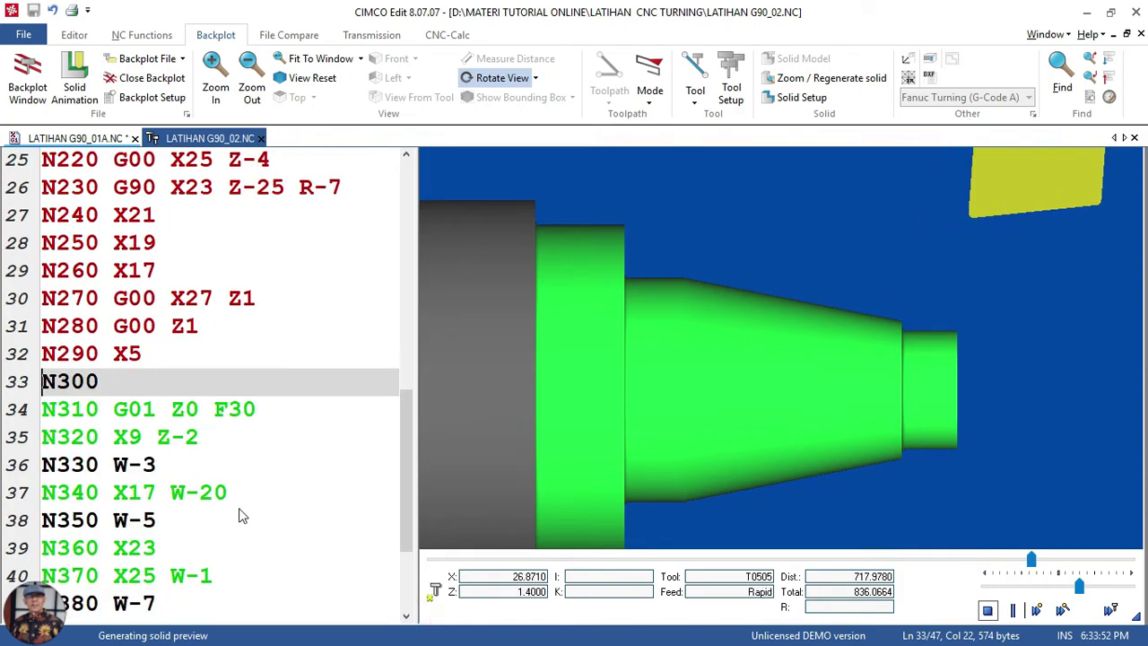
left_click(226, 231)
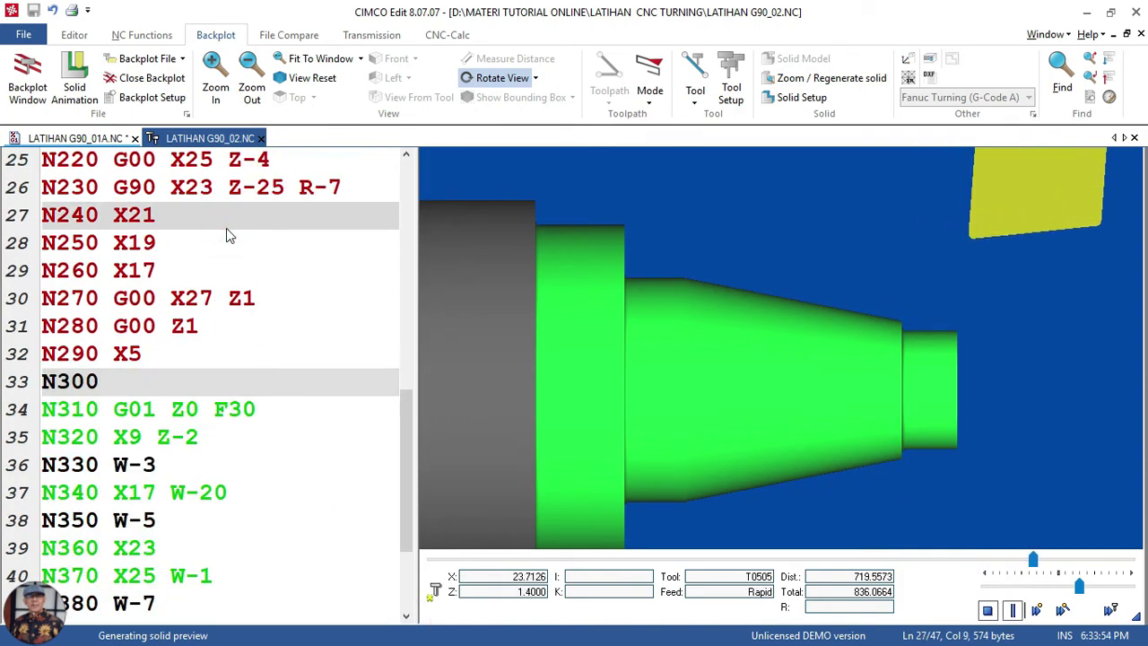
left_click(1014, 610)
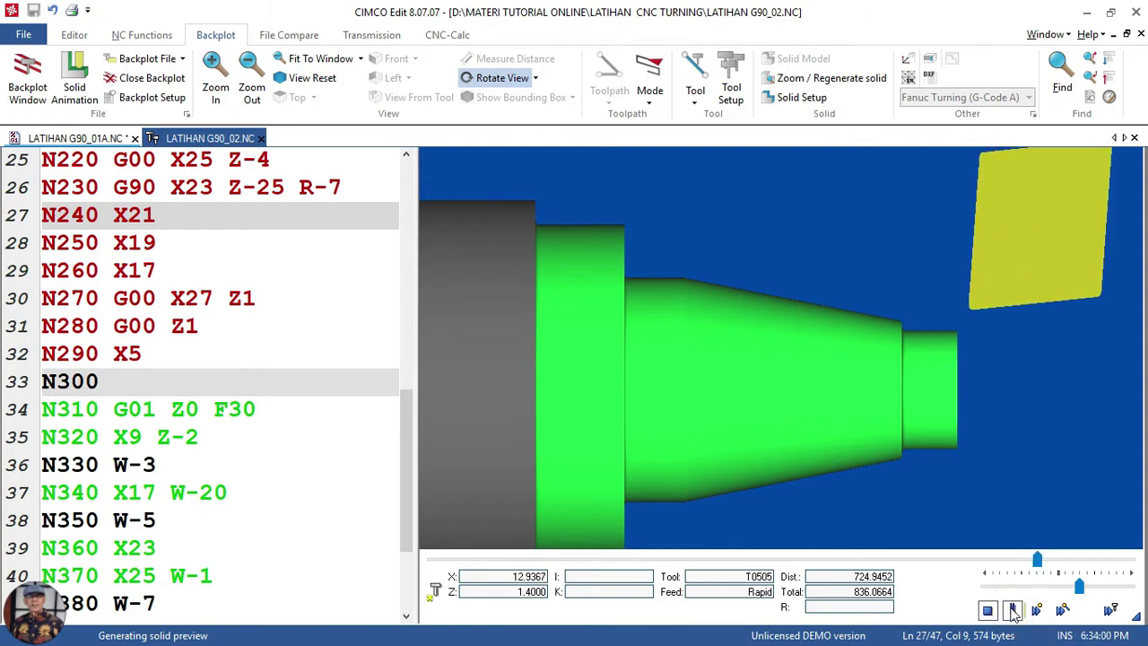
scroll(357, 196, "up", 3)
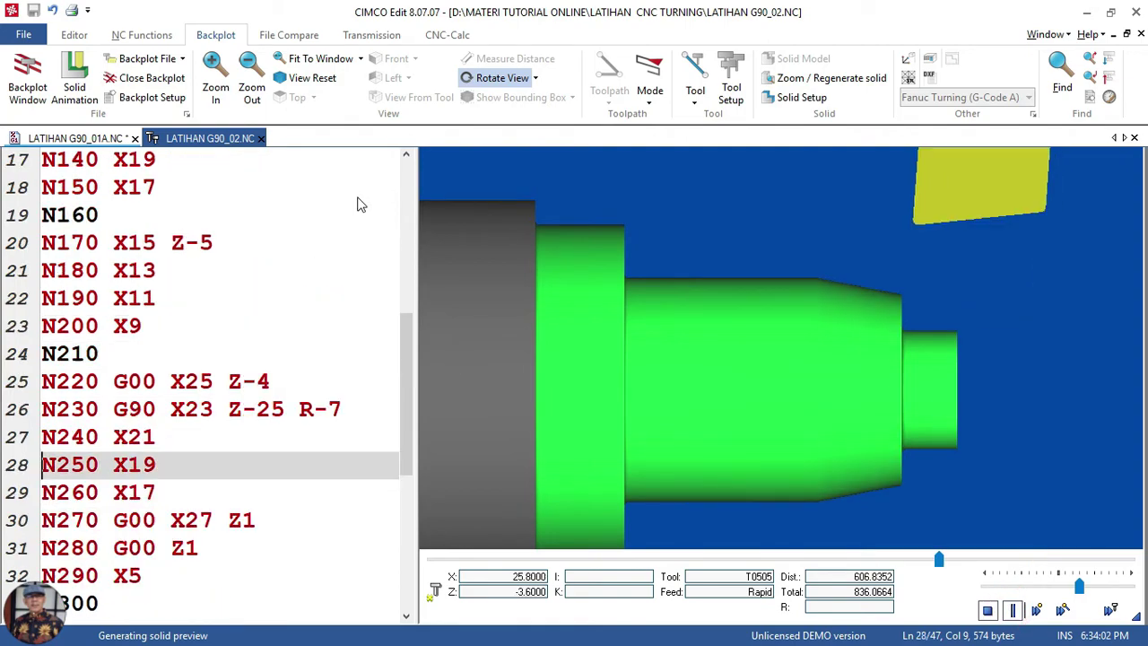
left_click(270, 382)
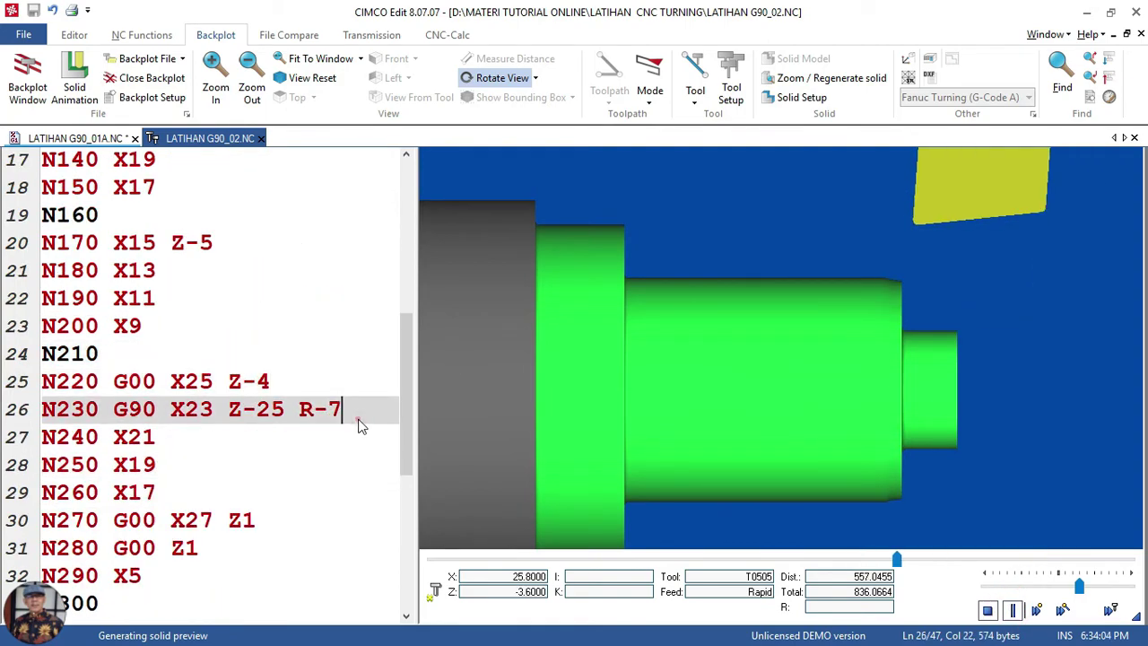
left_click(346, 411)
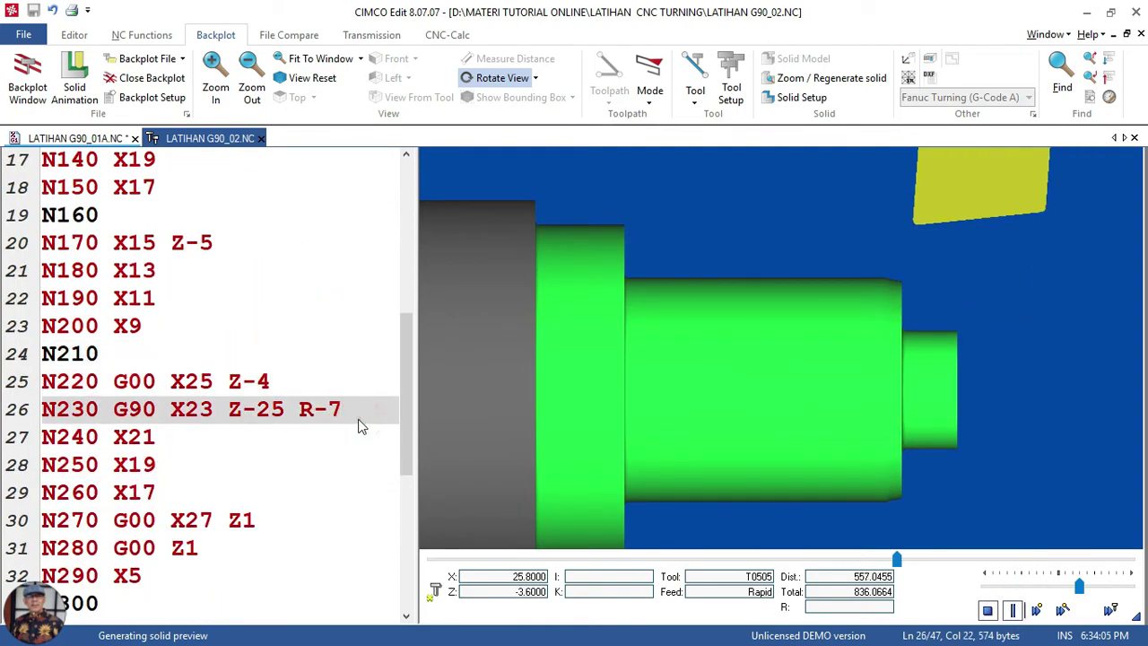
left_click(1017, 611)
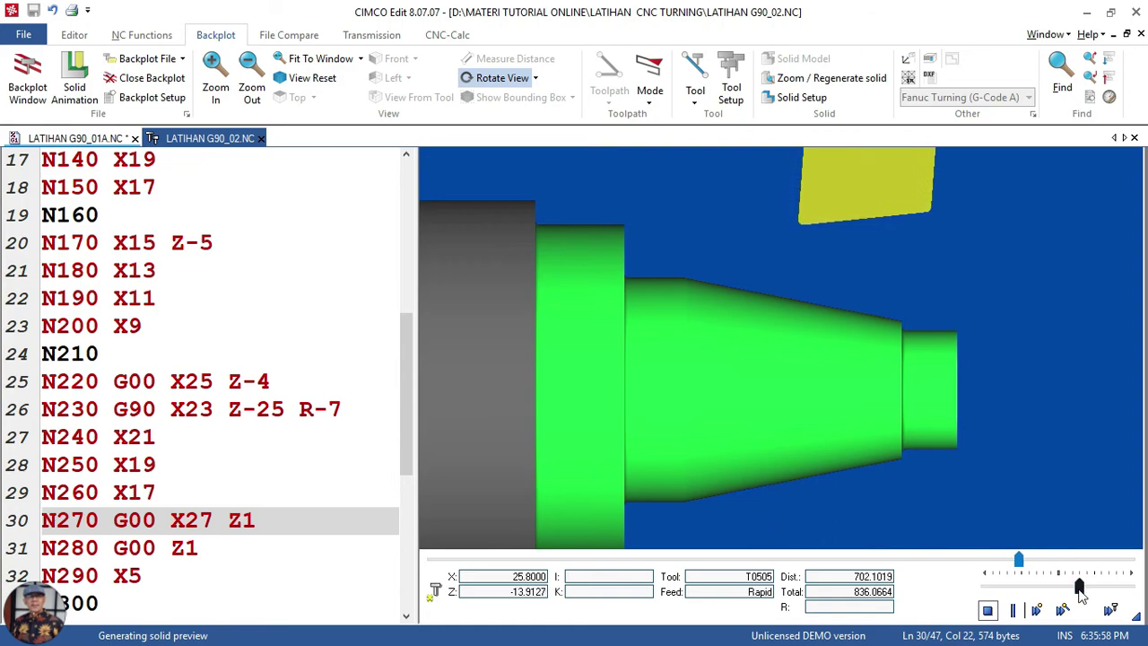
Speed up the backplot slightly and advance it to the N290 X5 approach block
left_click_drag(1080, 585, 1087, 585)
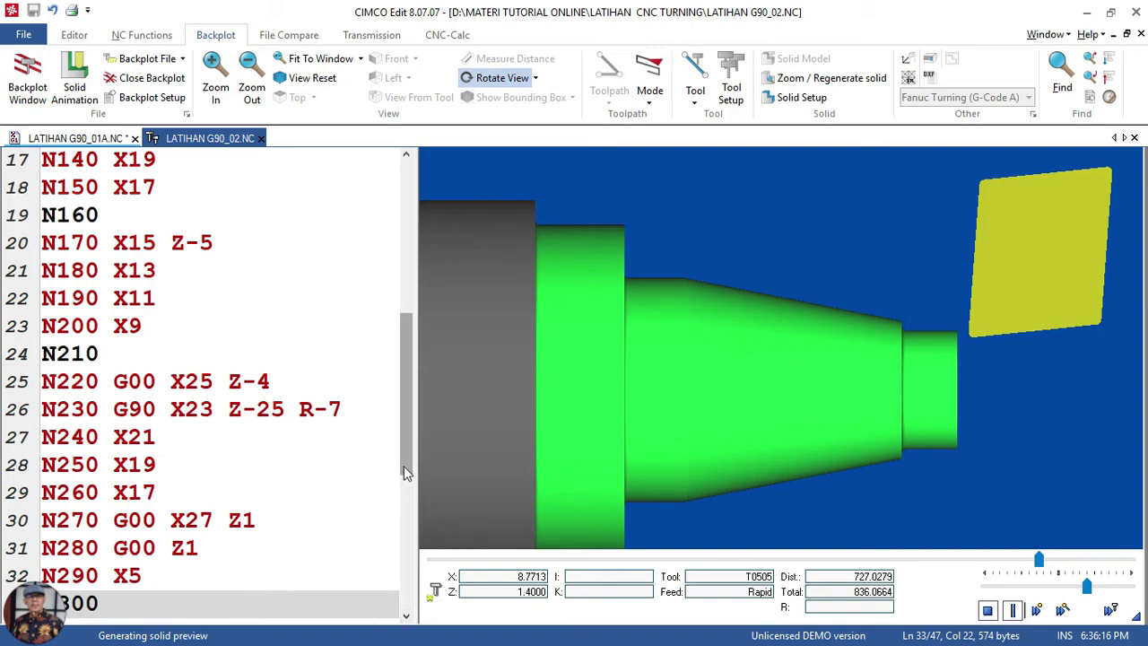
left_click_drag(406, 473, 406, 509)
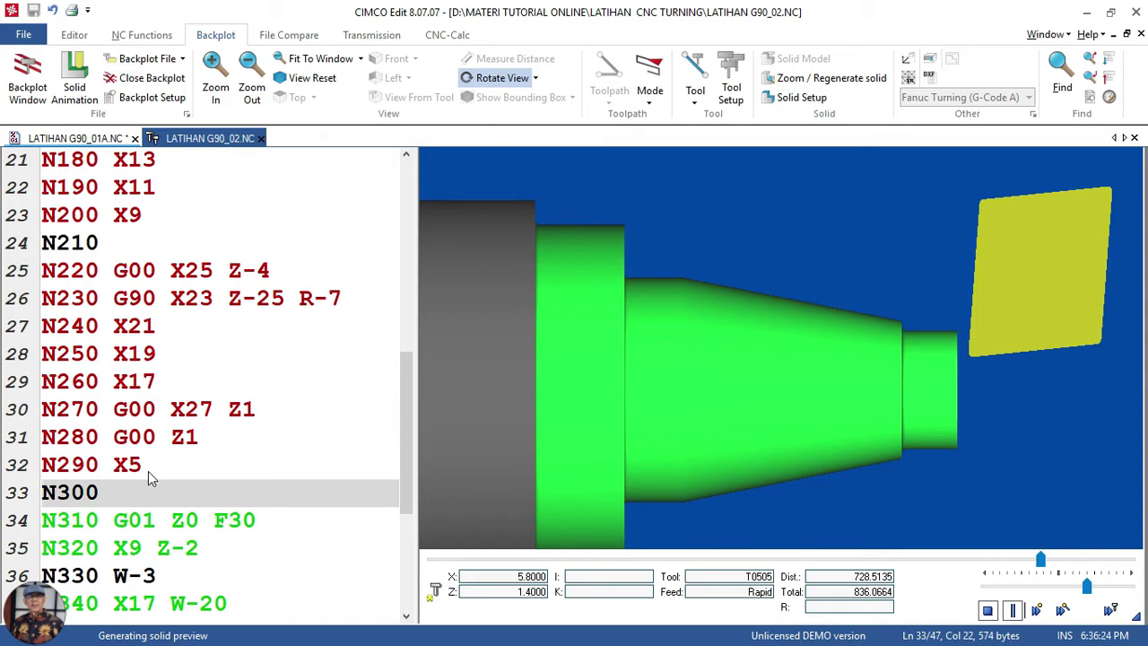
left_click(150, 467)
left_click(224, 438)
left_click(178, 471)
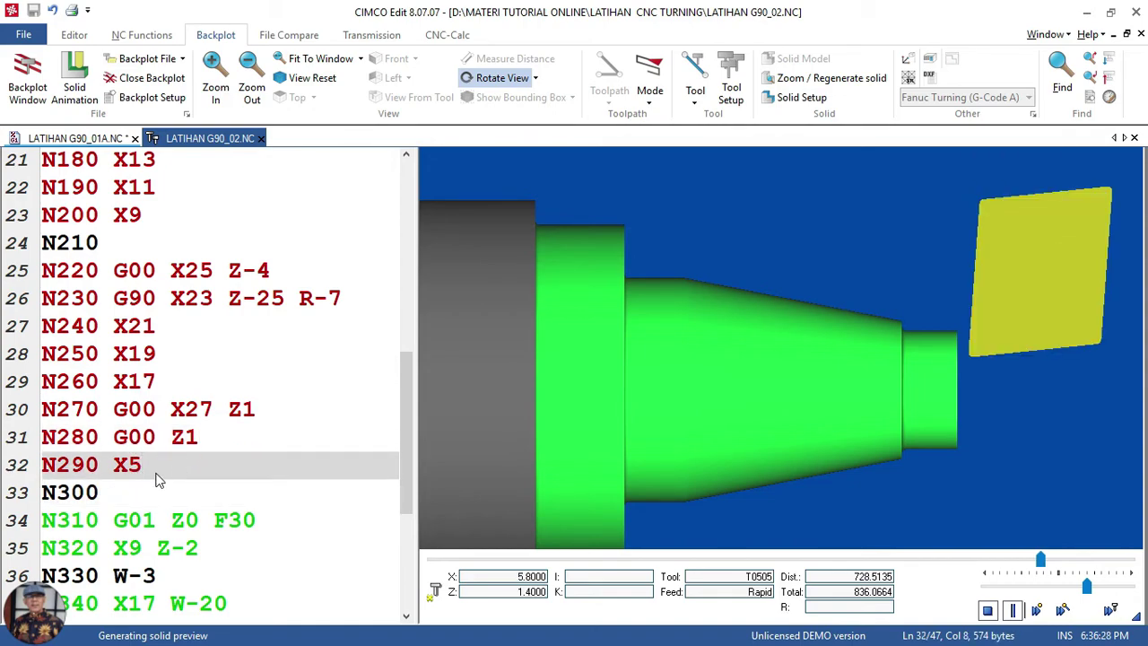
Pan the drawing to compare its taper and diameters with the simulation, then return to CIMCO
key("alt+Tab")
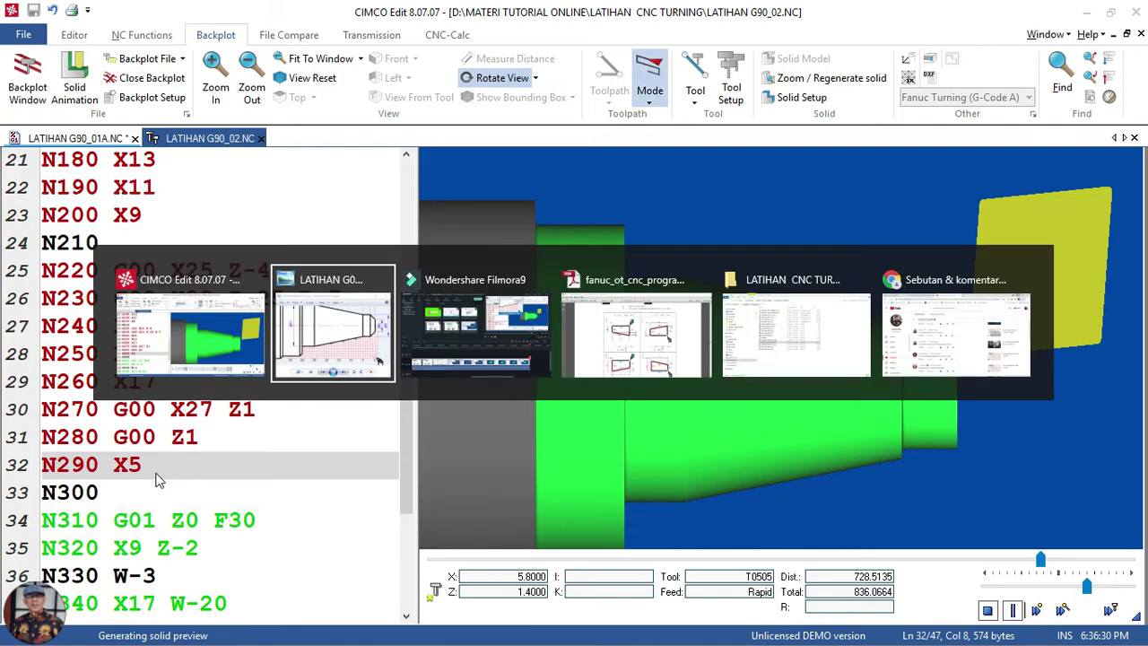
left_click_drag(662, 177, 656, 197)
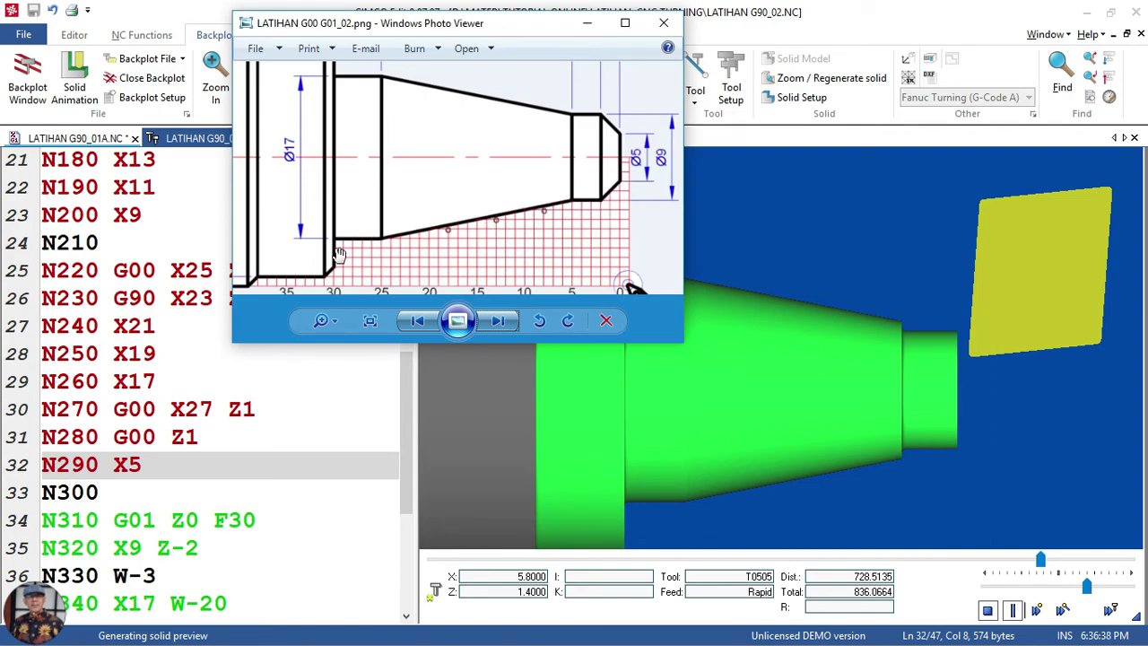
left_click(406, 493)
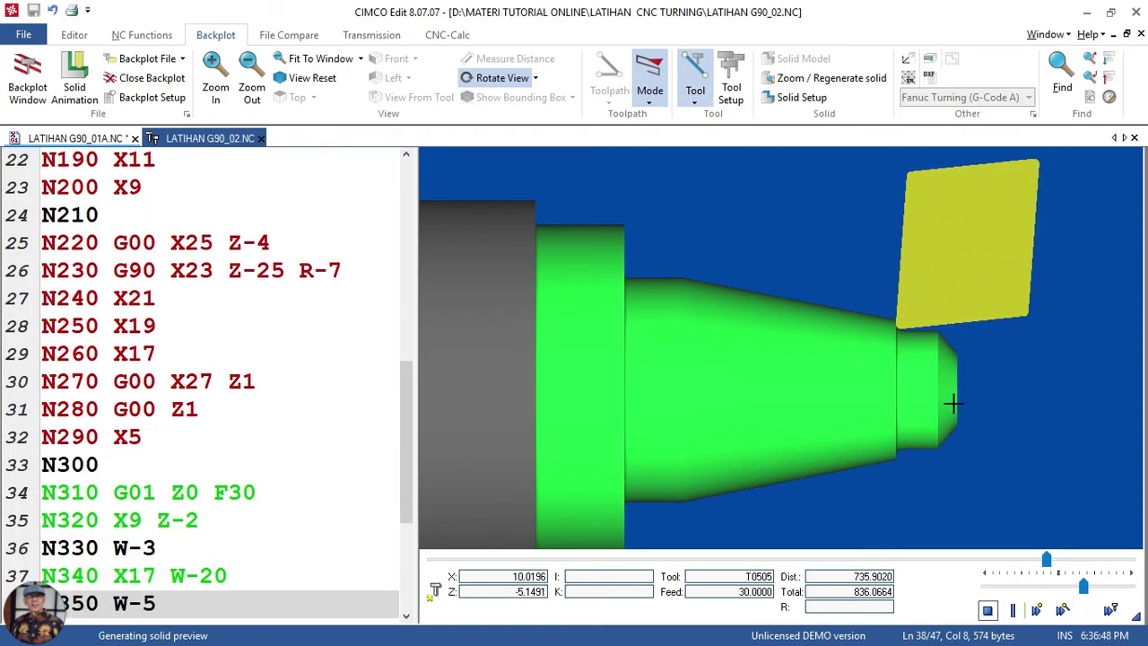
Rotate the view to show the whole part and run the finishing contour from block N300
left_click_drag(948, 403, 996, 350)
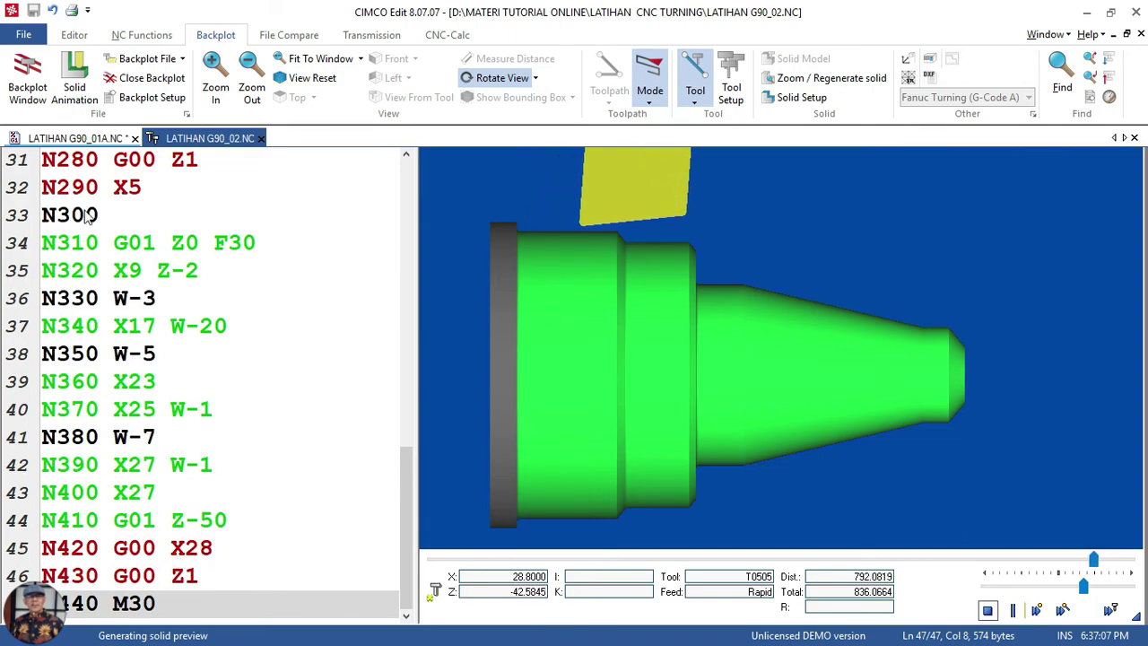
left_click(155, 199)
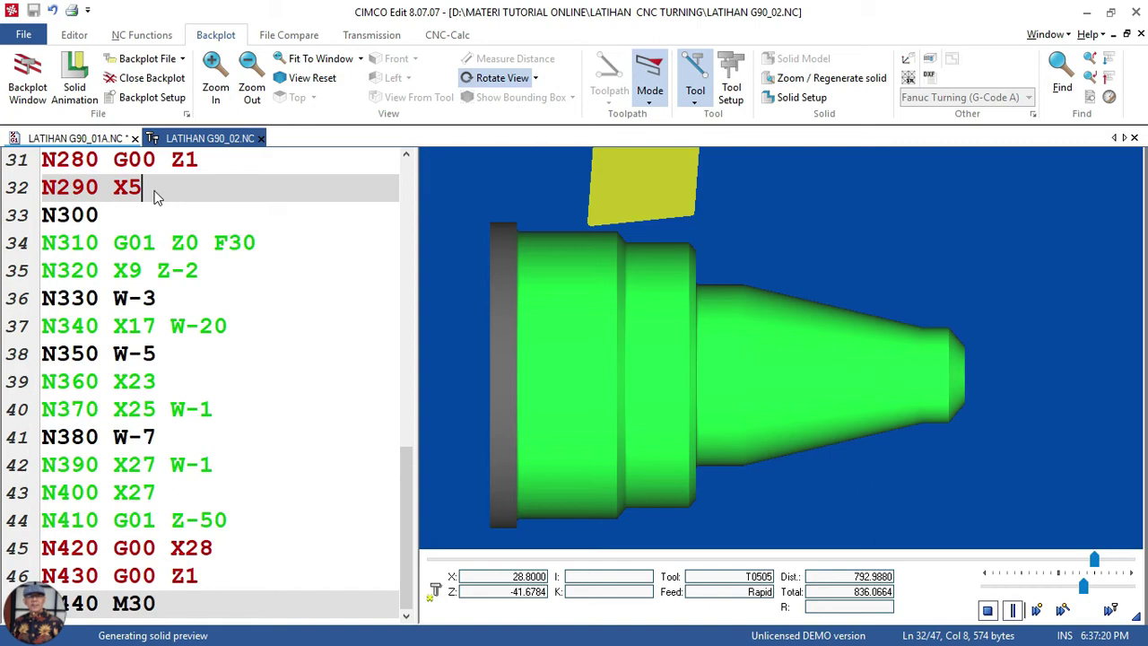
left_click_drag(406, 496, 407, 433)
left_click(332, 327)
left_click(290, 379)
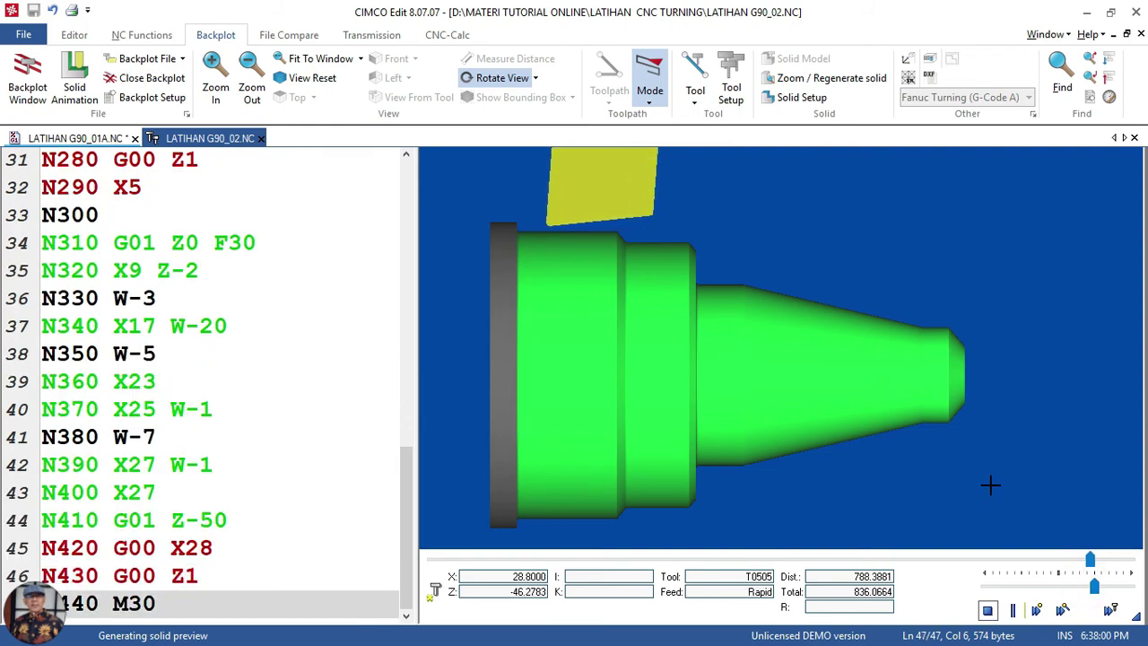
Zoom out the backplot view while the simulation runs toward the program end
scroll(991, 485, "down", 1)
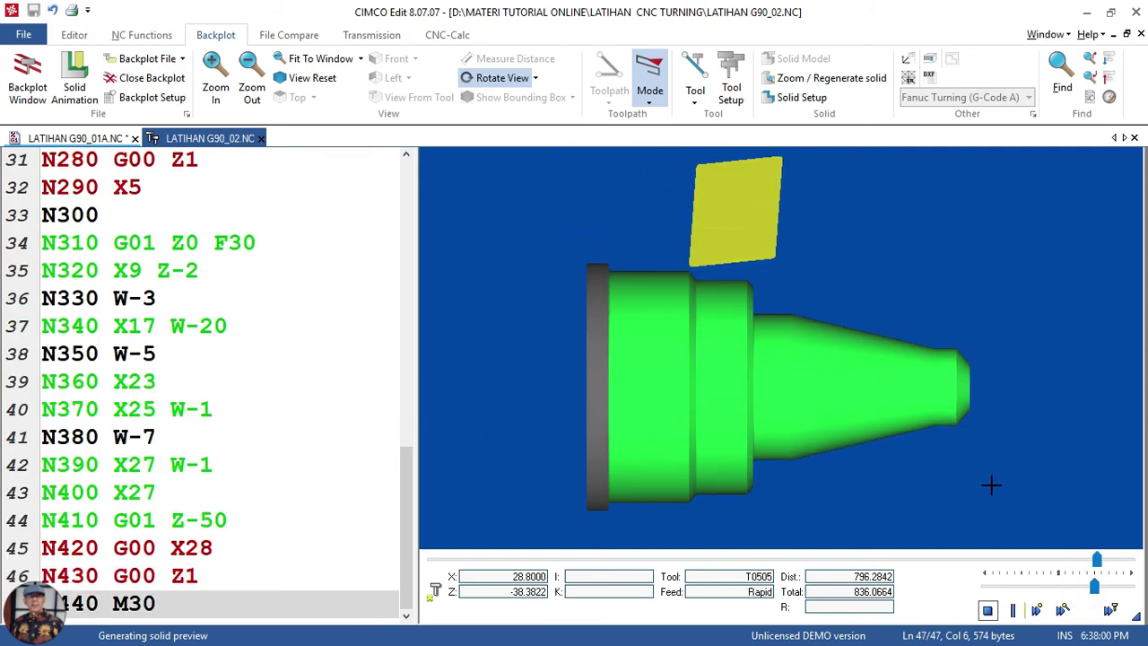